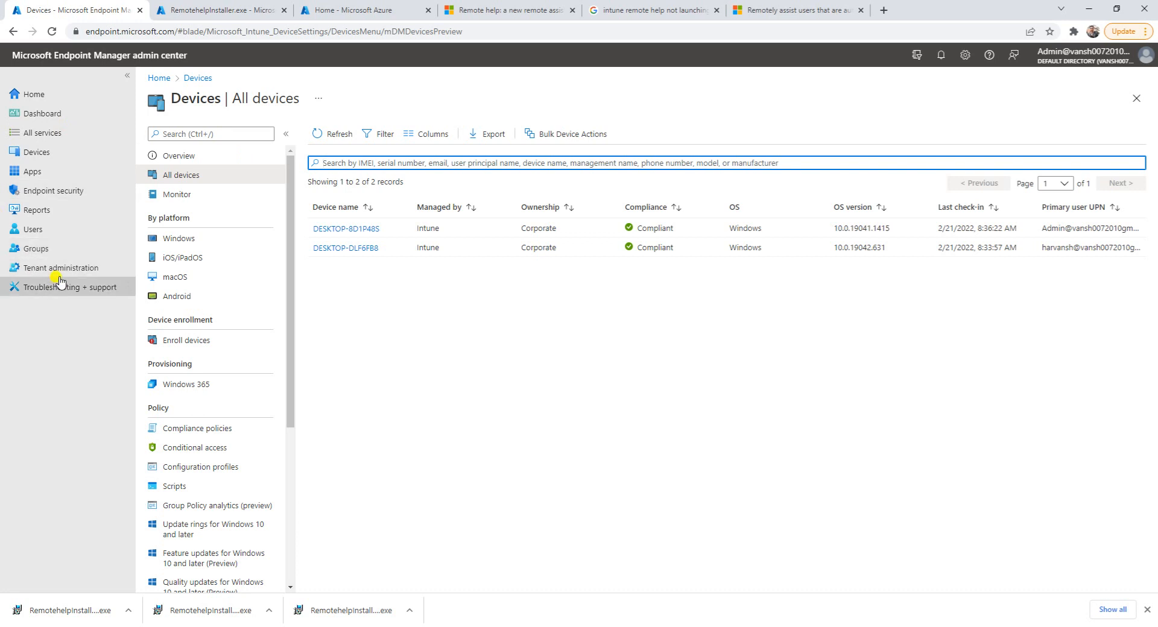
Open the Remote help (preview) page in Tenant administration.
click(63, 268)
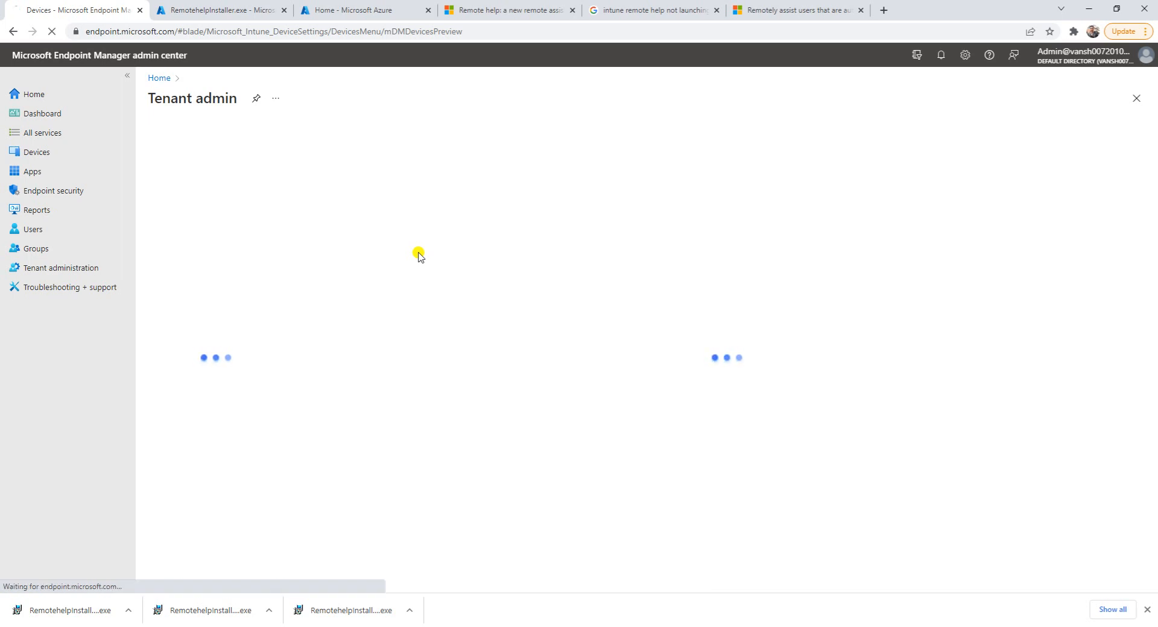
click(651, 626)
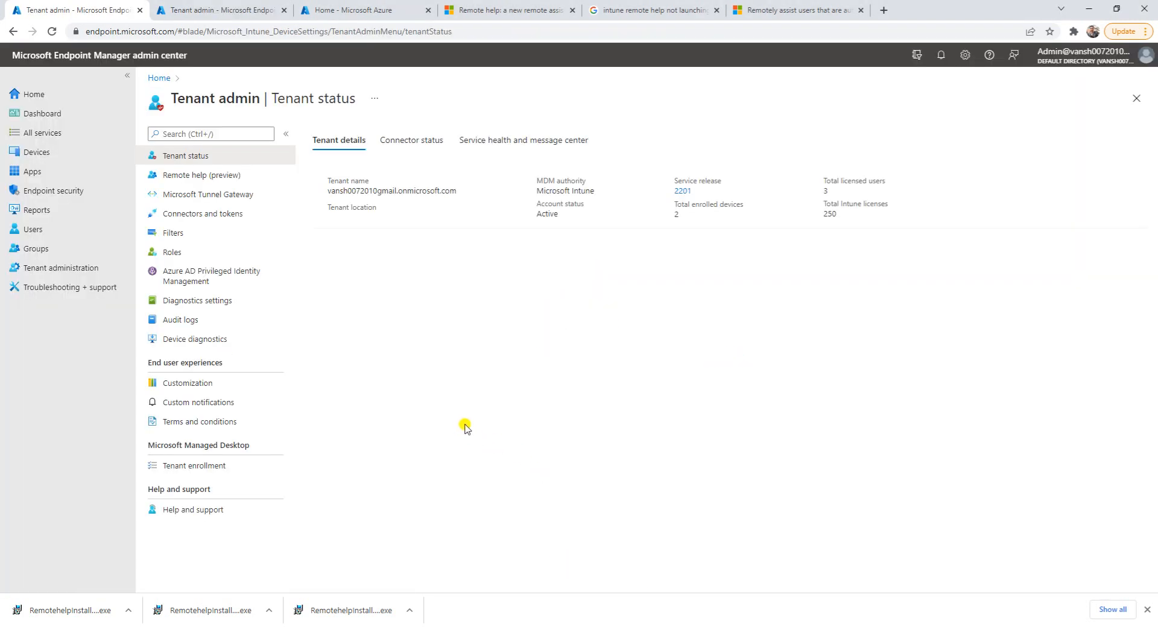
click(176, 174)
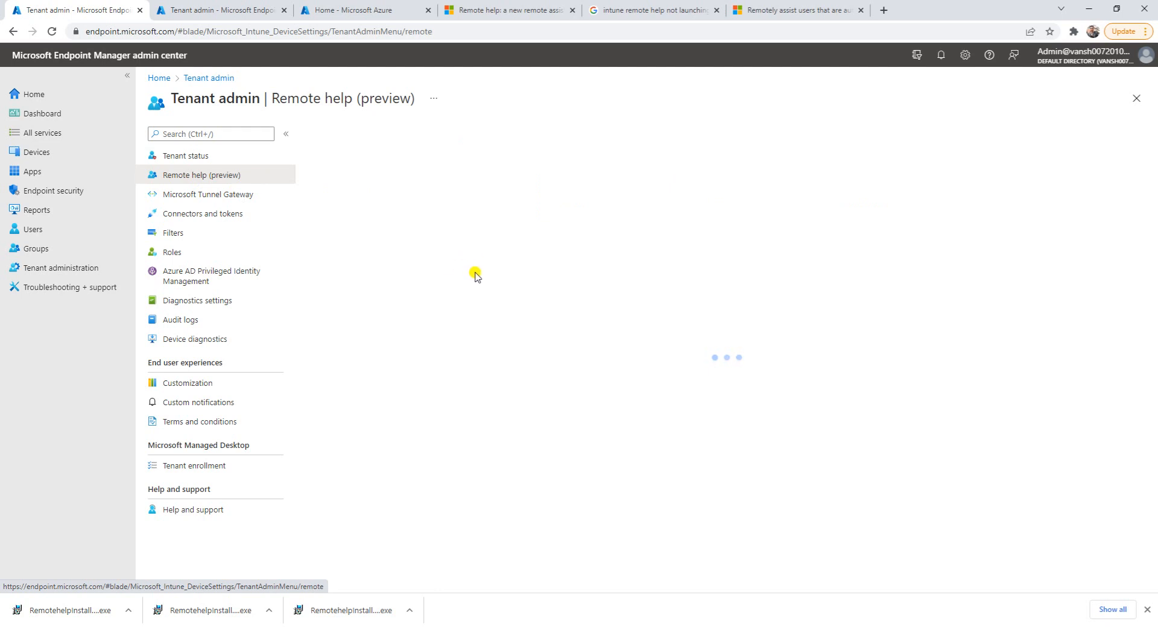
mouse_move(272, 98)
mouse_down()
mouse_move(426, 102)
mouse_move(274, 95)
mouse_up()
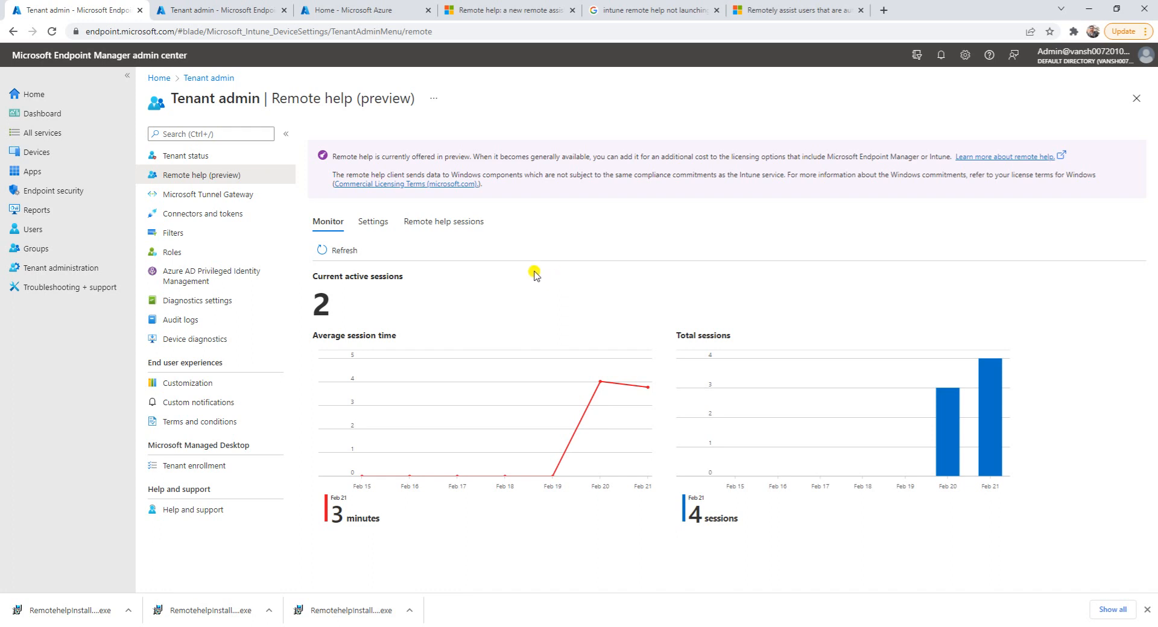
Save the remote help settings with remote help set to Enabled and help to unenrolled devices set to Allowed.
click(372, 223)
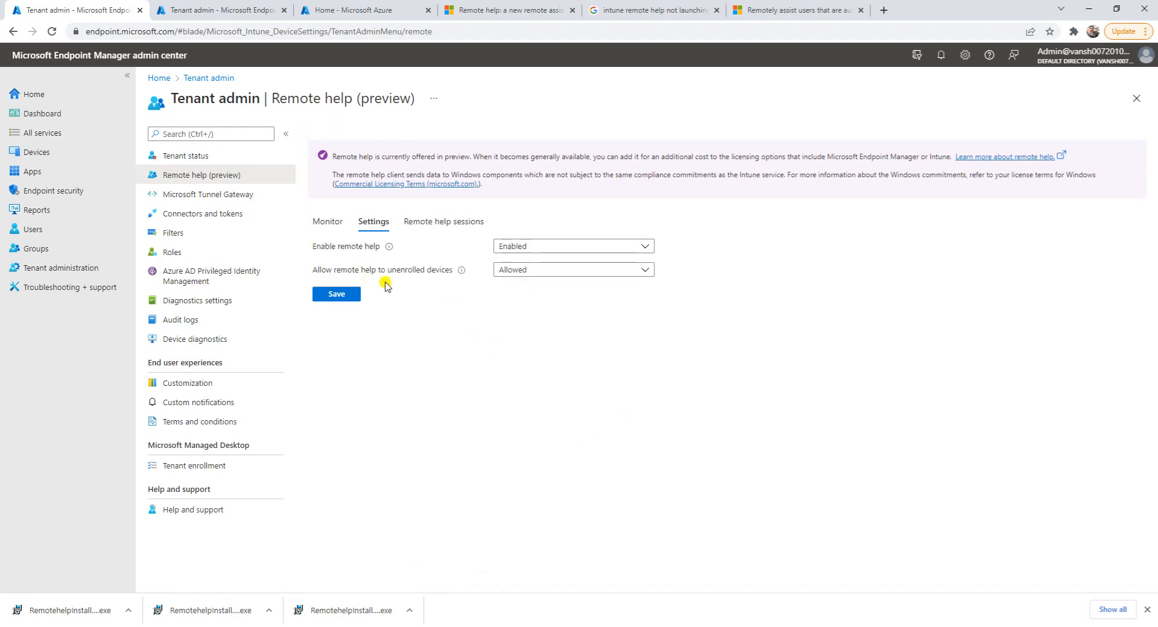
click(531, 252)
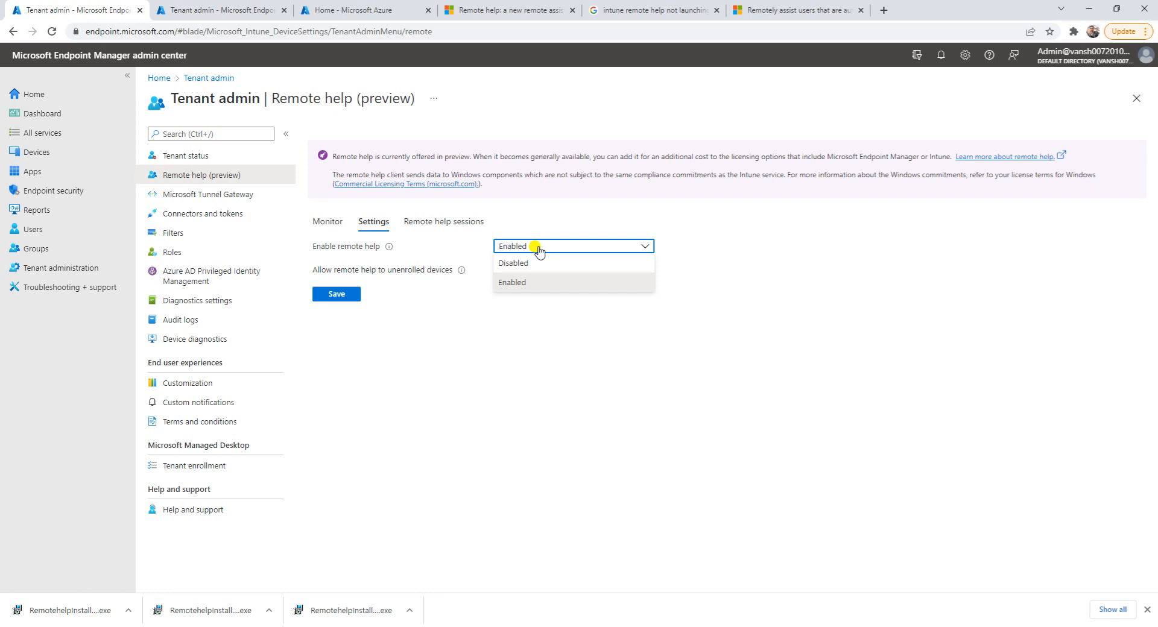
click(538, 216)
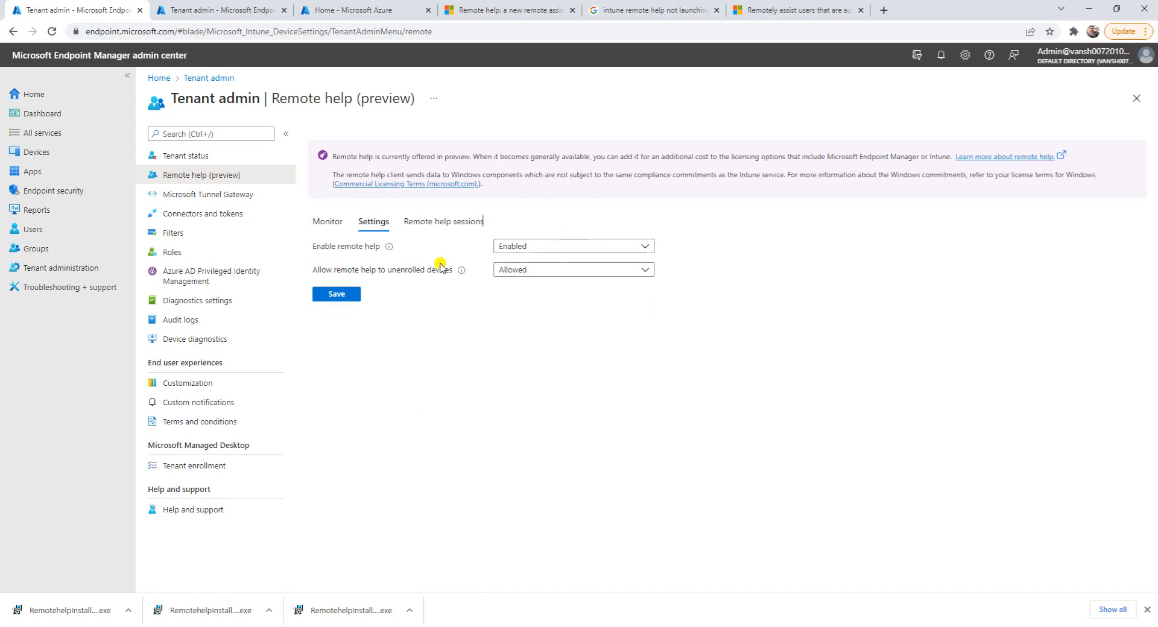
click(336, 294)
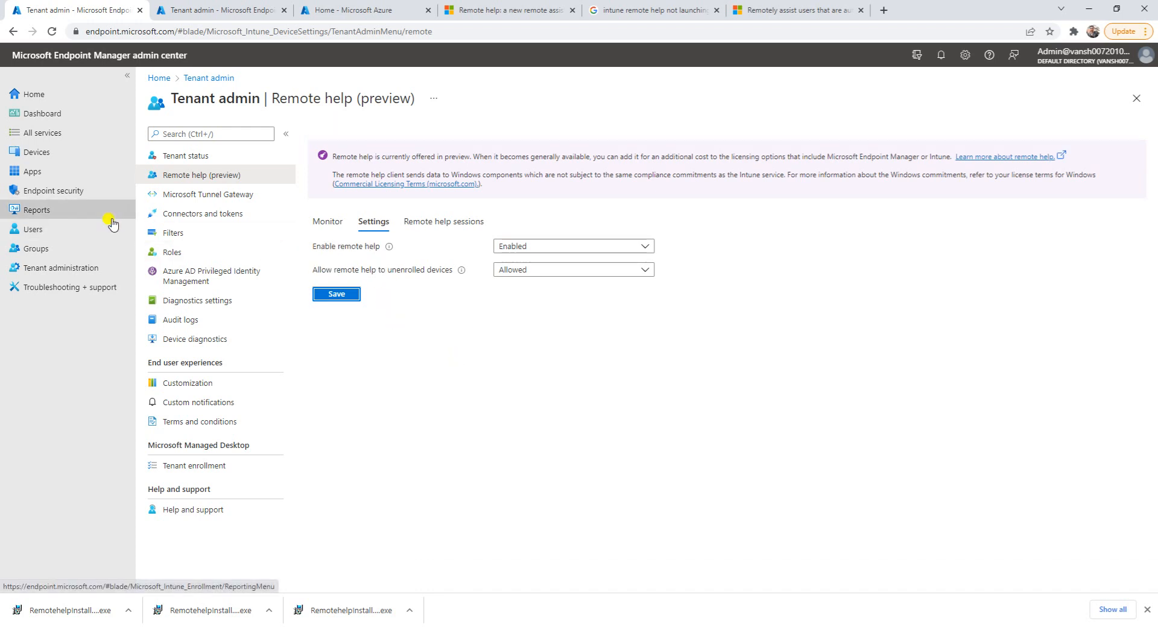
Open the overview of device DESKTOP-8D1P48S from the list of all devices.
click(38, 155)
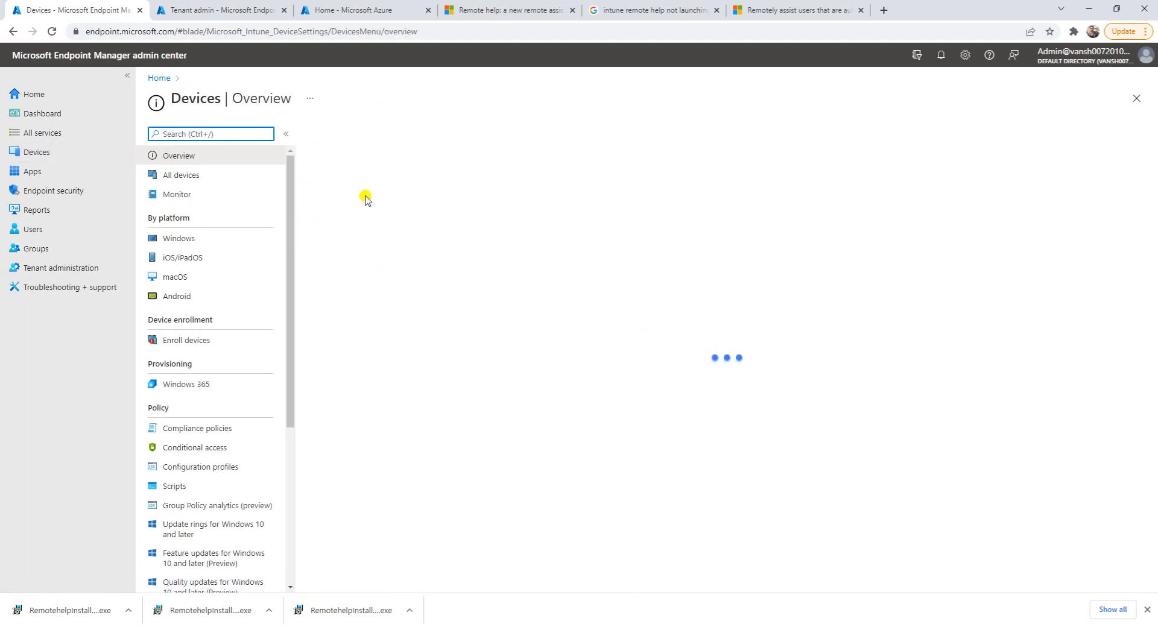
click(186, 177)
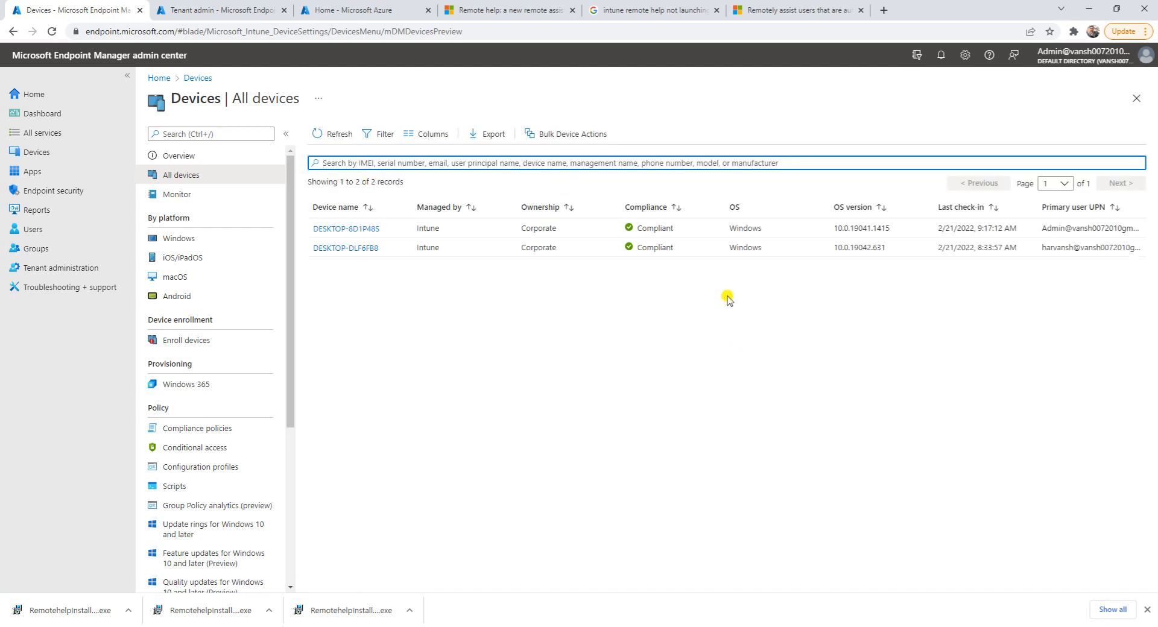
click(375, 230)
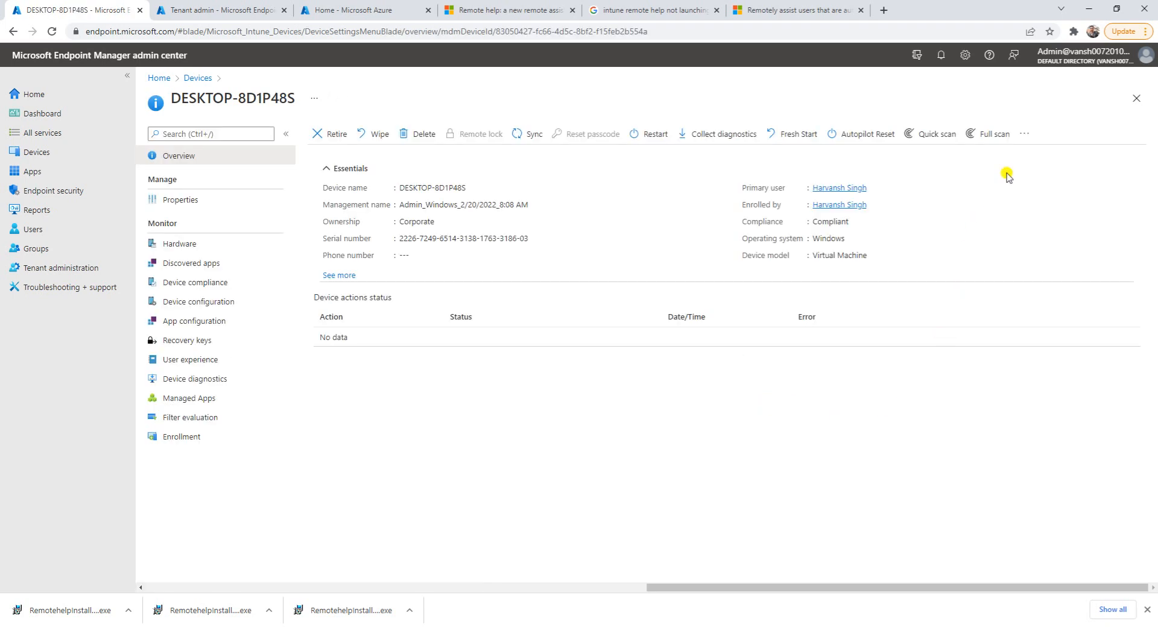
Start a new remote assistance session for the device DESKTOP-8D1P48S.
click(1023, 137)
click(905, 218)
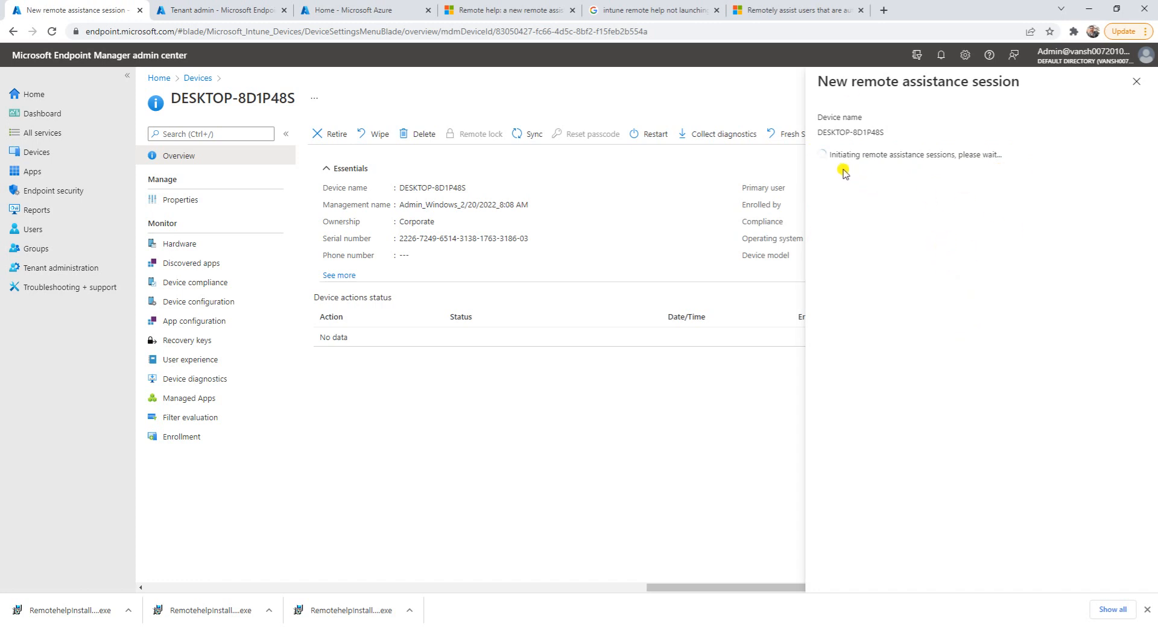
drag(875, 156, 993, 150)
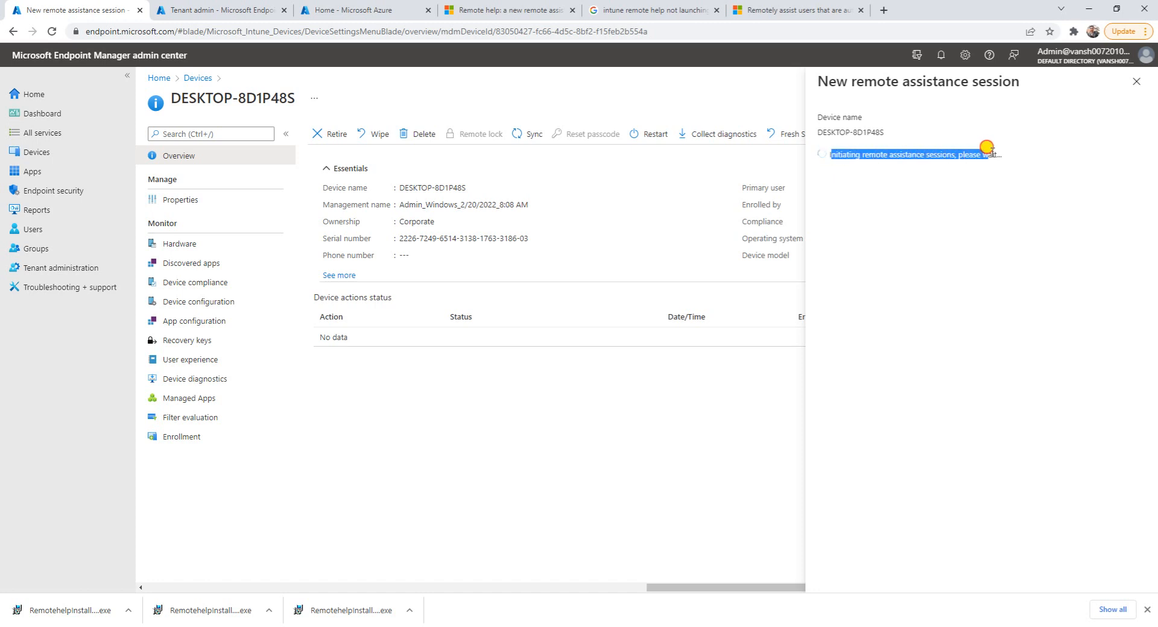
click(930, 156)
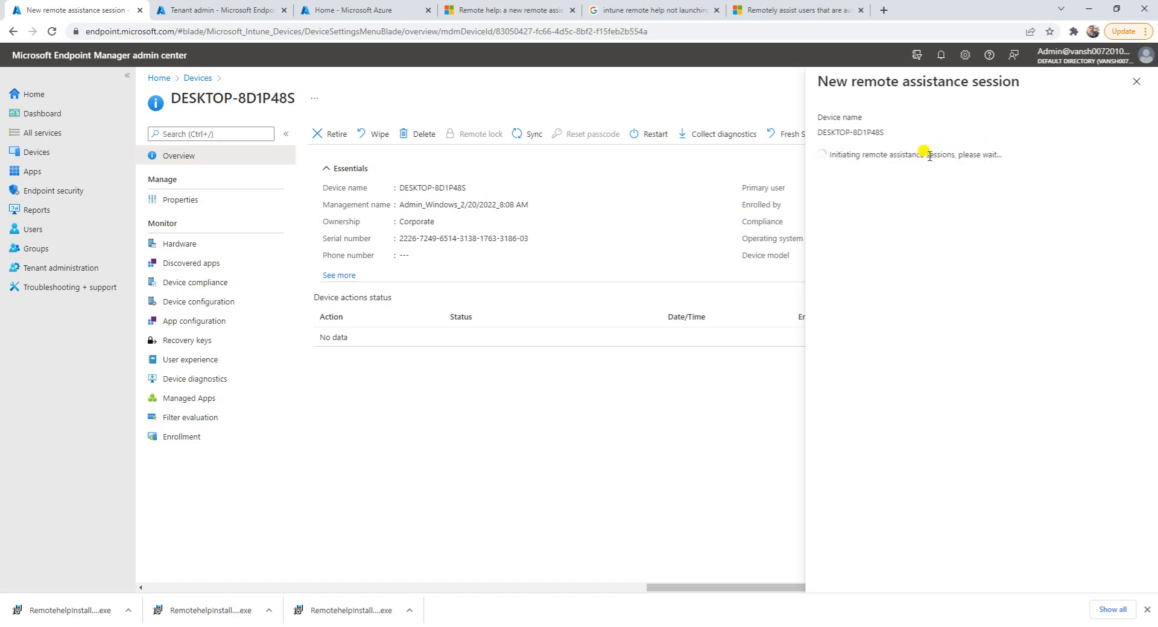
drag(832, 157, 1001, 154)
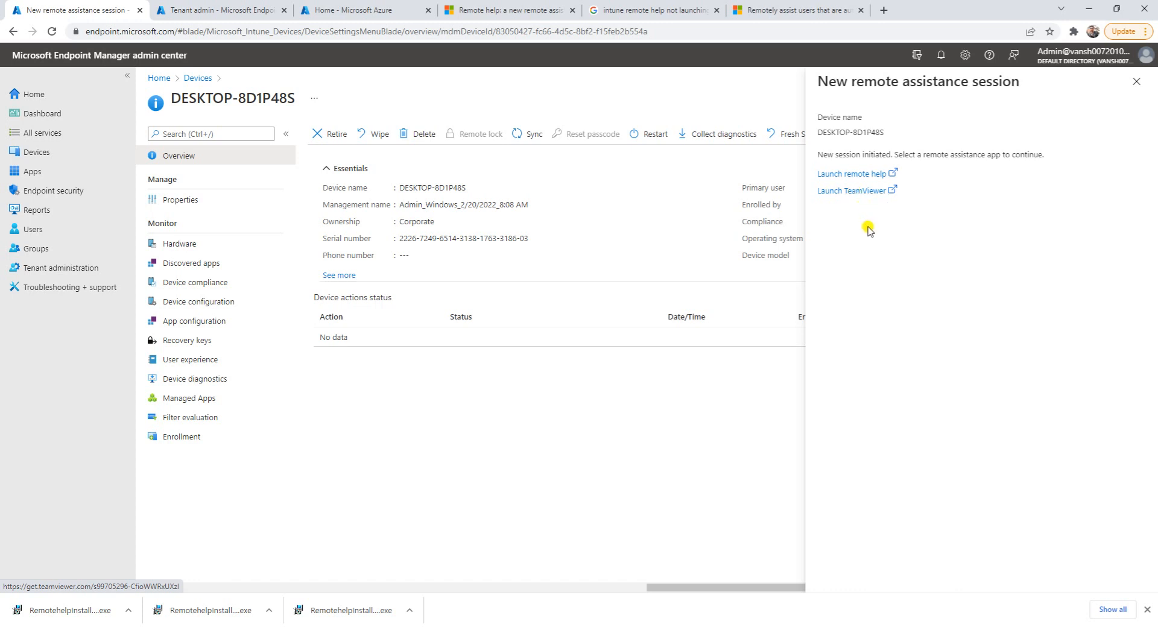
Launch Remote help from the initiated session, allow the browser to open it, and close its window after viewing the help options.
click(858, 177)
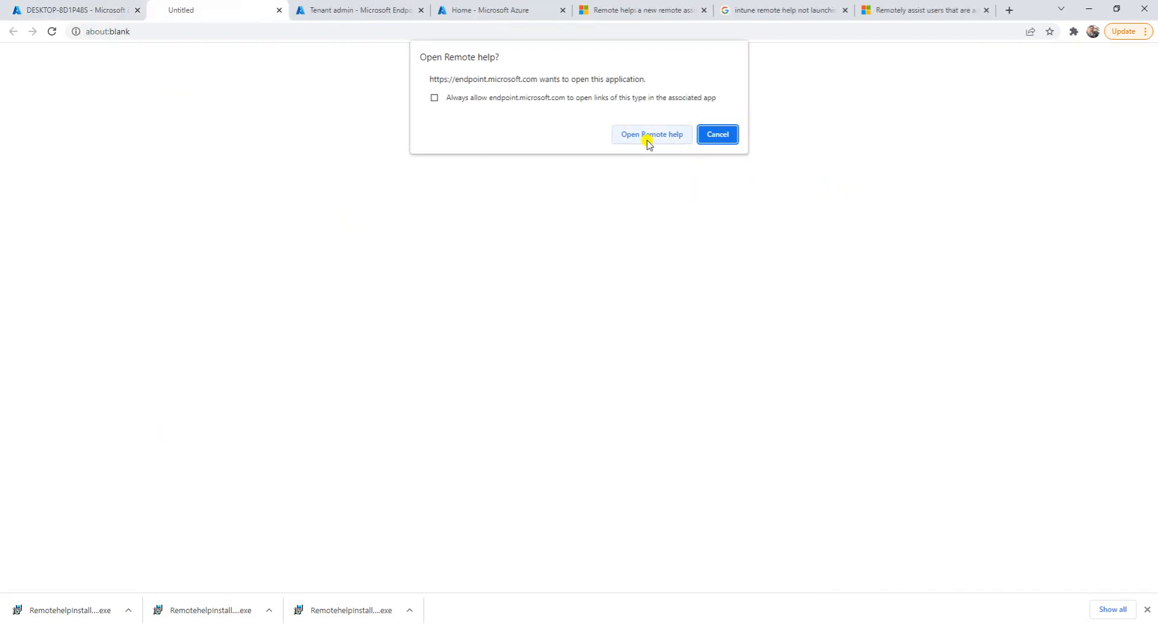
click(647, 136)
drag(81, 11, 388, 117)
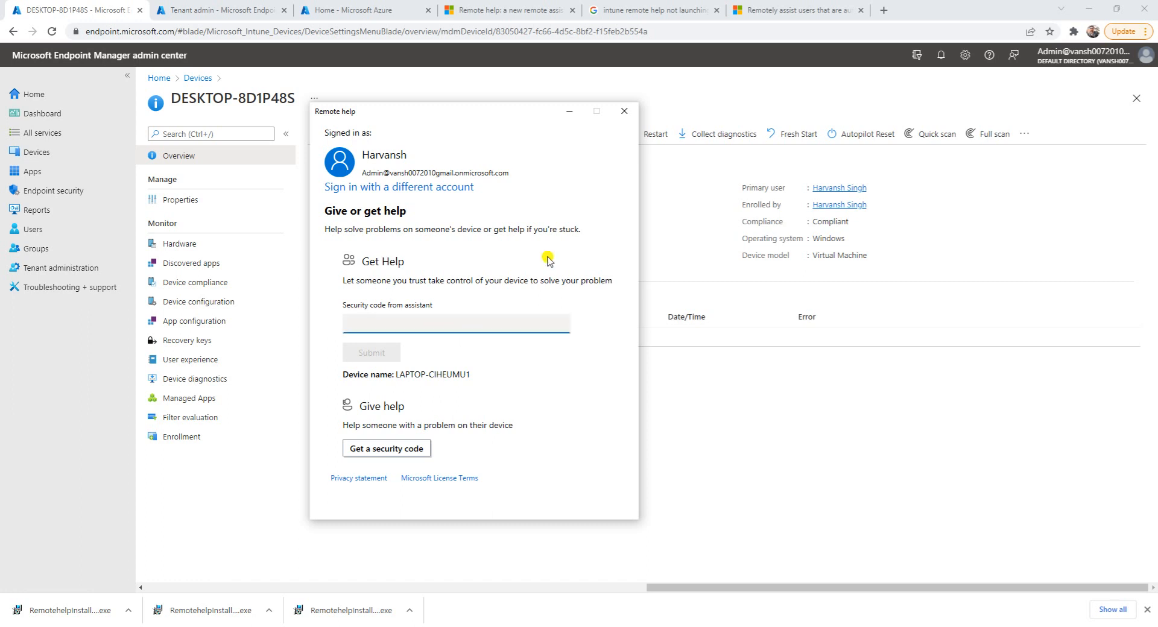
mouse_move(478, 111)
mouse_down()
mouse_move(502, 96)
mouse_move(473, 97)
mouse_up()
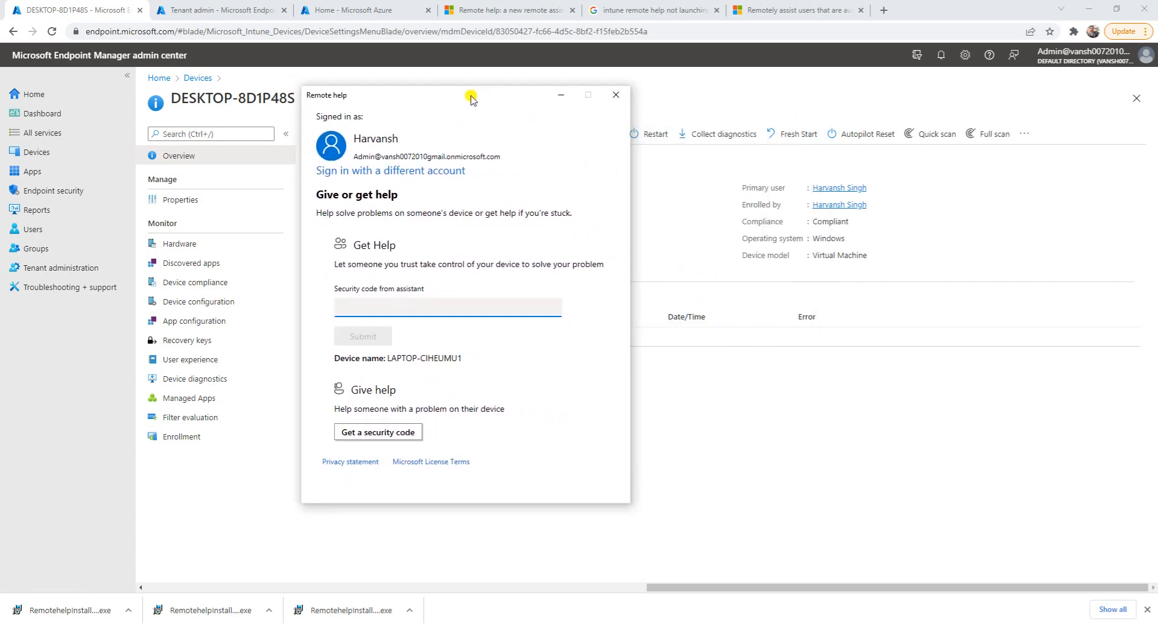
click(612, 99)
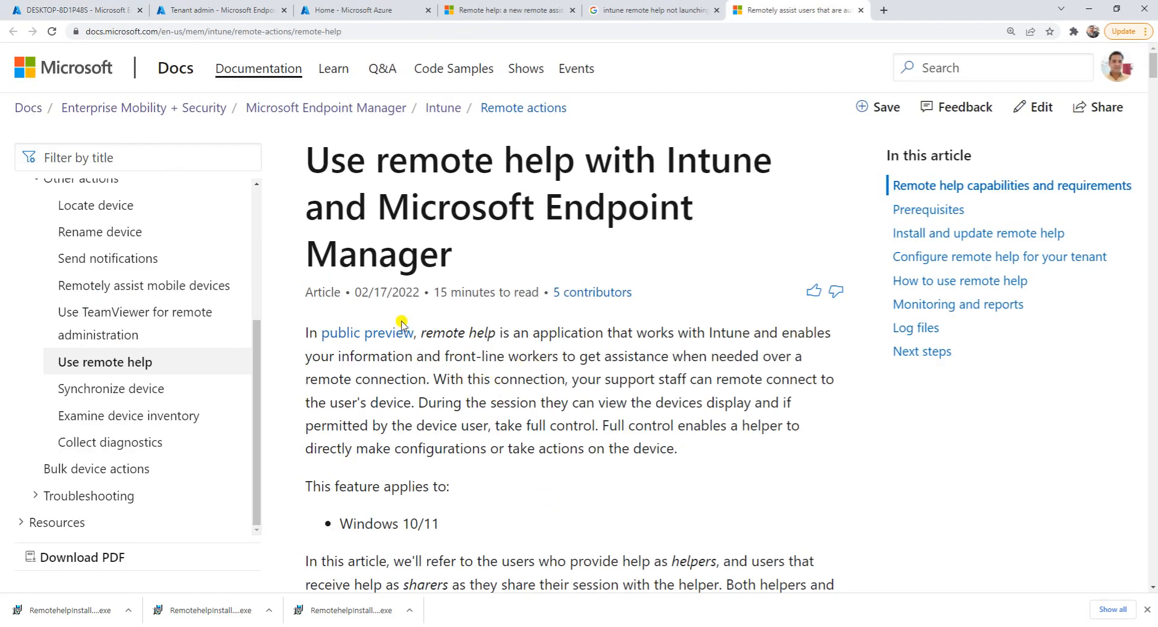
Find the Download remote help section in the Microsoft Docs article and download the installer from aka.ms/downloadremotehelp.
scroll(464, 356, down, 15)
scroll(469, 360, down, 20)
scroll(469, 357, down, 20)
scroll(468, 356, down, 7)
scroll(468, 287, up, 4)
drag(311, 266, 591, 386)
click(591, 386)
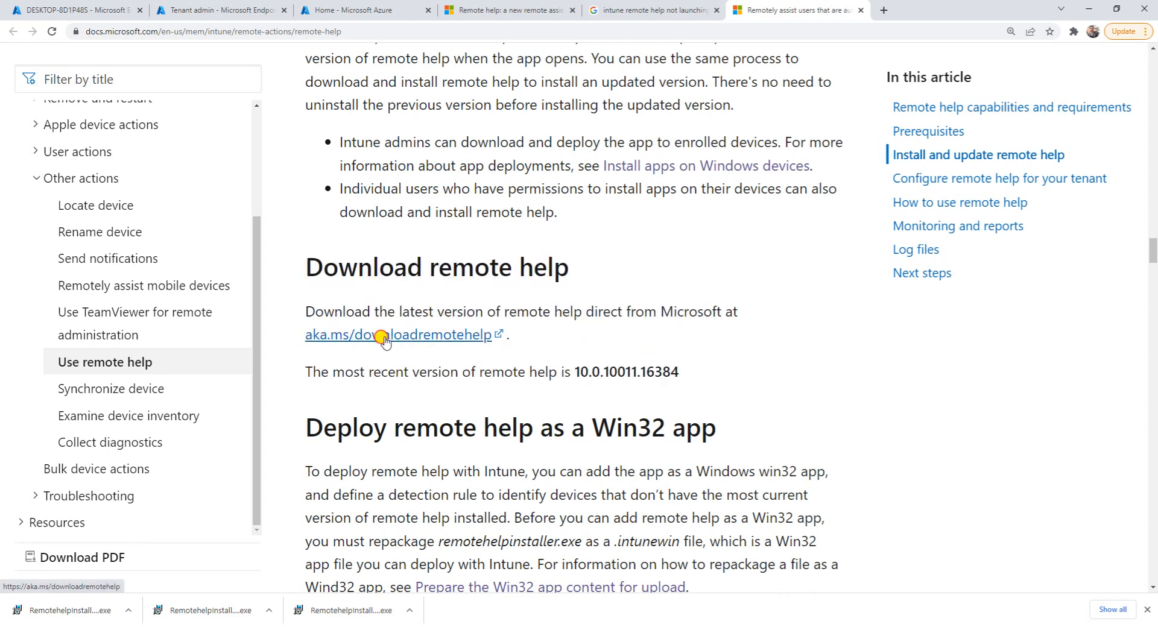
click(383, 339)
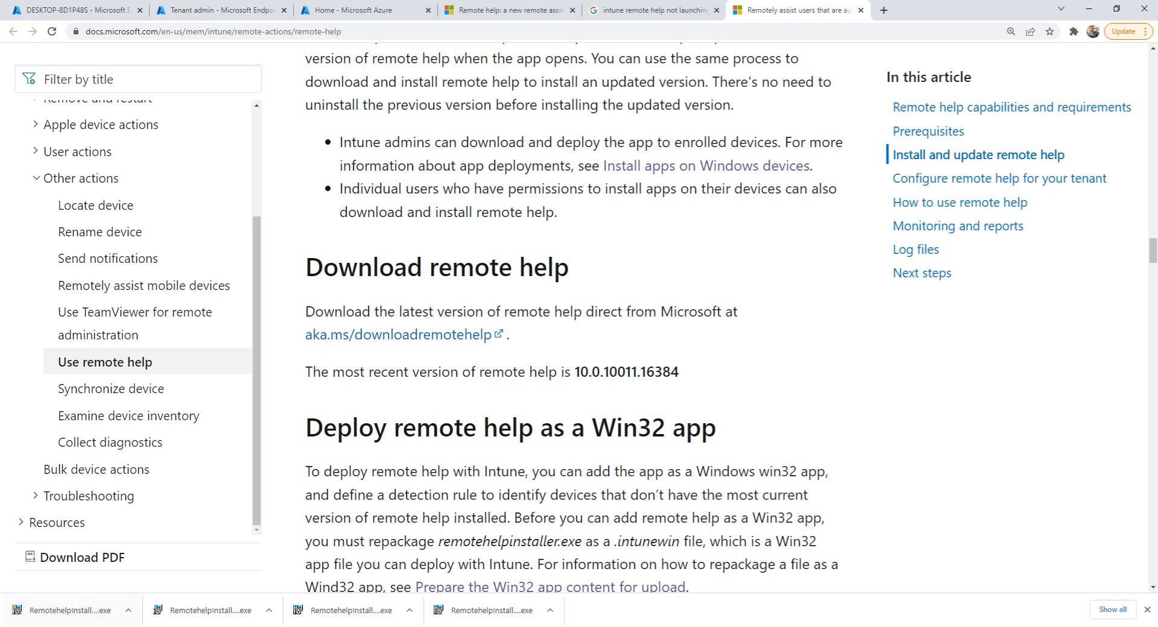
Switch to File Explorer and check the RemotehelpInstaller.exe and RemotehelpInstaller.intunewin files in the RemoteHelp folder.
click(308, 626)
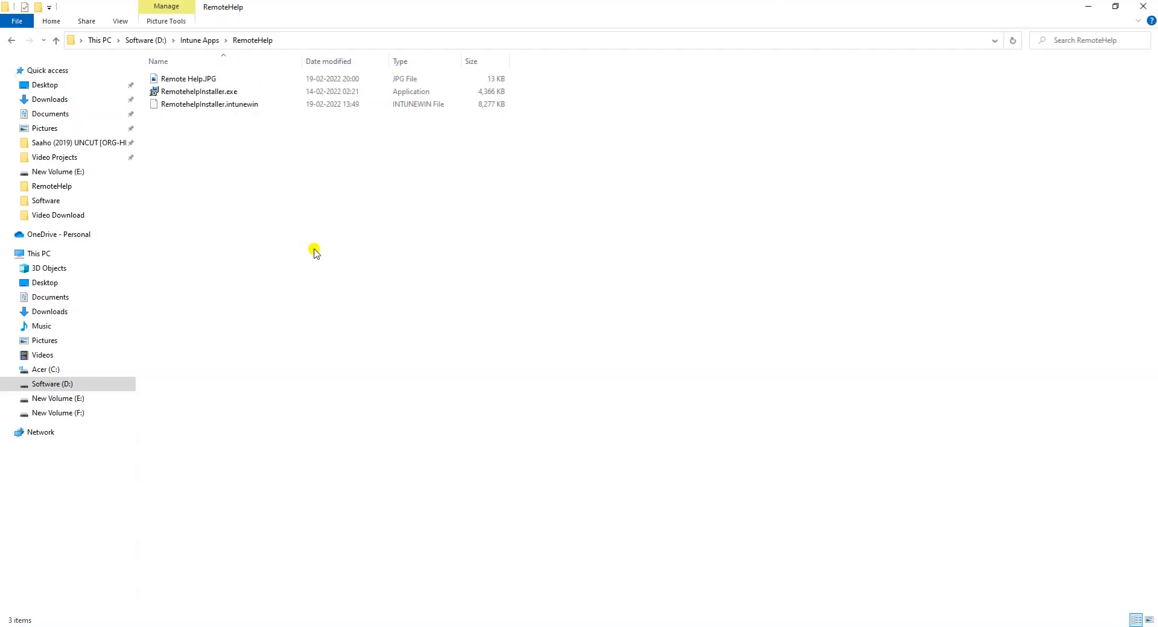
click(197, 103)
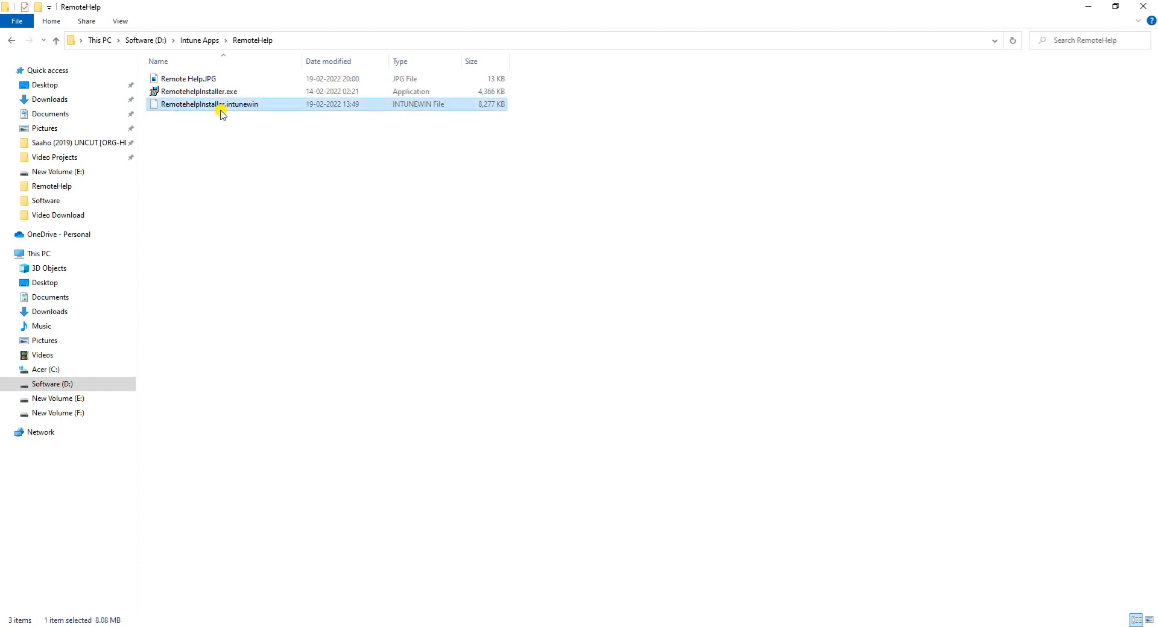
click(207, 93)
click(212, 105)
mouse_move(399, 626)
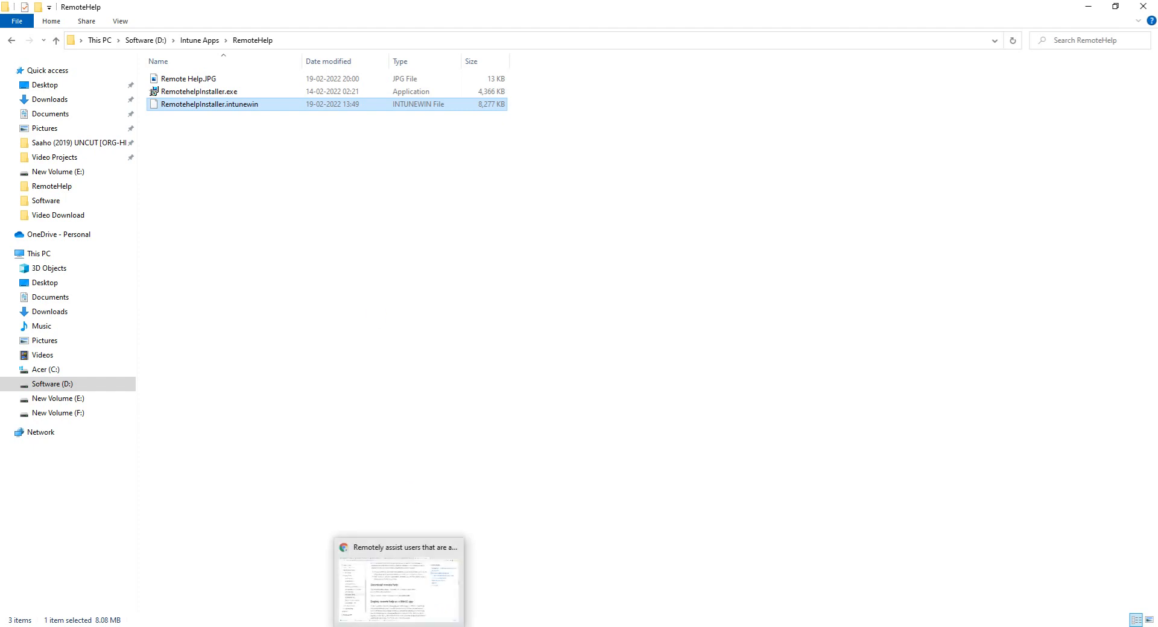
Return to the Docs article in the browser and review the Win32 app deployment steps, including the install and uninstall command lines.
click(420, 612)
scroll(509, 383, down, 10)
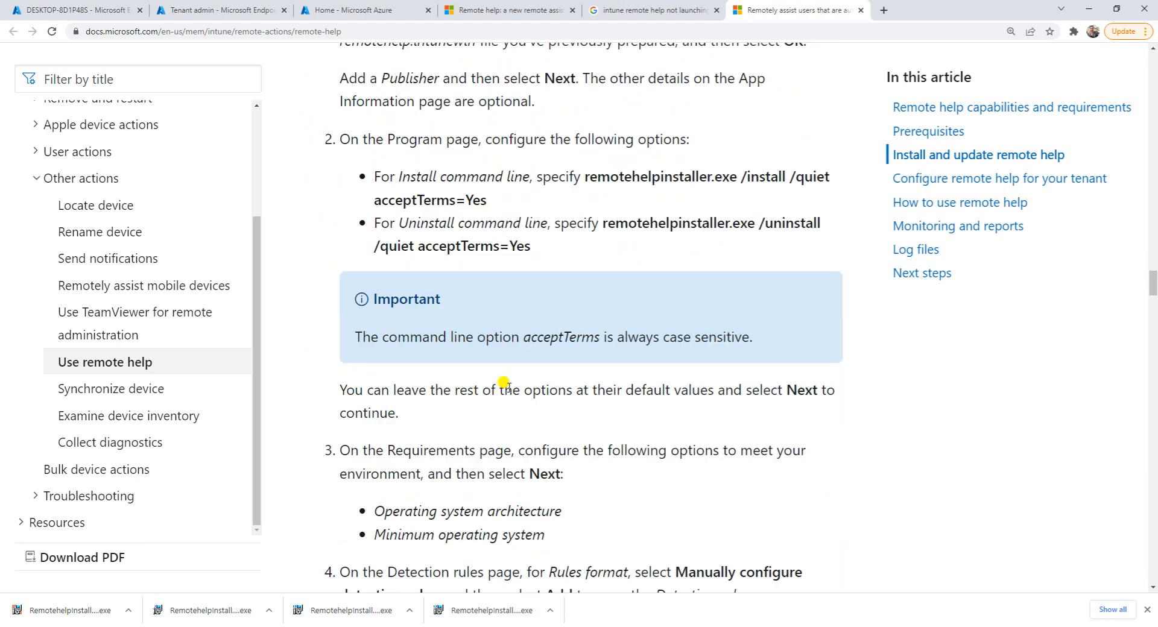
scroll(509, 386, up, 2)
drag(531, 359, 336, 134)
click(513, 329)
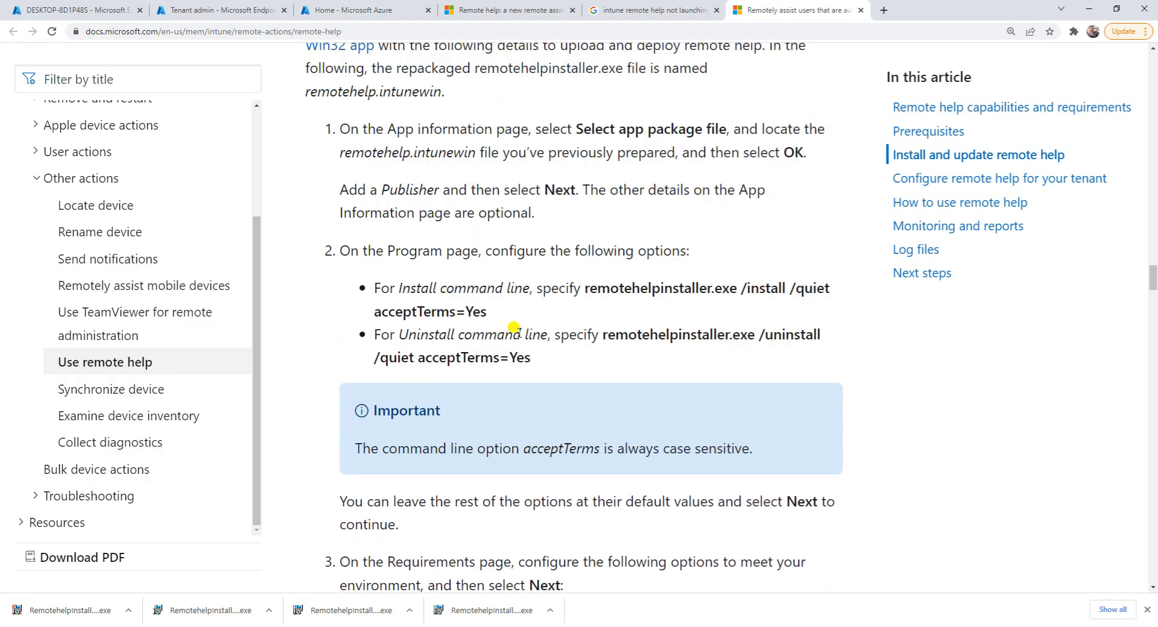
key(alt+Tab)
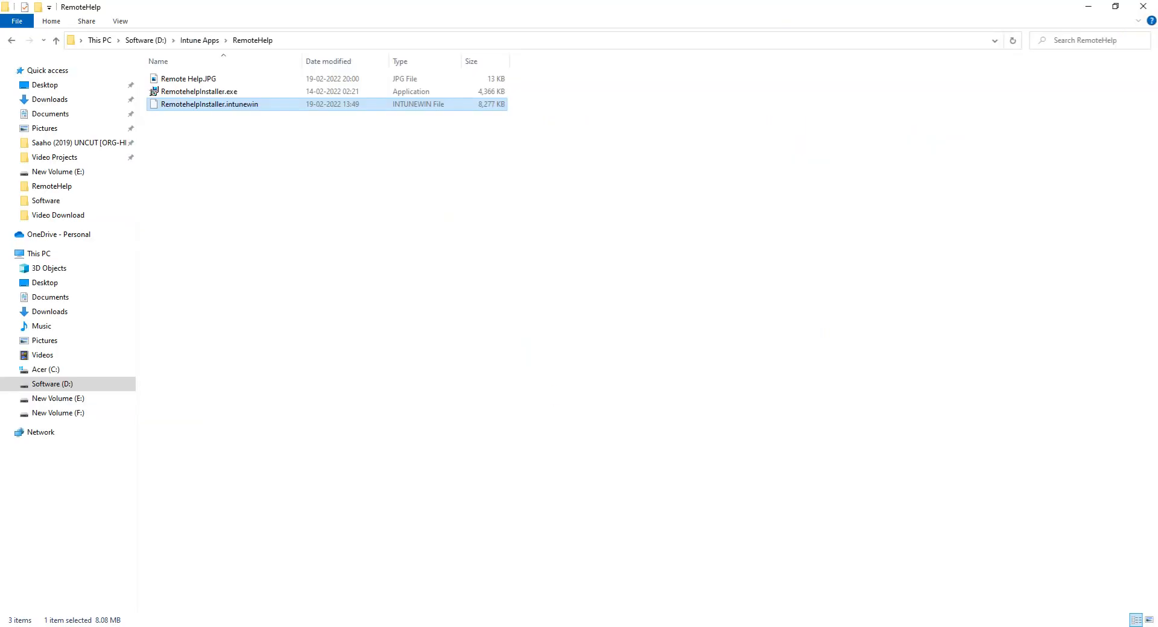
key(alt+Tab)
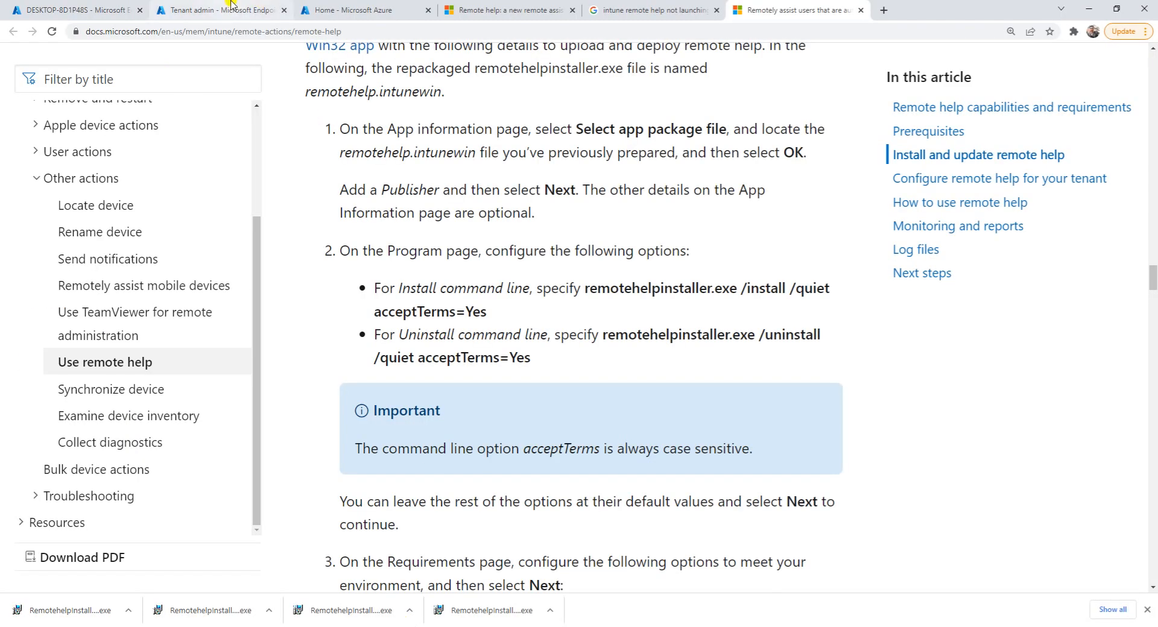
Open the properties of the RemotehelpInstaller.exe app from the list of all apps in Endpoint Manager.
click(217, 10)
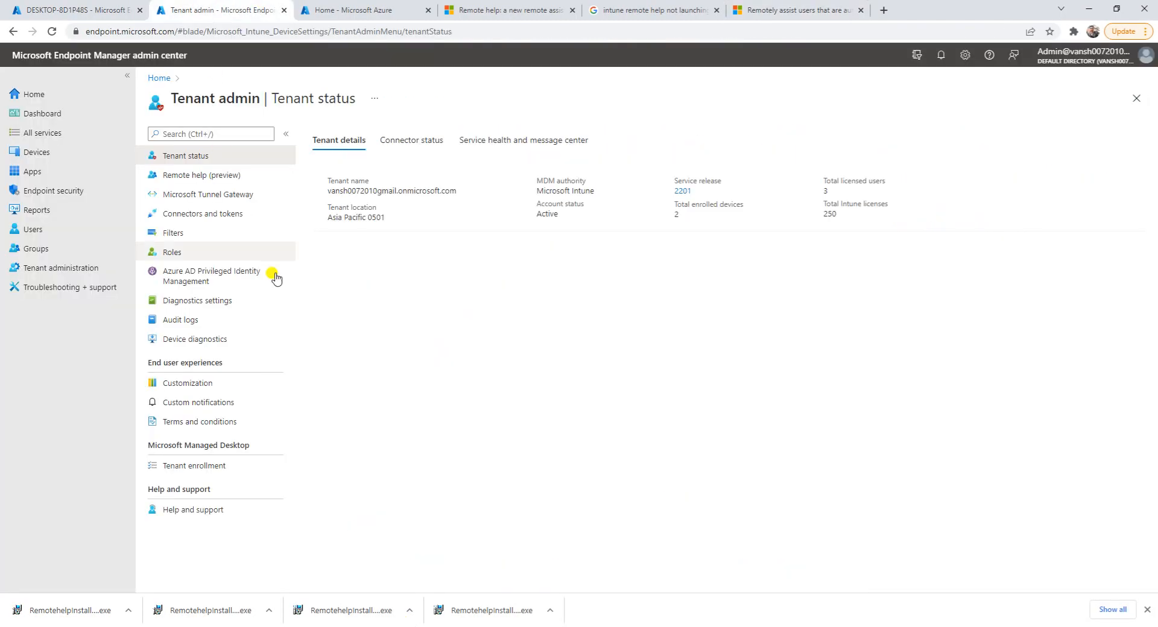
click(44, 172)
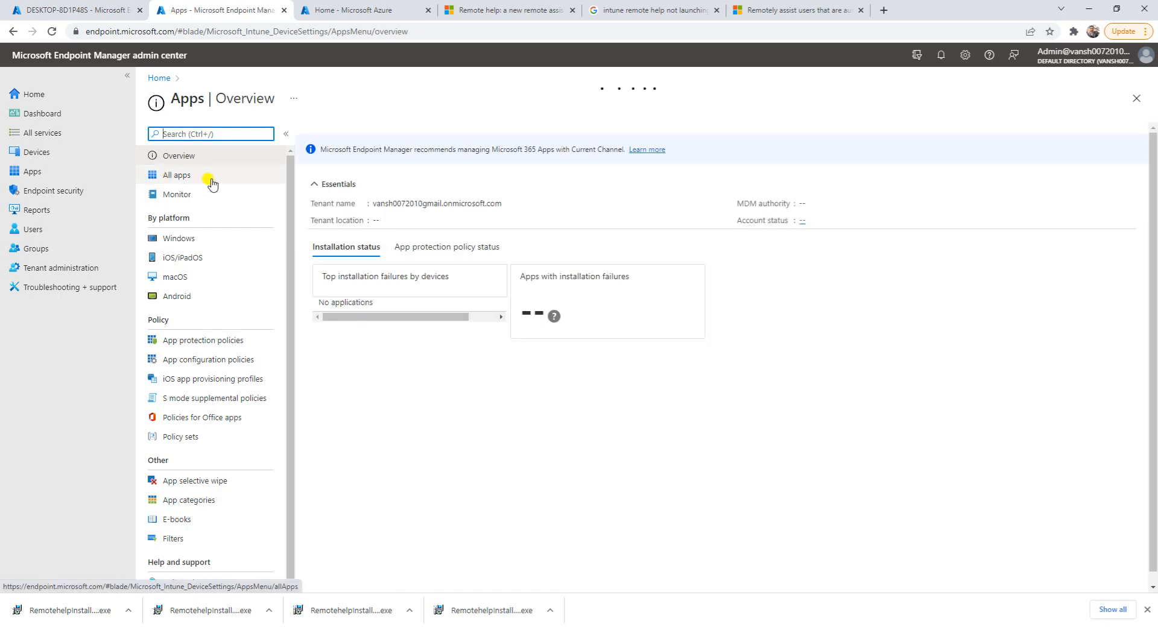
click(212, 182)
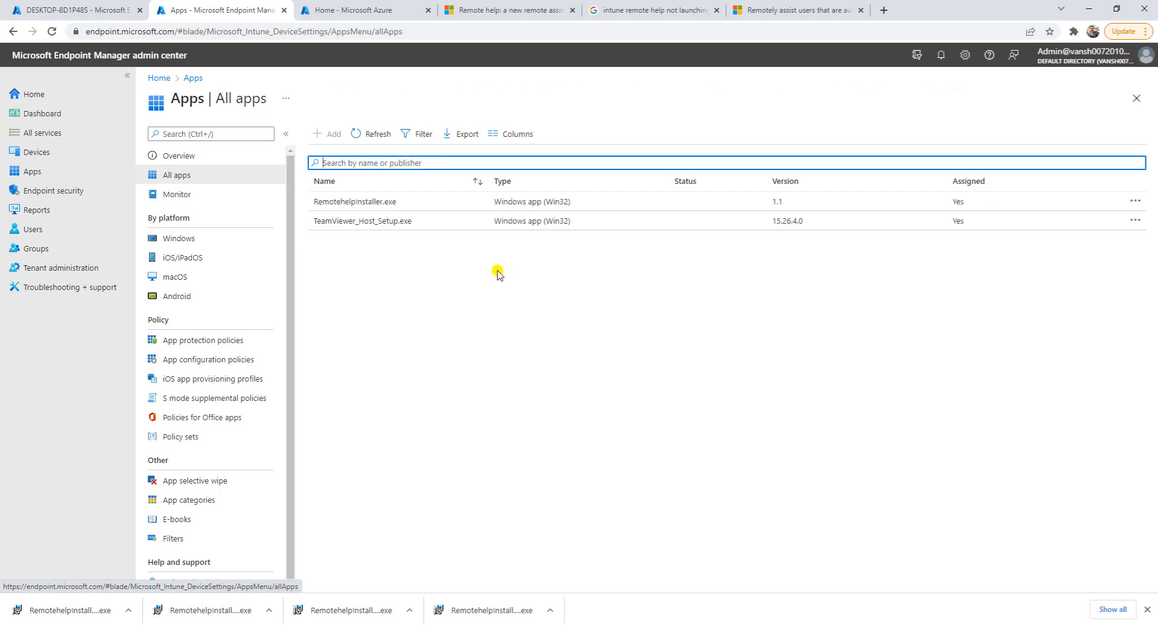
click(366, 205)
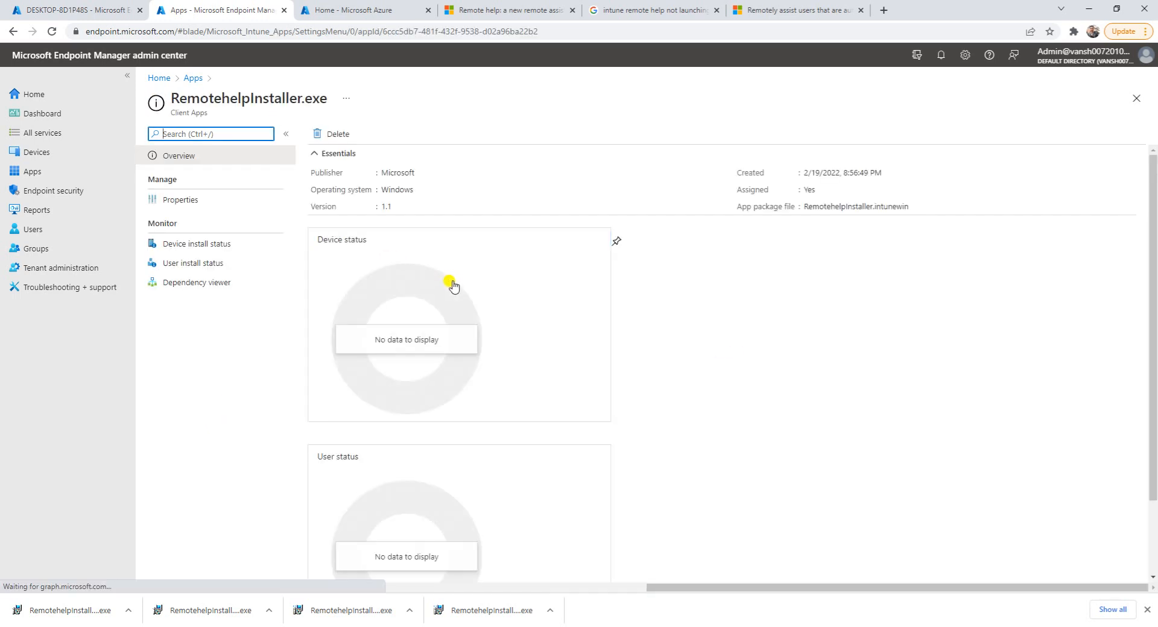
click(187, 201)
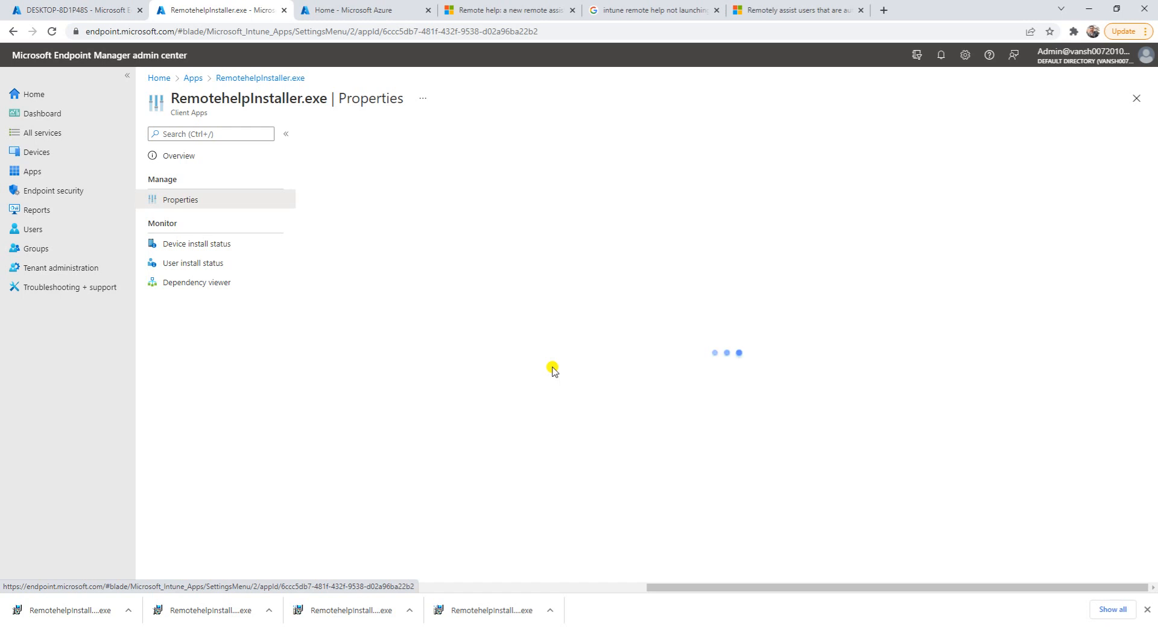
Review the install and uninstall commands in the Program section of the app's properties.
scroll(597, 338, down, 1)
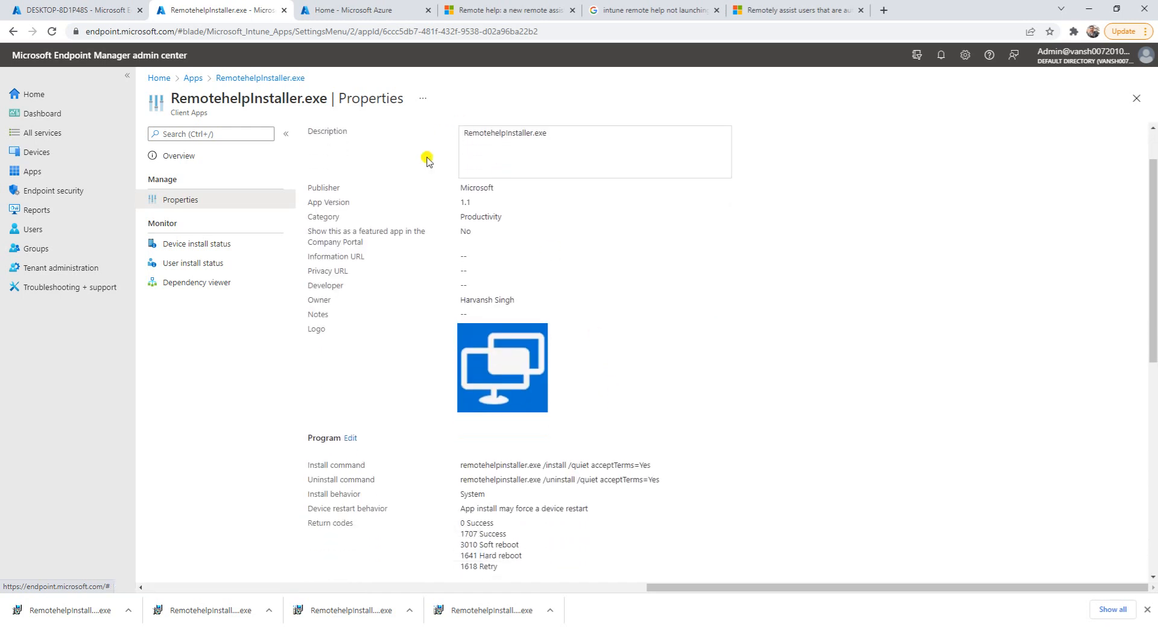
scroll(623, 361, down, 3)
drag(664, 300, 308, 278)
click(530, 311)
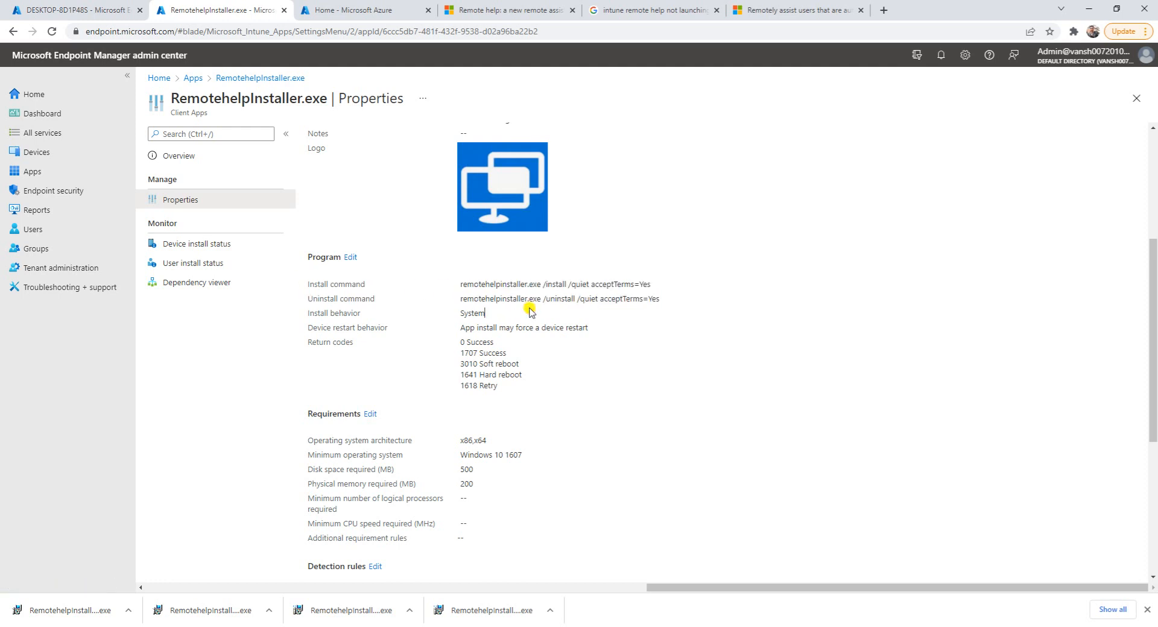
Review the install and uninstall commands and the manually configured detection rules in the RemotehelpInstaller.exe properties.
drag(458, 283, 655, 295)
scroll(602, 345, down, 5)
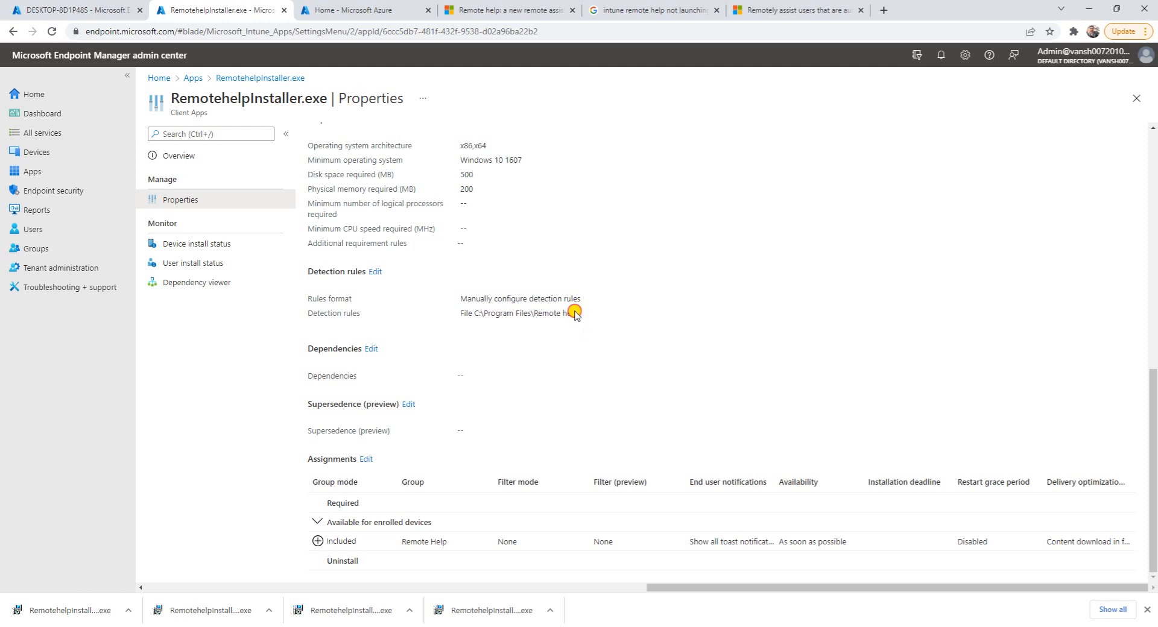
drag(575, 314, 310, 290)
click(543, 357)
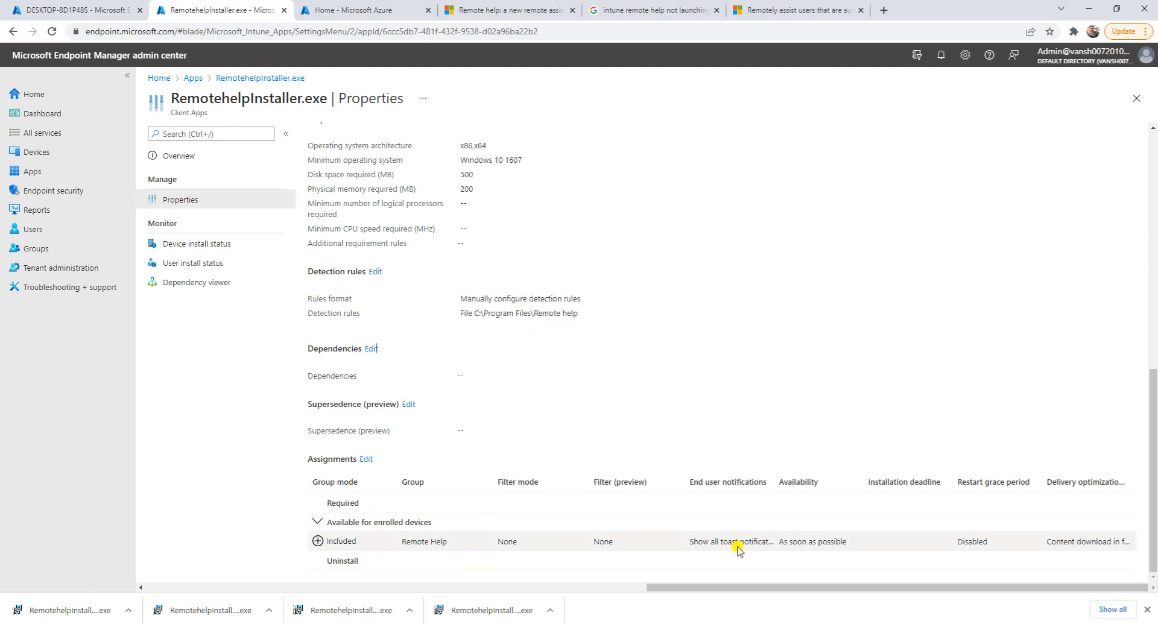
Review the group assigned under Available for enrolled devices, then return to the app information section.
drag(402, 546, 460, 541)
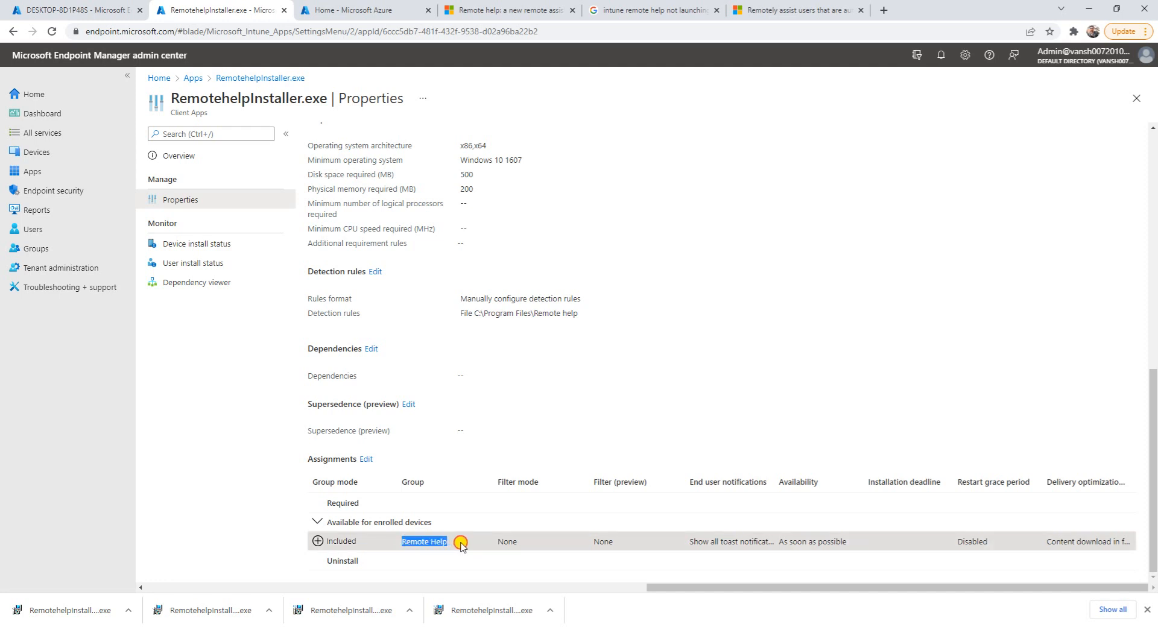
click(530, 421)
drag(401, 546, 449, 543)
click(603, 345)
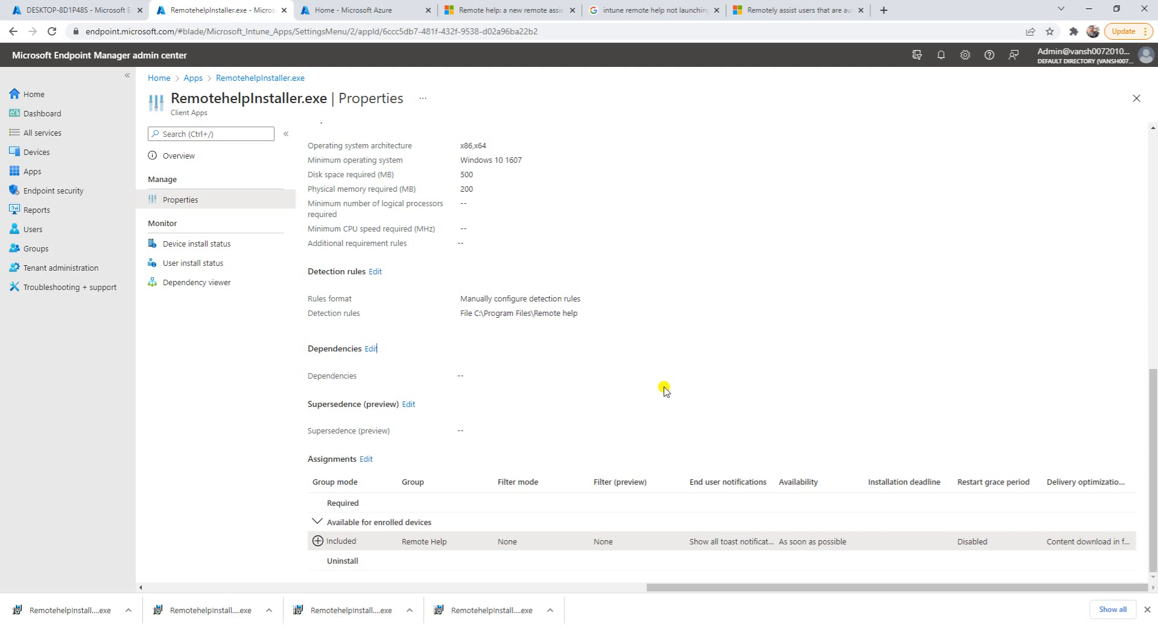
scroll(642, 380, up, 1)
scroll(643, 379, up, 10)
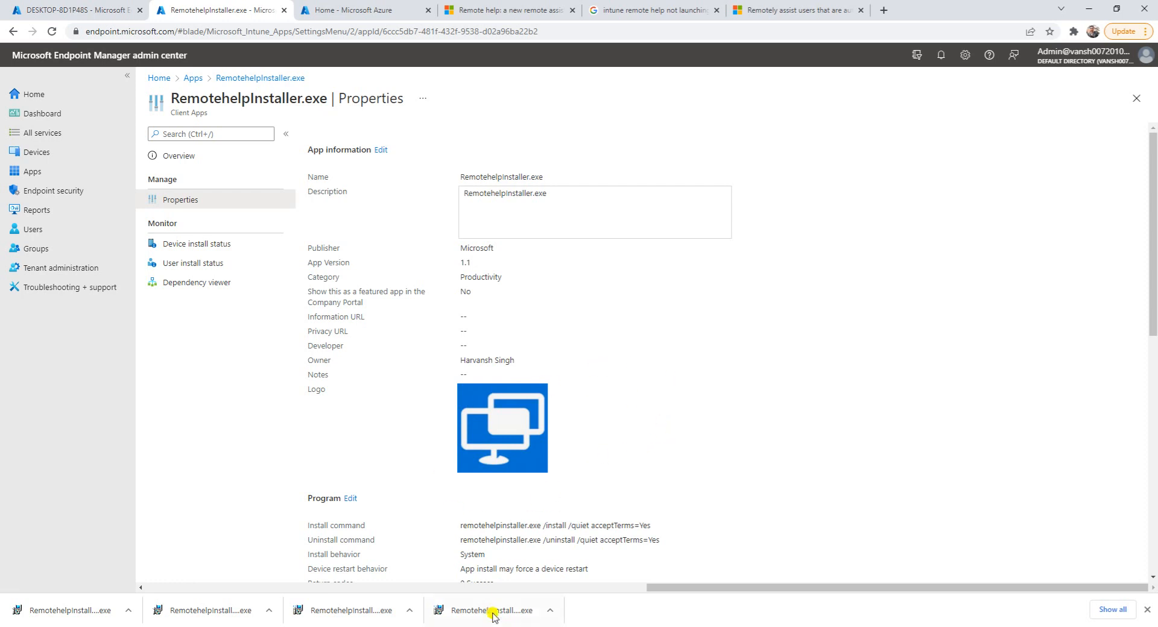
Switch to Hyper-V's Virtual Machine Connection and bring up the Intune-1 and Intune-3 machine windows.
mouse_move(446, 621)
click(396, 584)
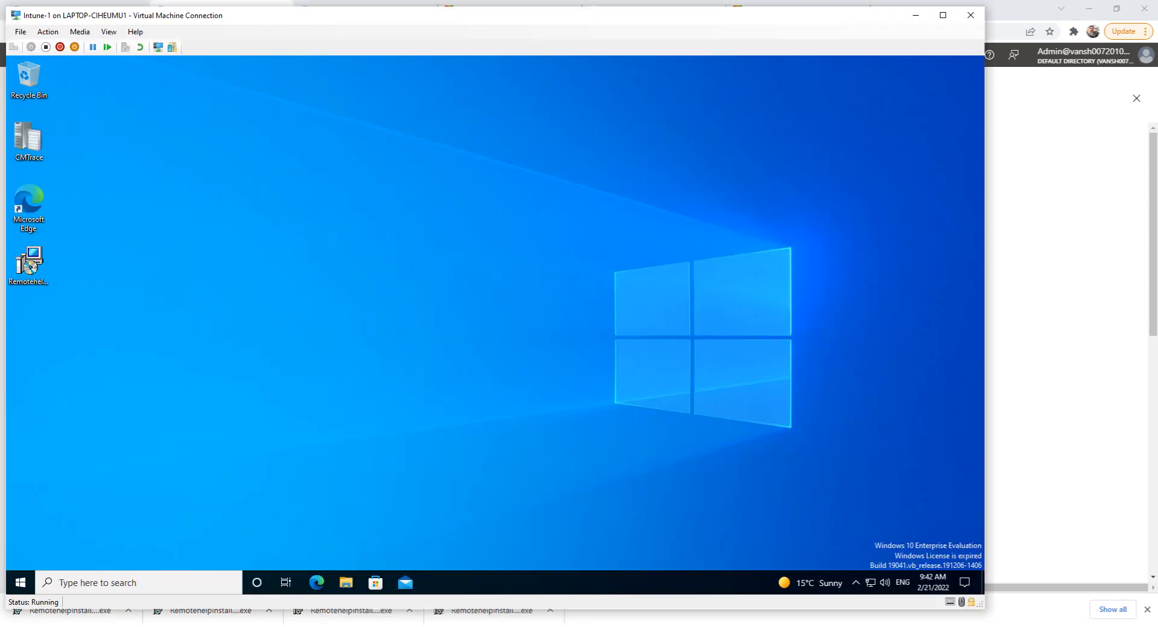
click(531, 594)
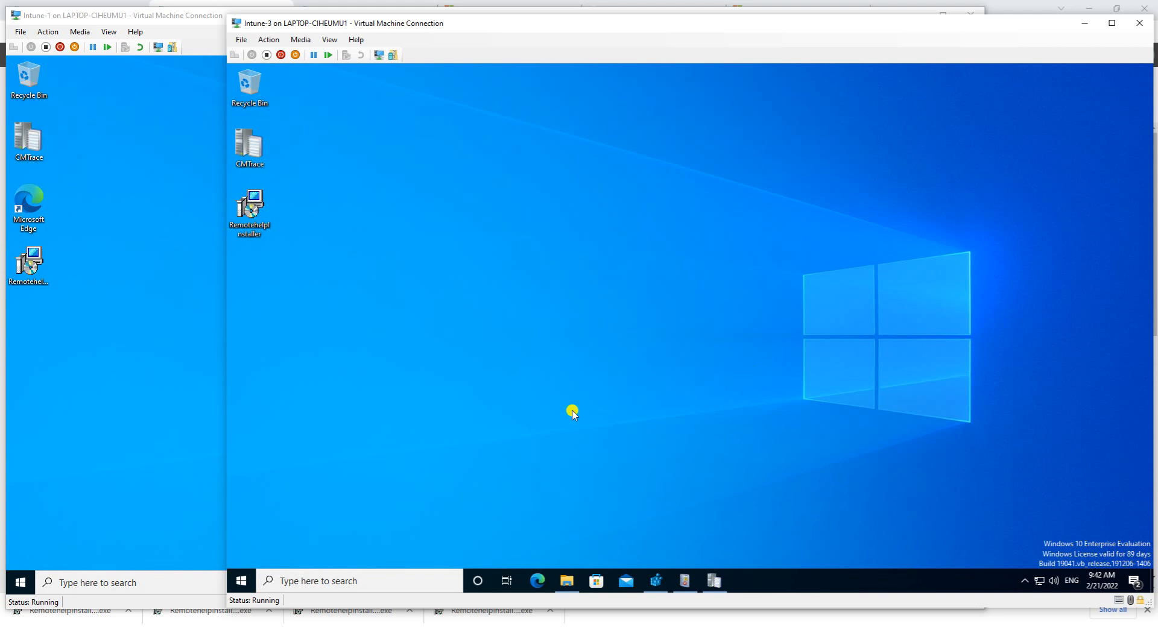
click(92, 401)
click(20, 583)
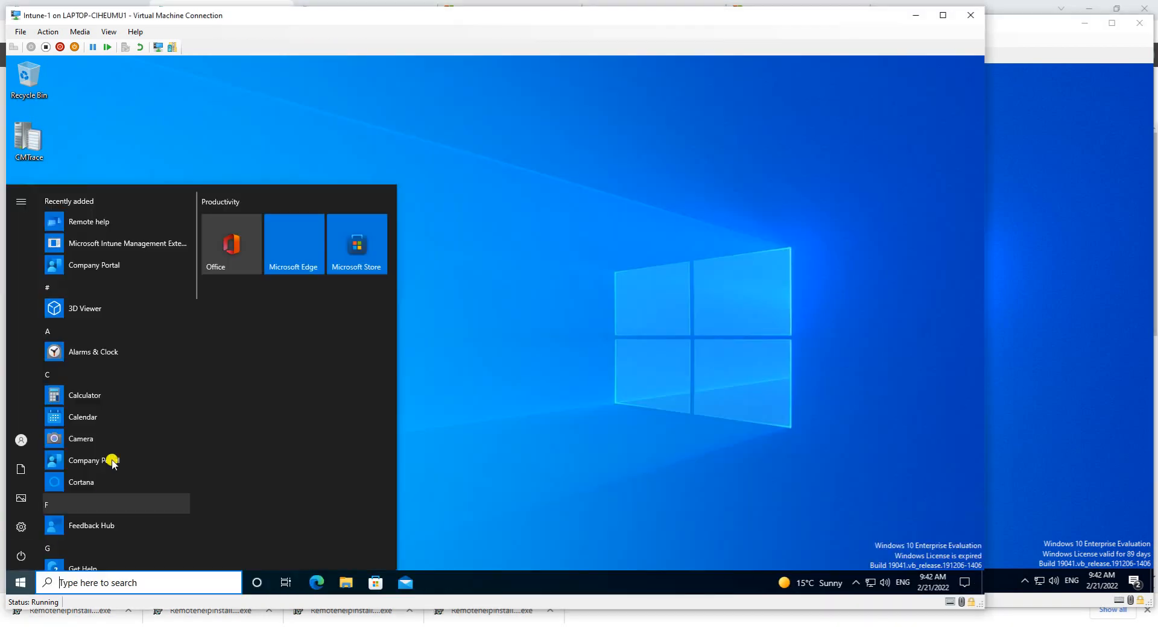
click(107, 267)
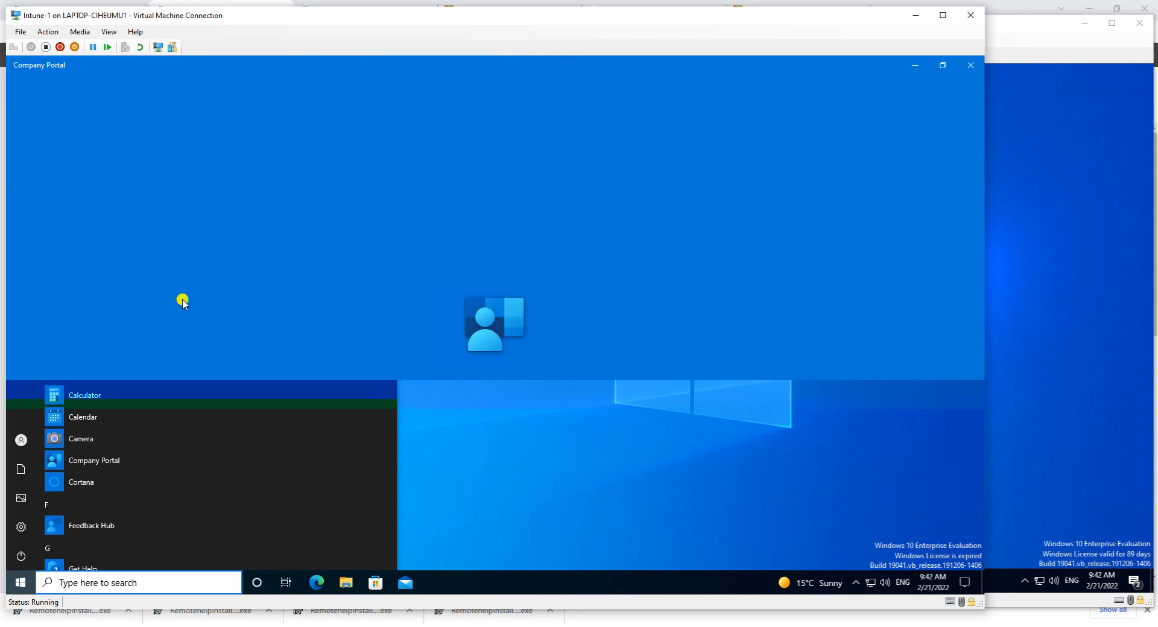
click(979, 64)
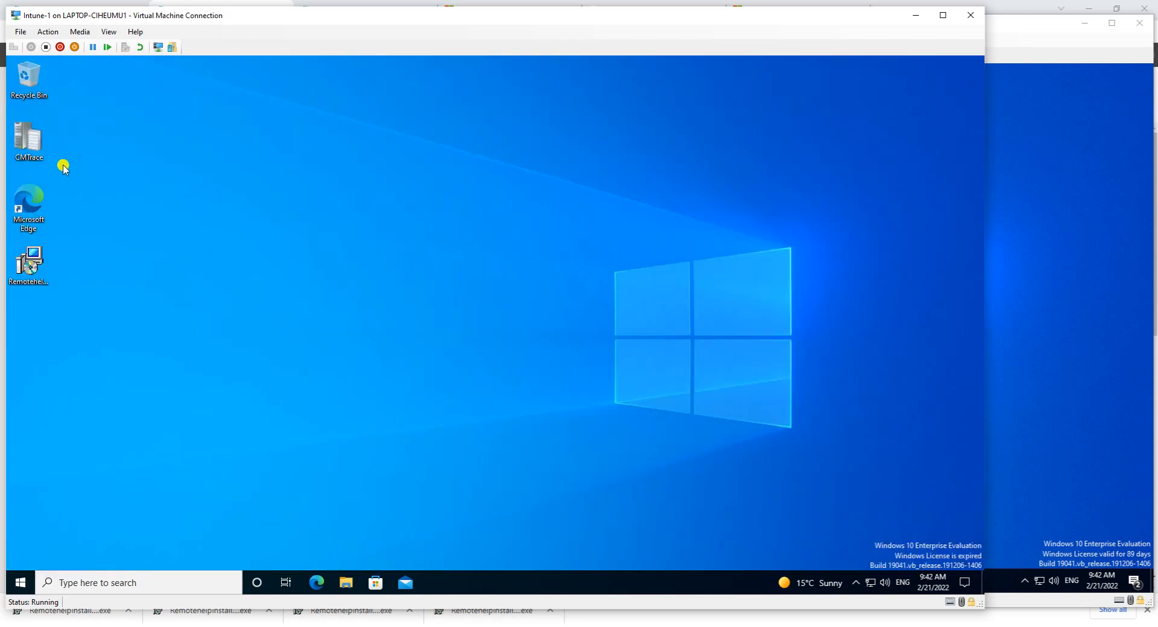
Launch the Remote help app on the Intune-1 machine and start the organizational account sign-in.
click(17, 582)
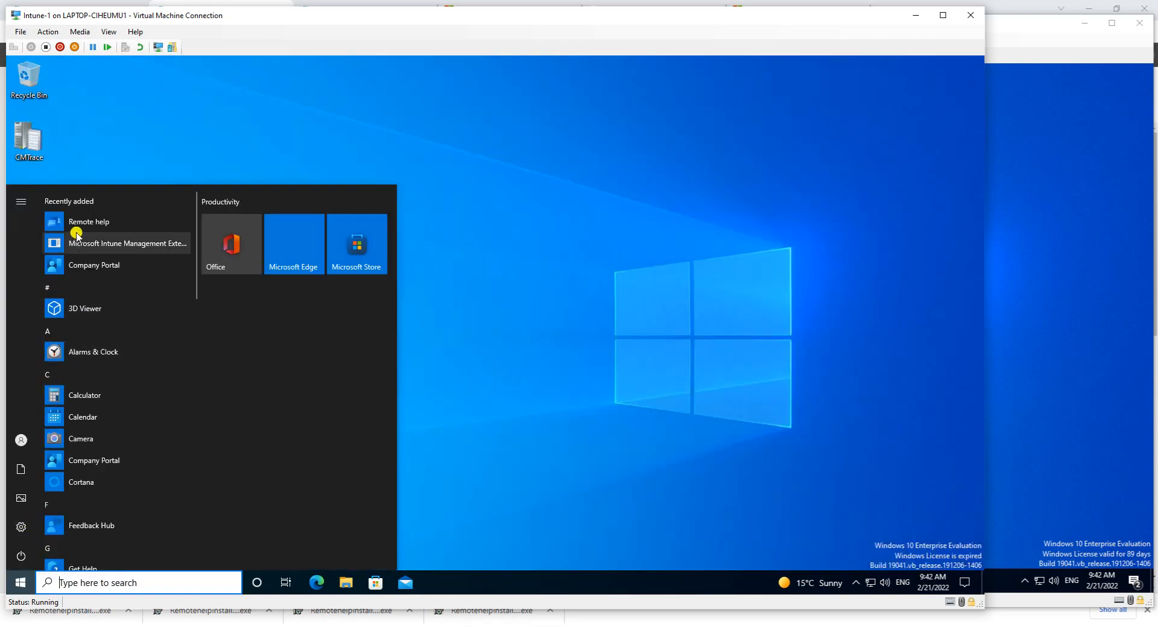
click(60, 223)
click(1074, 292)
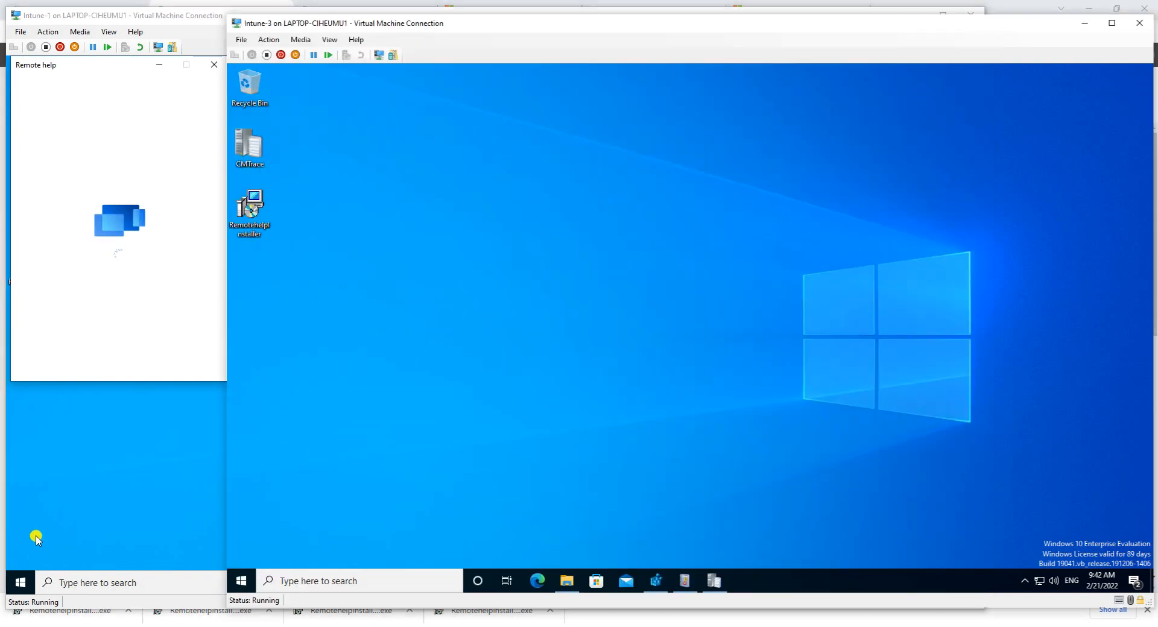
click(20, 581)
click(77, 222)
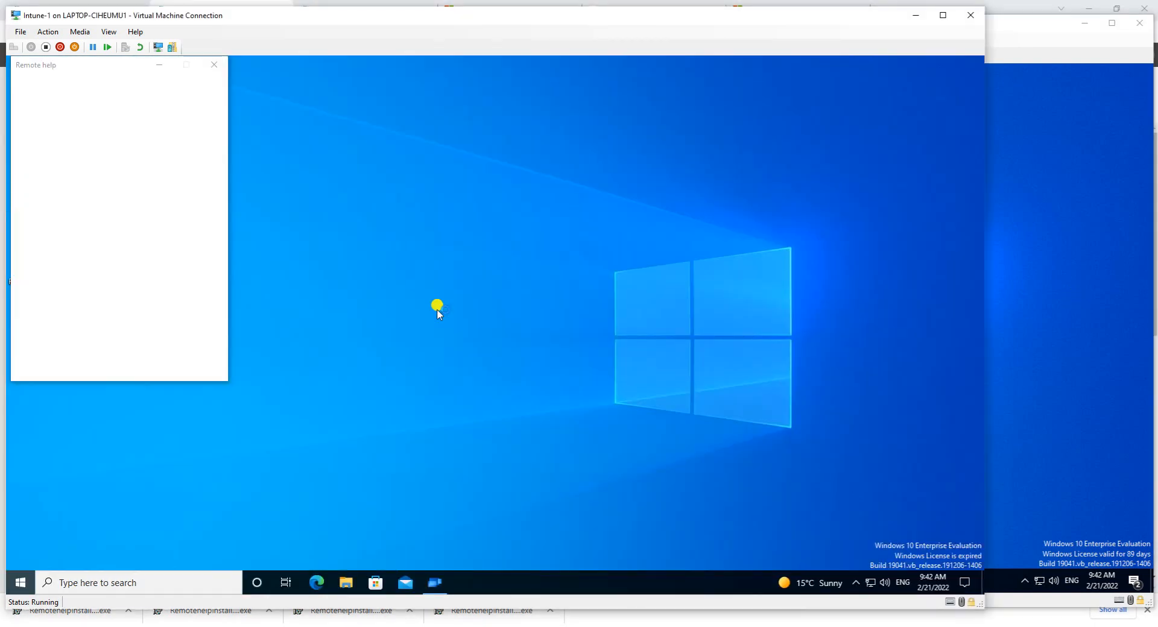
click(1048, 250)
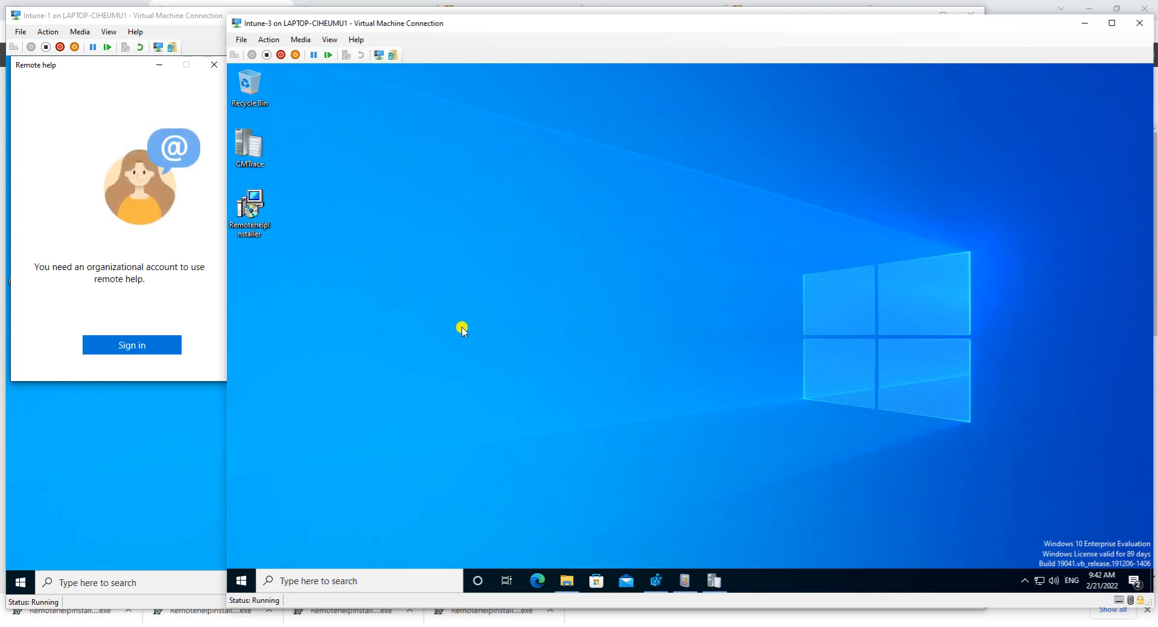
click(118, 379)
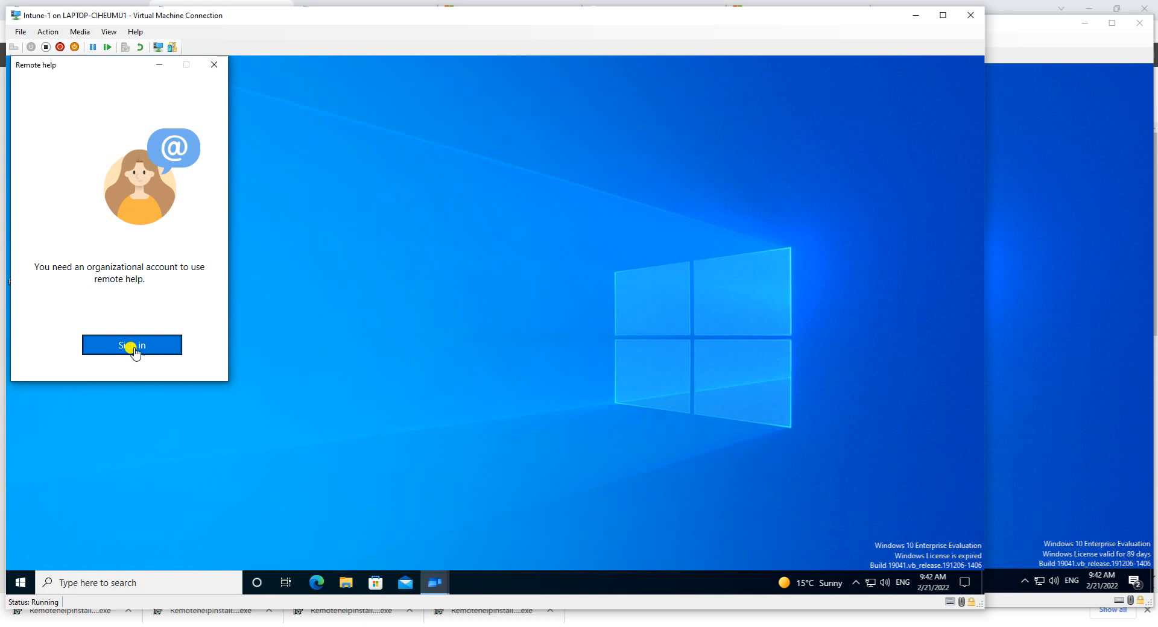
Launch the Remote help app on the Intune-3 machine.
click(1046, 282)
click(244, 573)
click(316, 246)
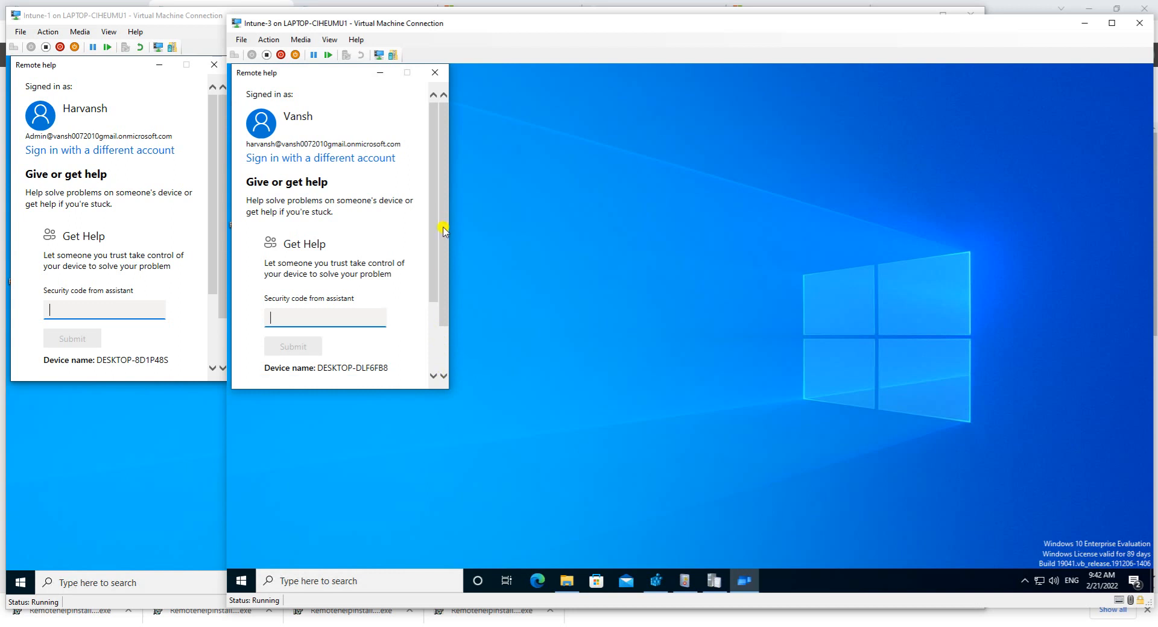
Request a security code under Give help in Remote help on the Intune-1 machine.
click(142, 226)
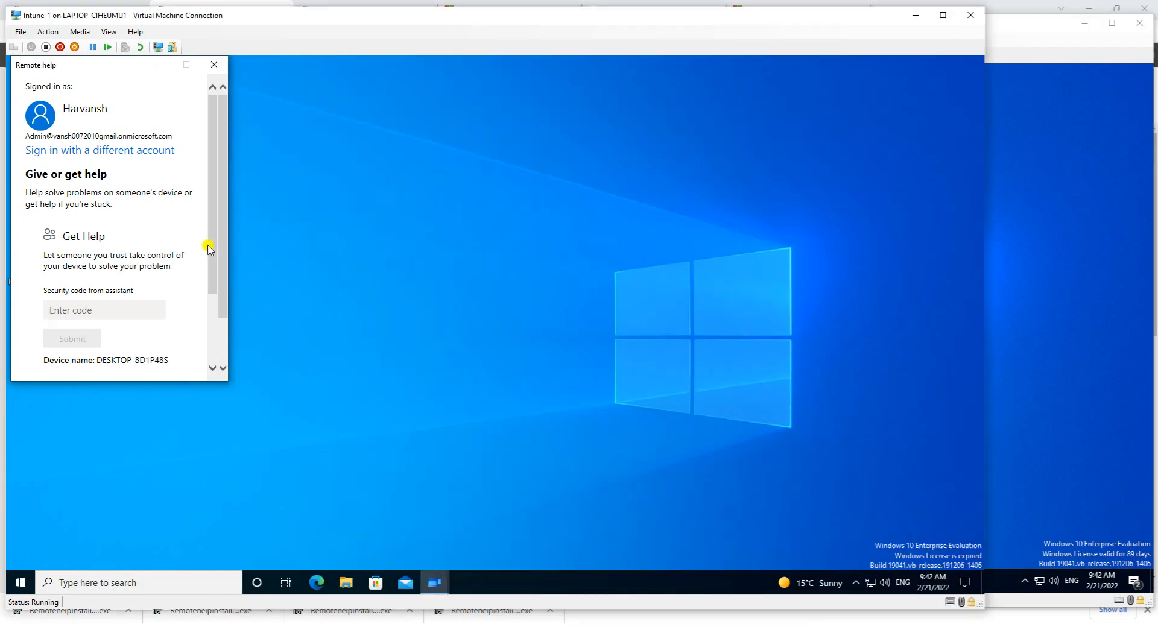
drag(216, 243, 220, 336)
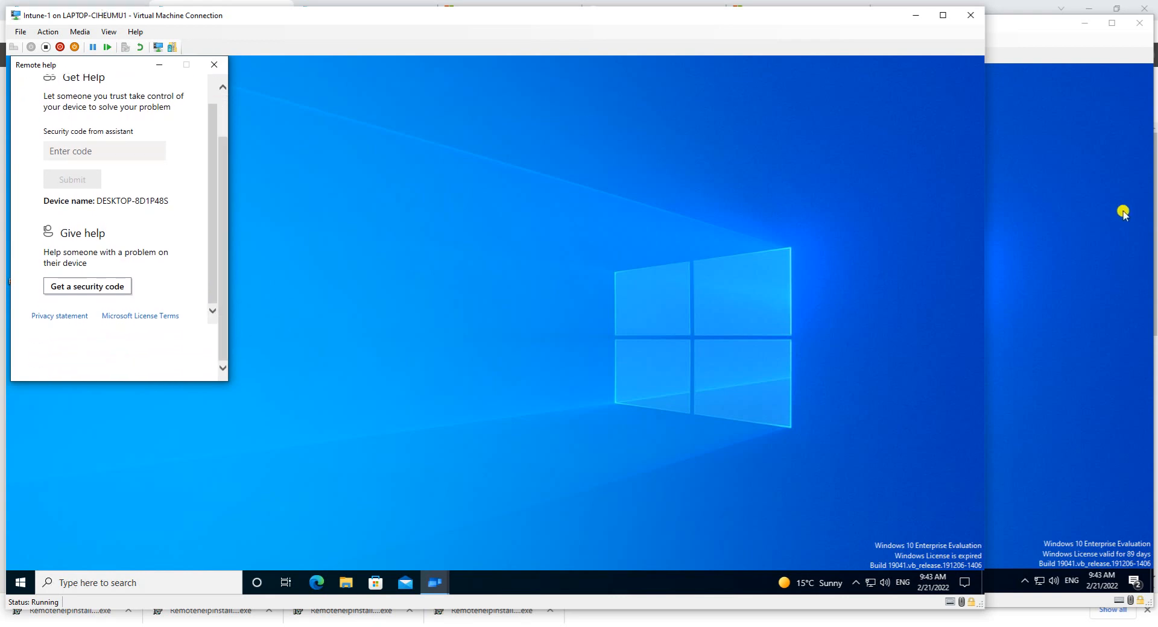
click(1066, 205)
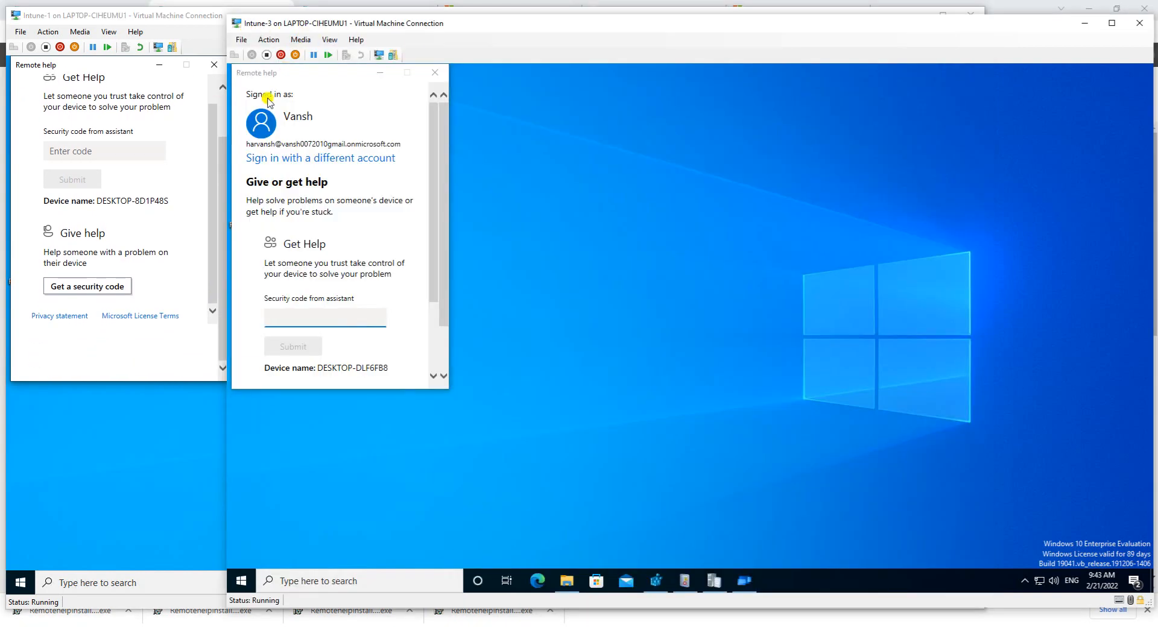
click(92, 288)
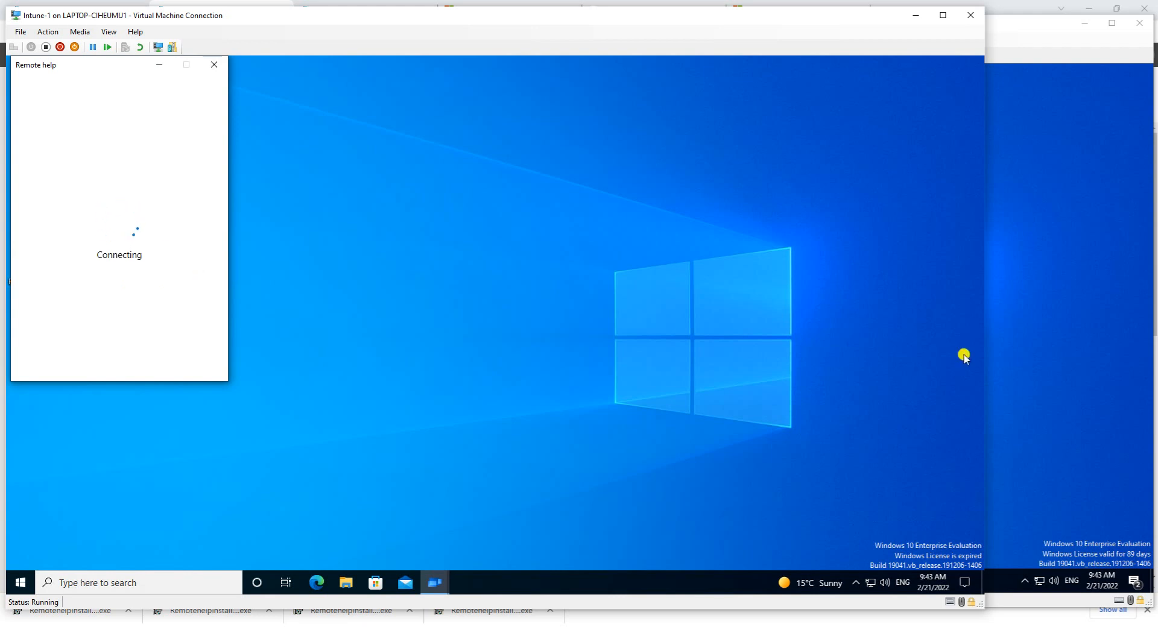
Move the Remote help window to the middle of the Intune-3 desktop.
click(1016, 306)
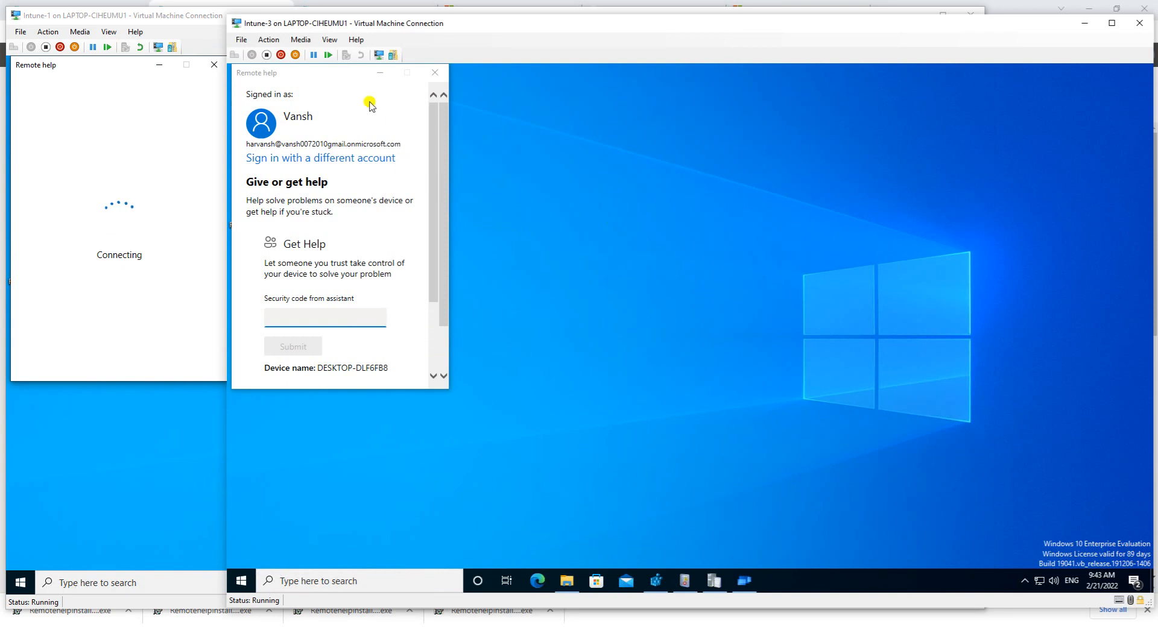
drag(336, 80, 584, 124)
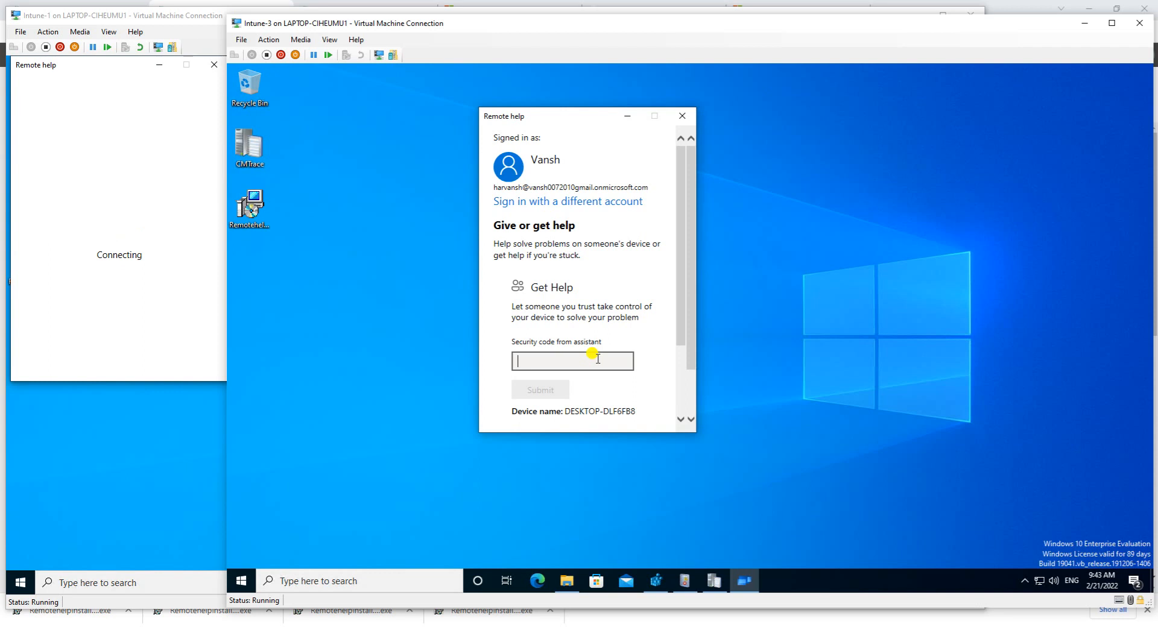
mouse_move(685, 581)
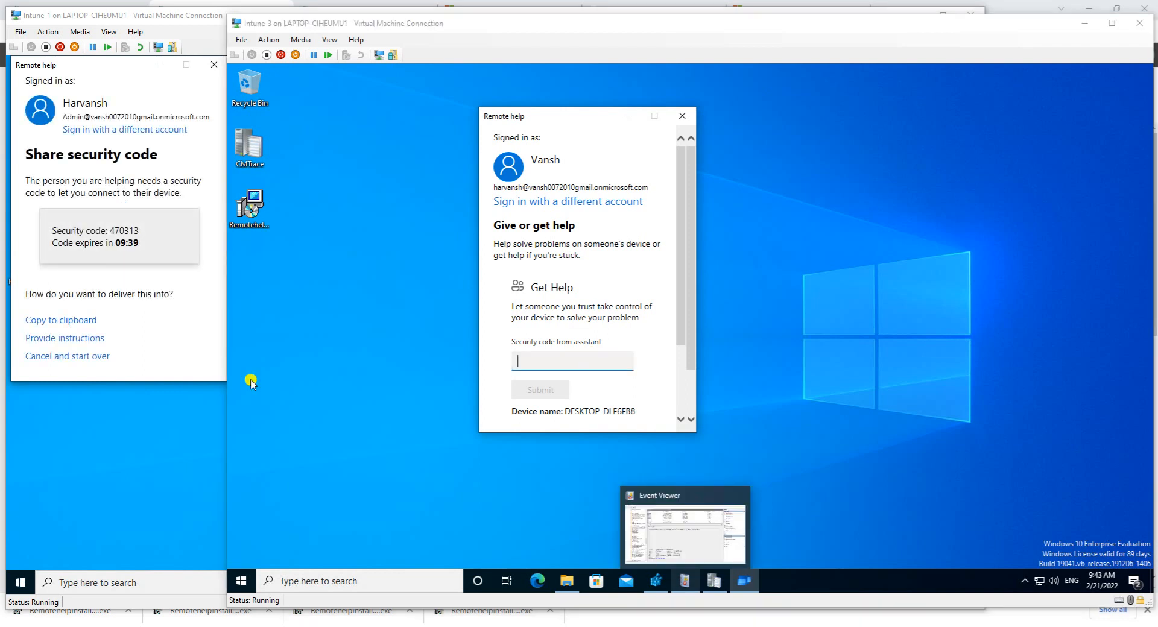
Copy the security code from Remote help on Intune-1 and submit it under Get Help on Intune-3.
double_click(120, 224)
key(ctrl+c)
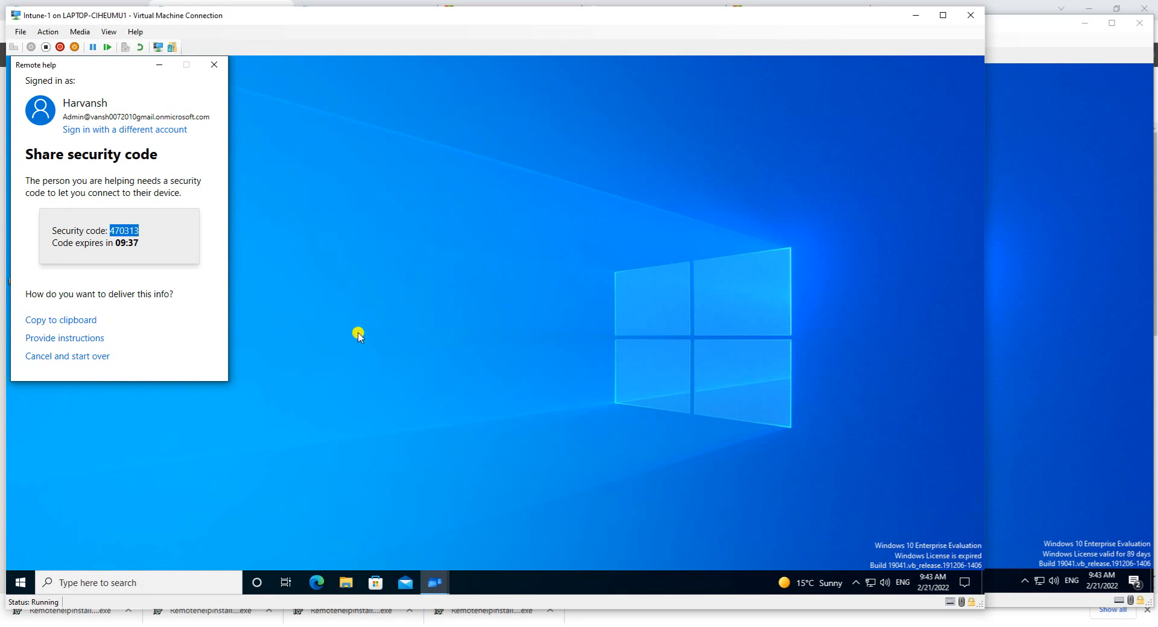
click(1026, 375)
click(552, 361)
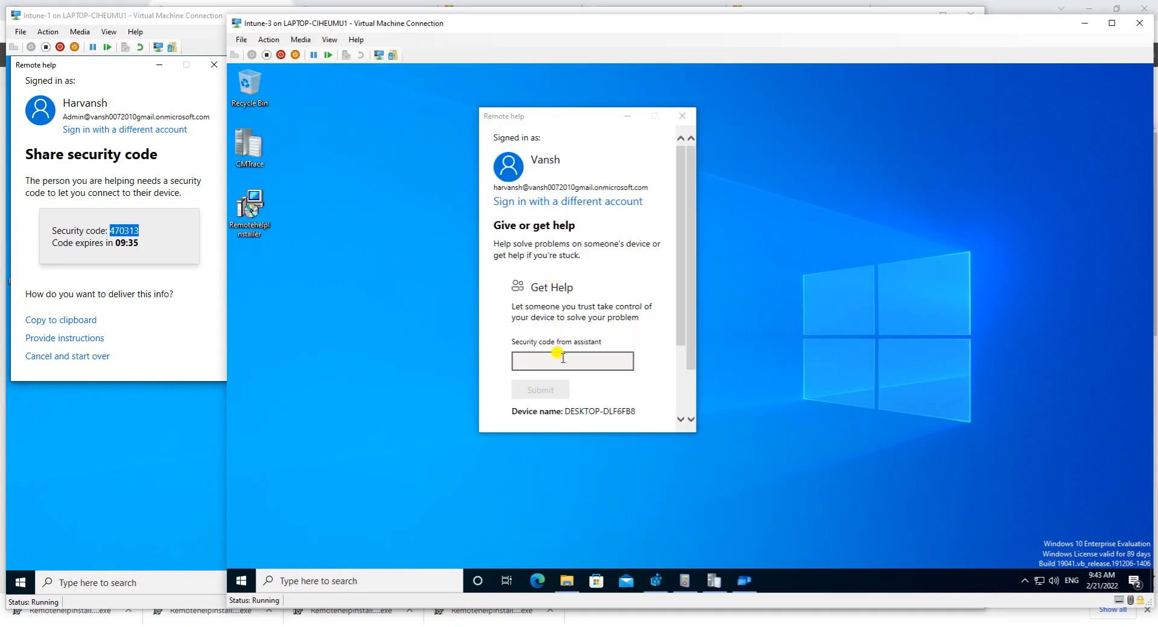
key(ctrl+v)
click(546, 391)
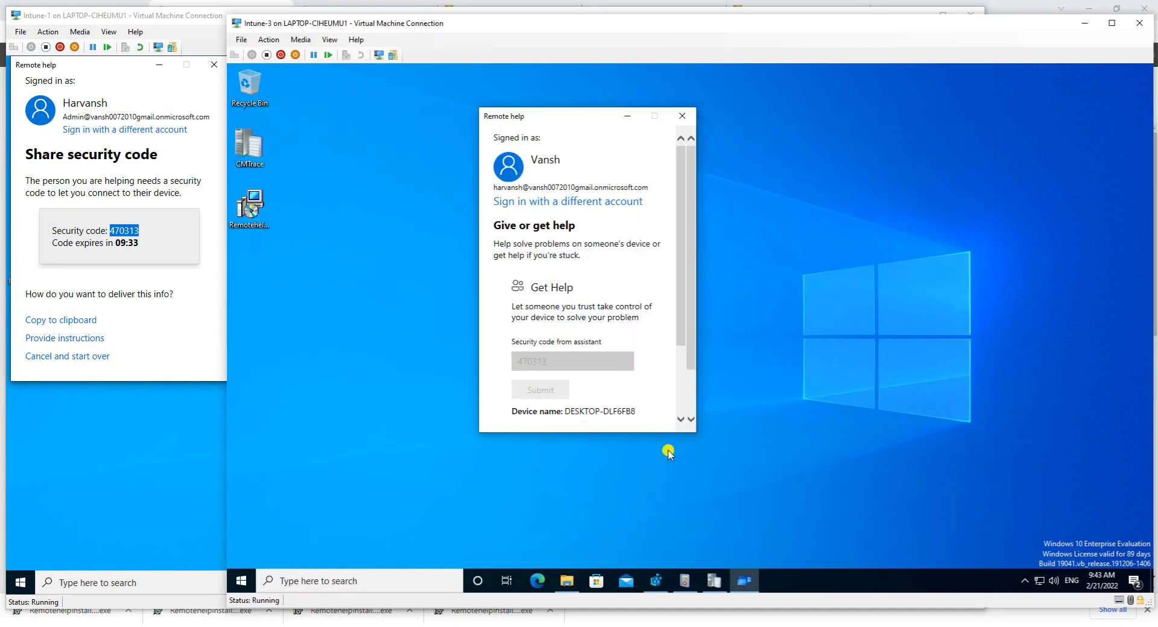
mouse_move(656, 581)
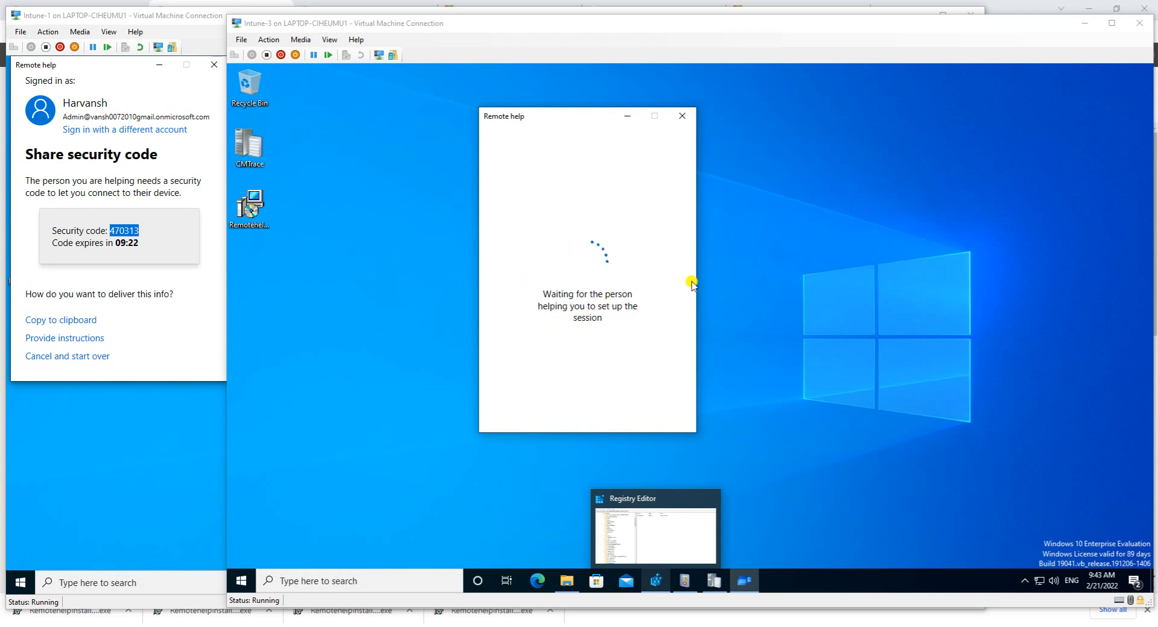
Narrow the Intune-1 window and shift the Intune-3 window aside so both Remote help windows can be watched.
click(164, 369)
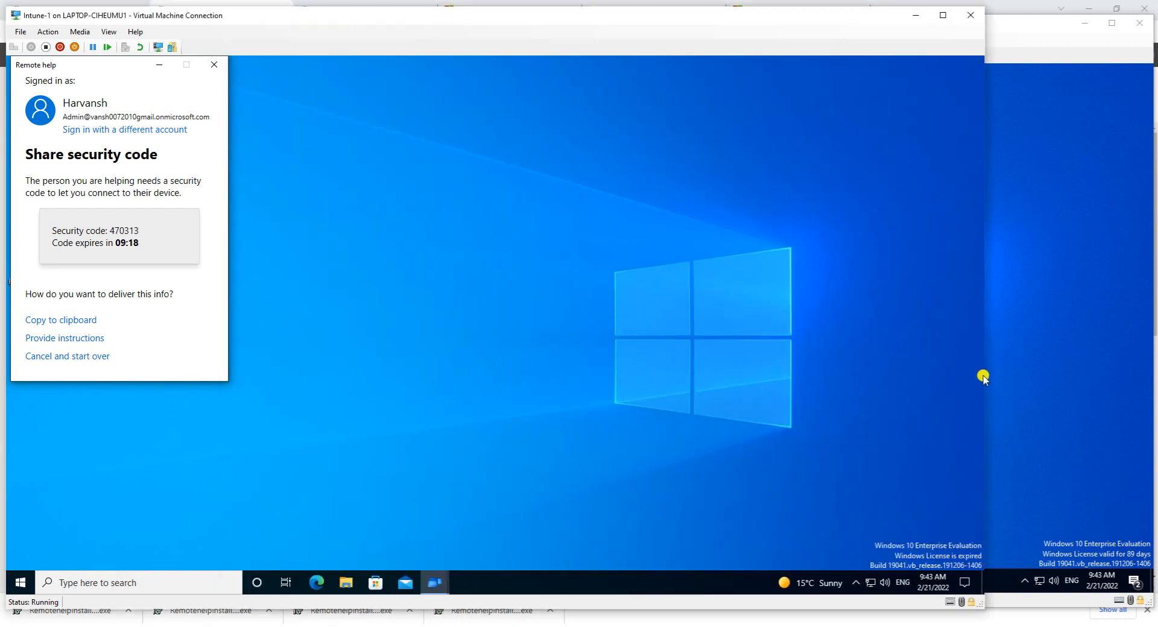
drag(981, 374, 775, 349)
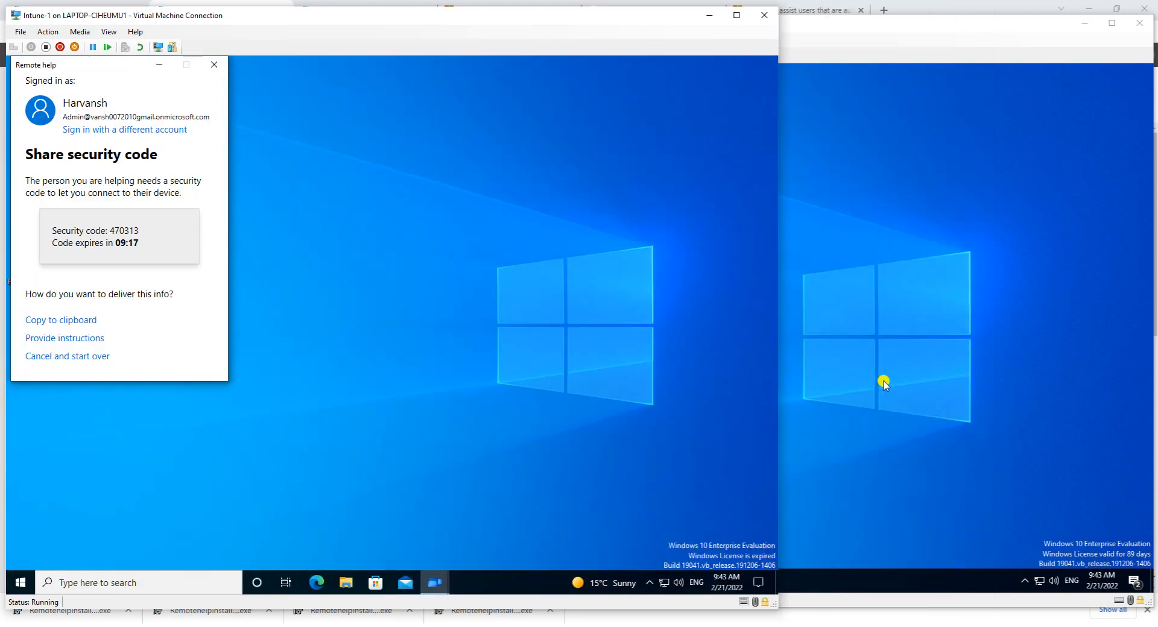
click(882, 382)
drag(576, 27, 713, 29)
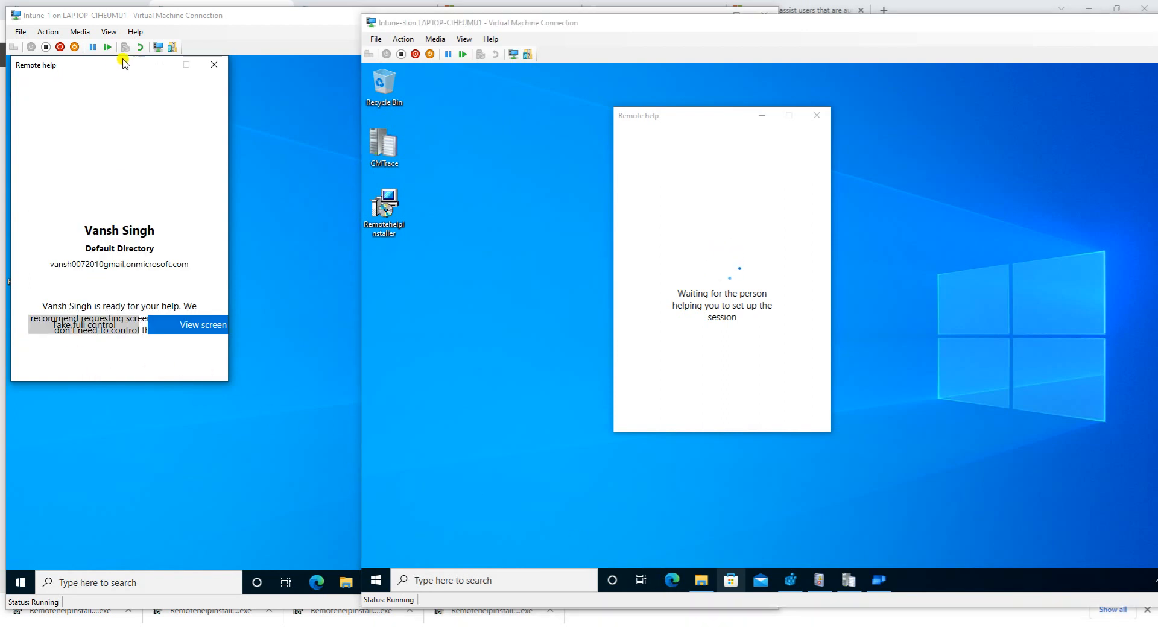
Move the Remote help session prompt to an open area of a widened Intune-1 window and try to take full control.
drag(122, 63, 184, 90)
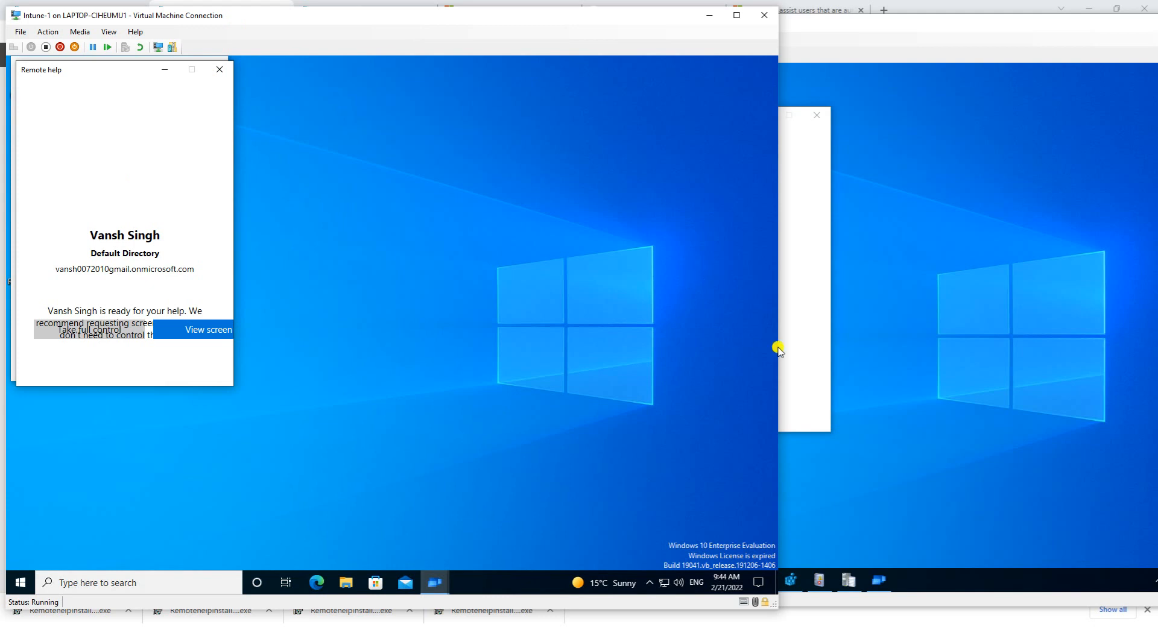
drag(774, 343, 915, 340)
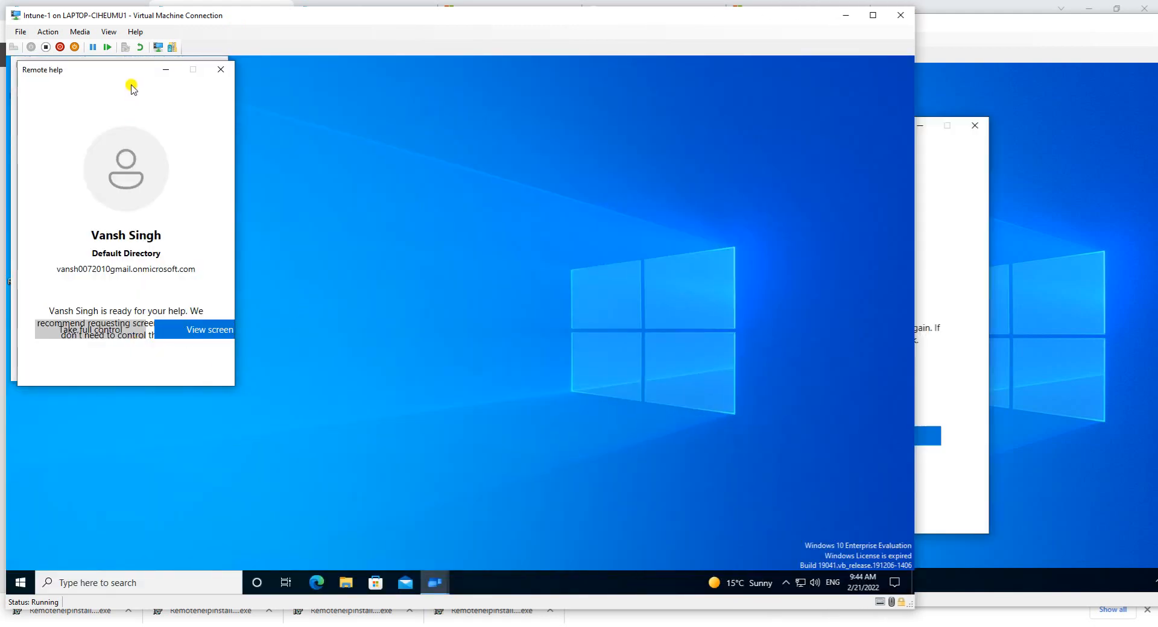
drag(108, 77, 368, 106)
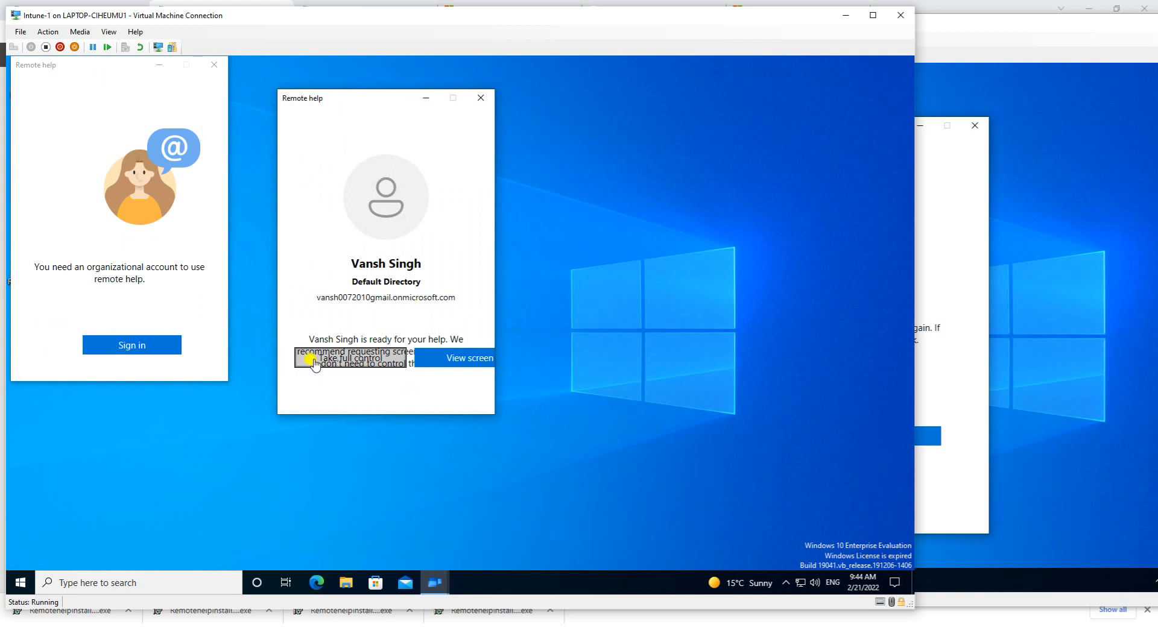
click(344, 360)
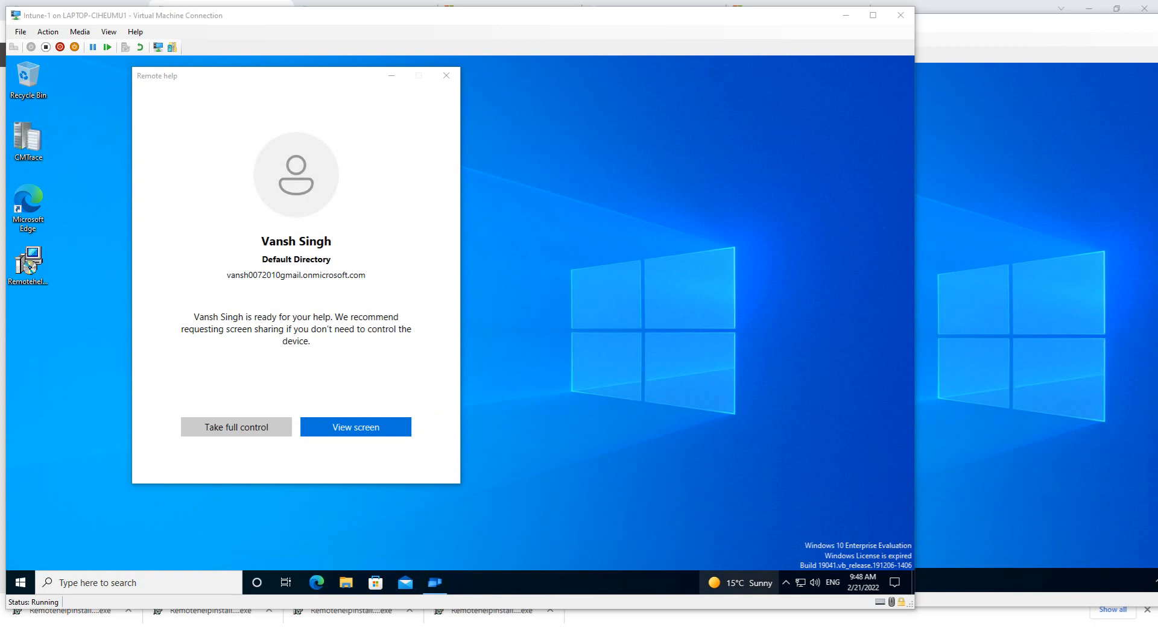
mouse_move(748, 582)
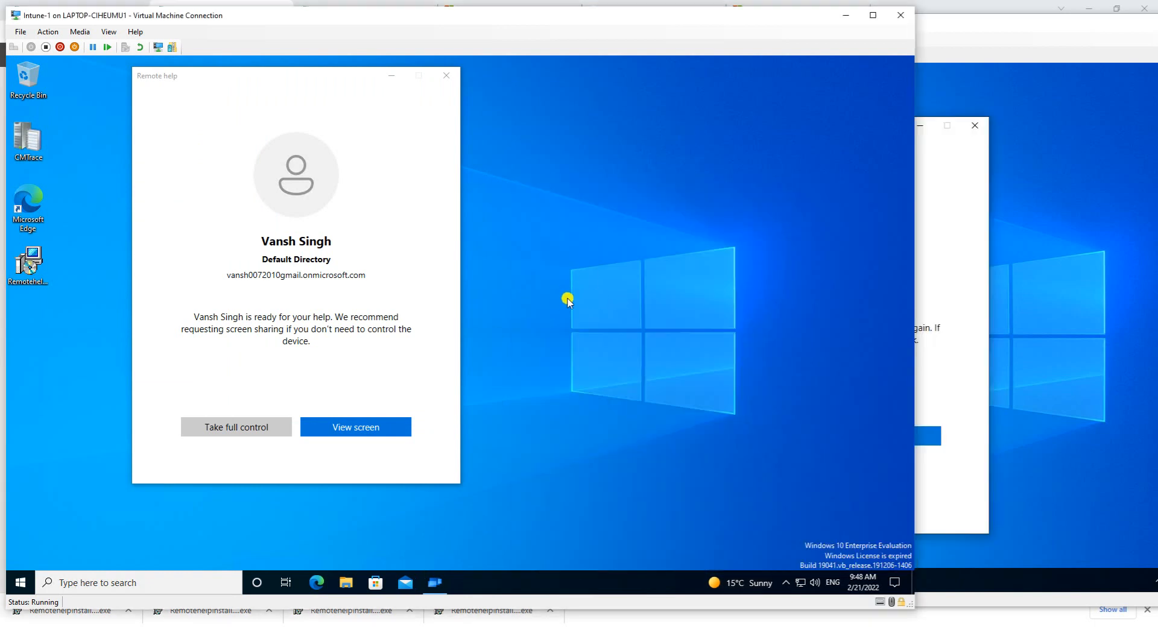
Request full control of the sharer's device from Intune-1 and accept the device compliance warning to continue the session.
click(216, 429)
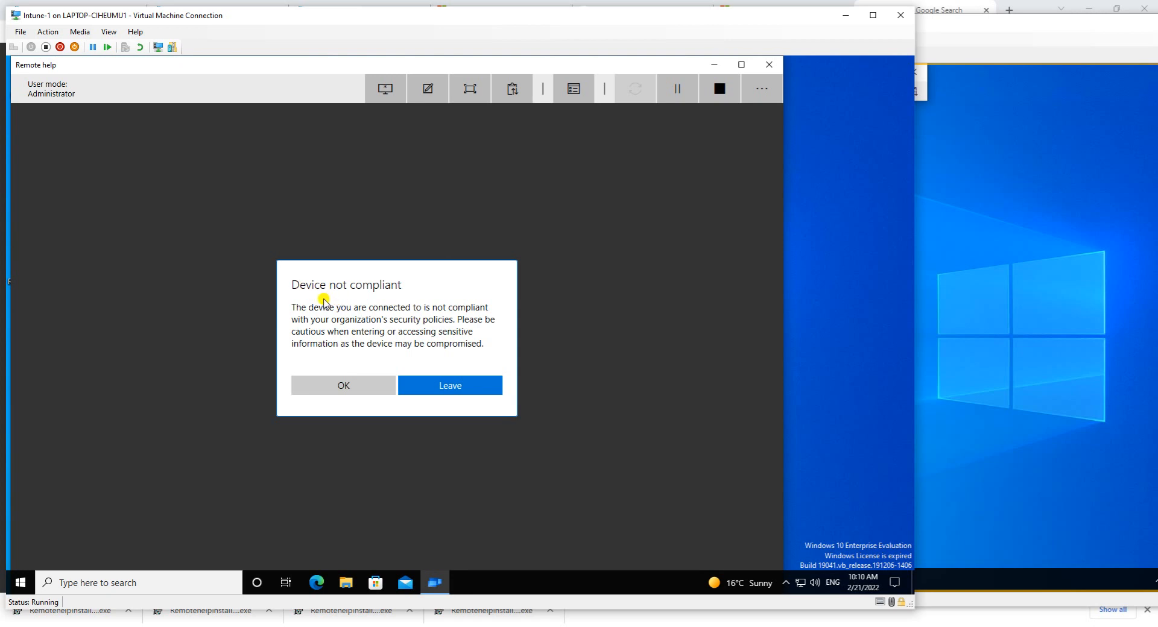
drag(295, 307, 482, 344)
click(405, 323)
click(320, 391)
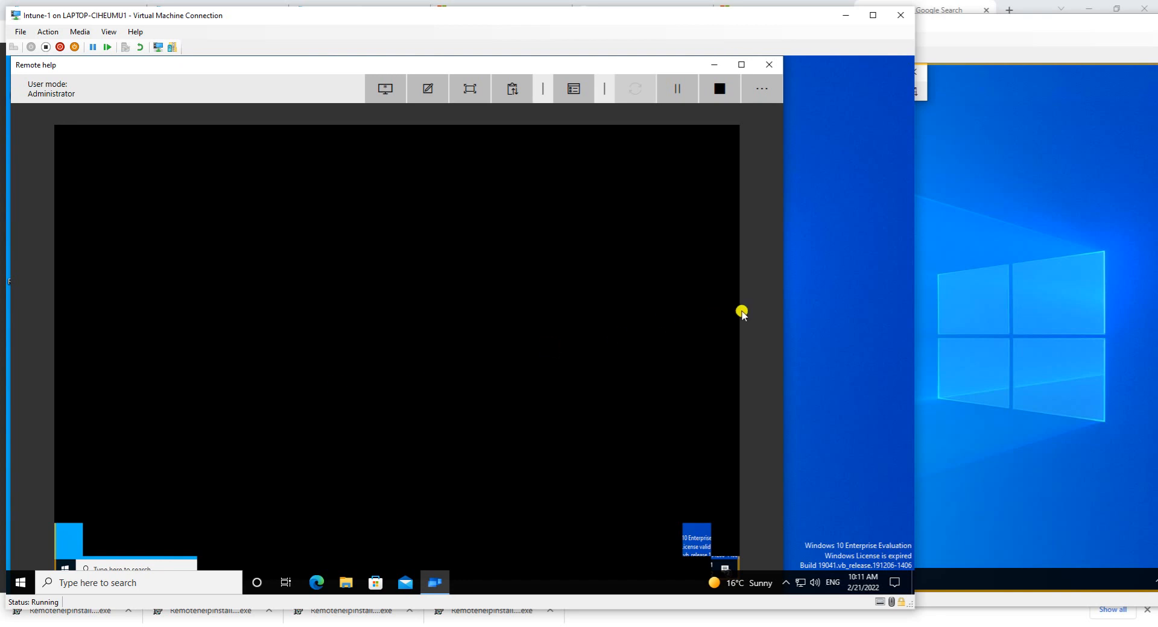
Compare the shared screen in Intune-1's Remote help window with the actual Intune-3 desktop, minimizing and restoring the session window once.
click(993, 325)
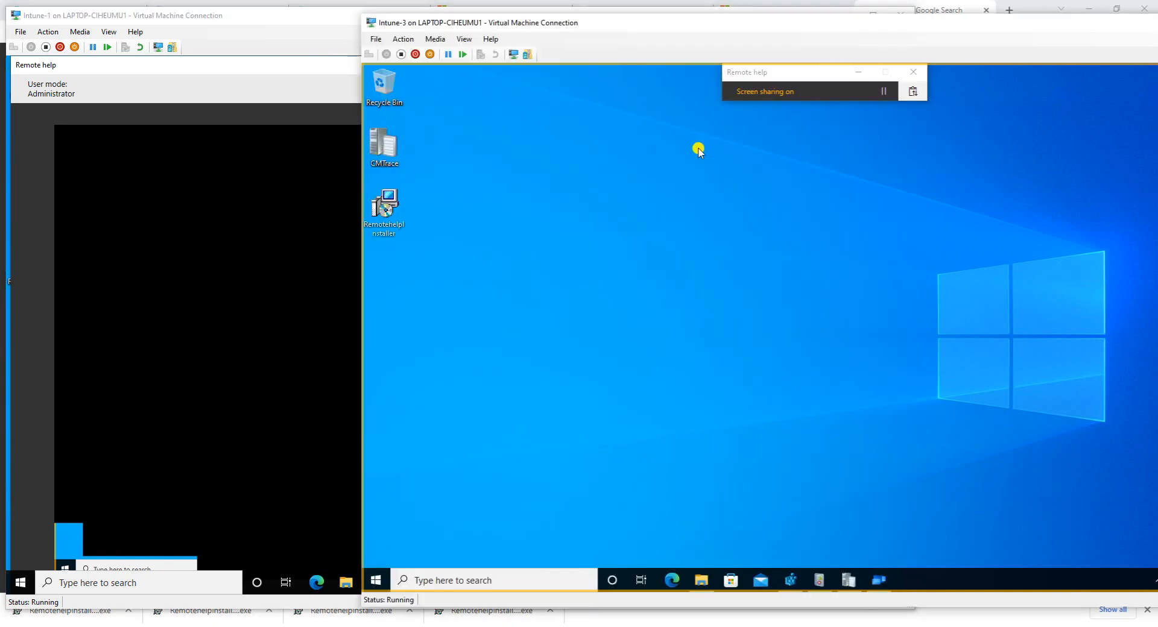
click(202, 197)
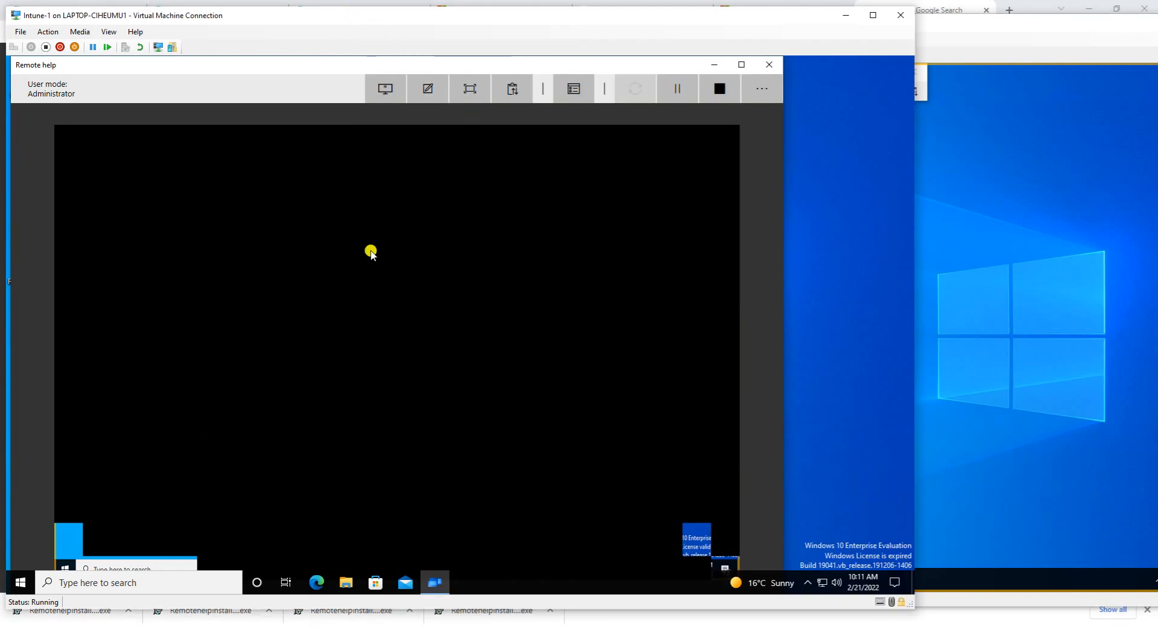
click(714, 65)
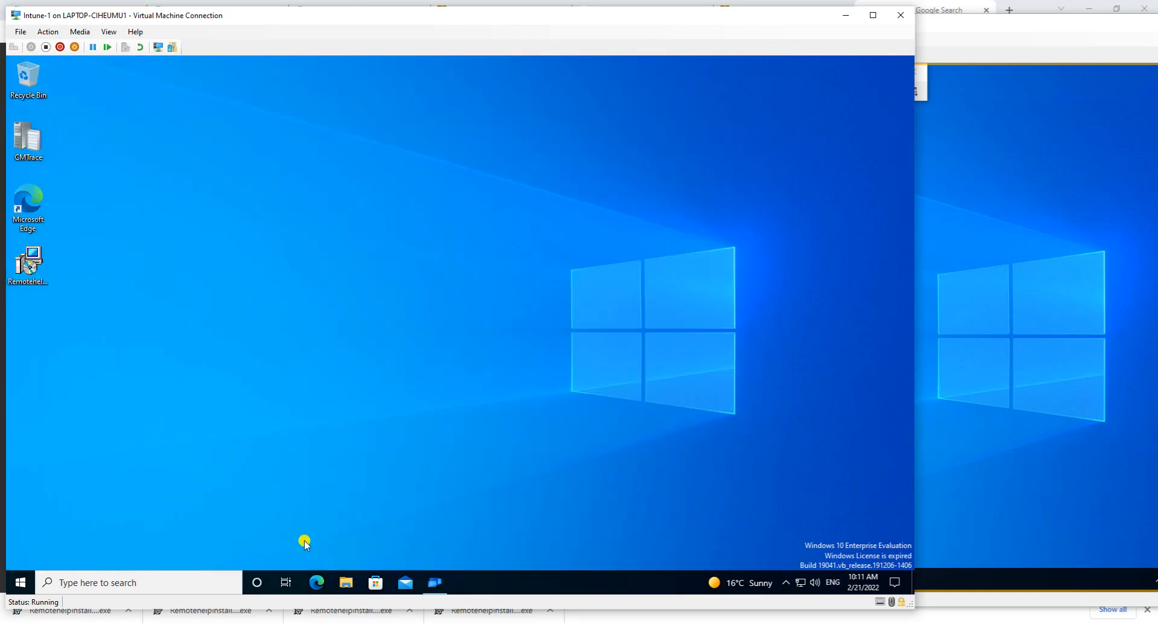
click(431, 585)
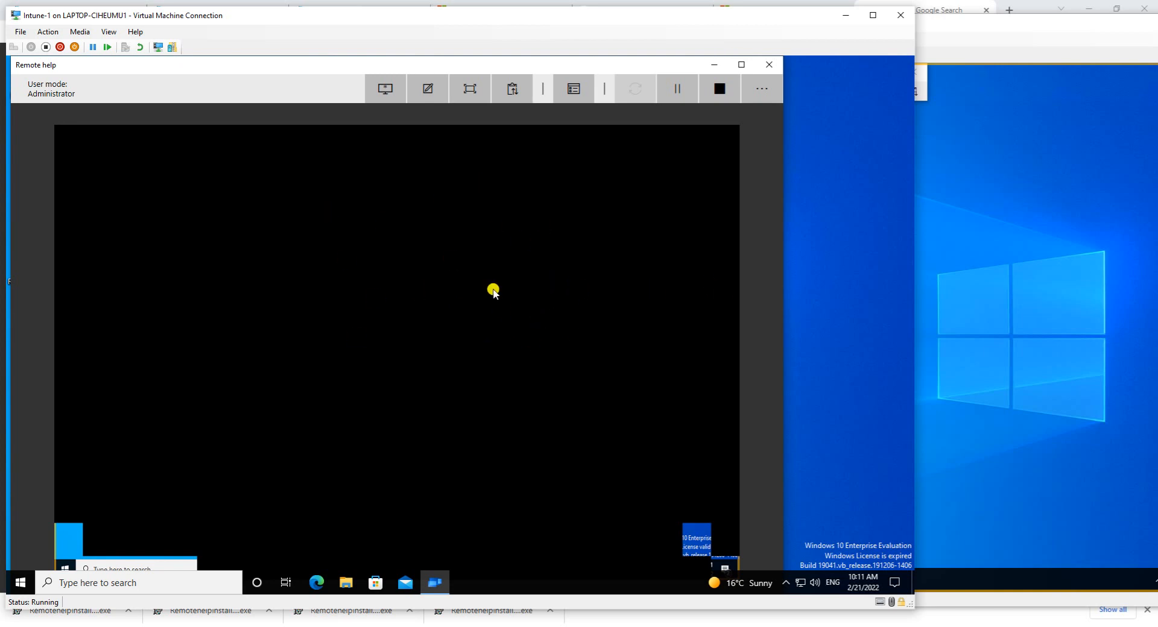
click(1027, 287)
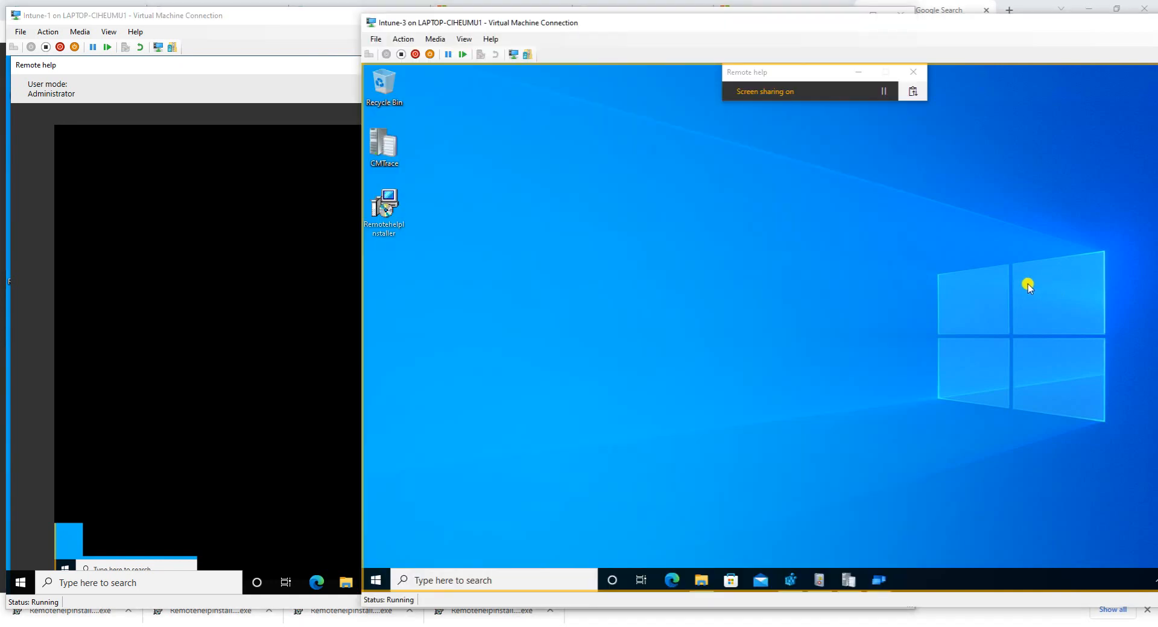
Switch to Chrome, close the speed test tab and find the Network considerations section in the Microsoft remote help article.
click(535, 573)
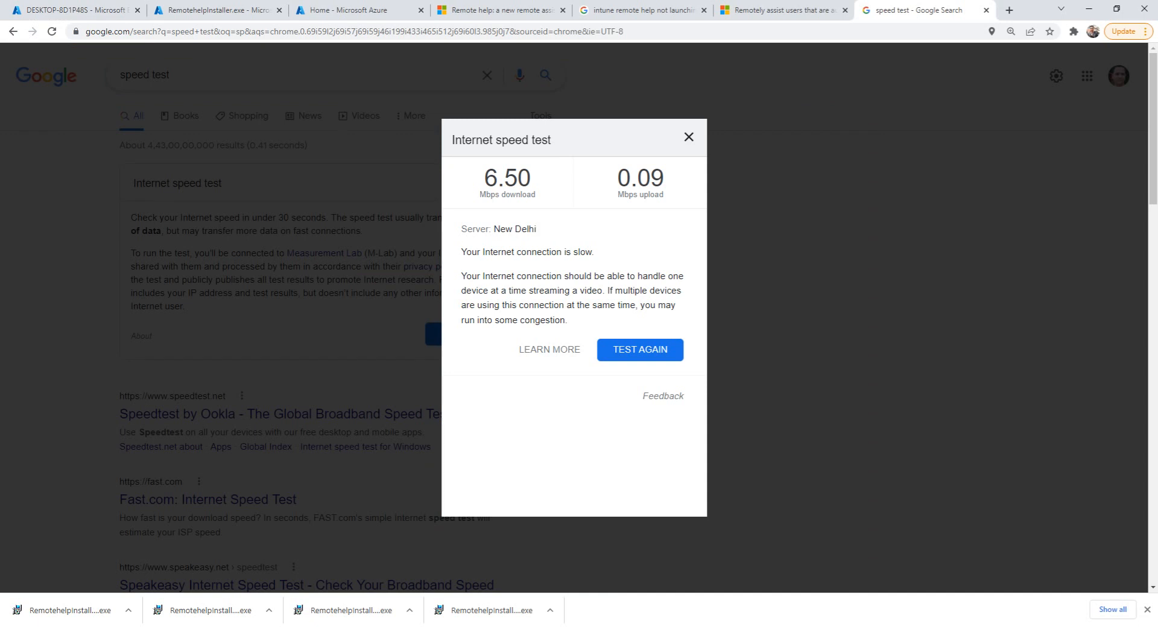
click(987, 10)
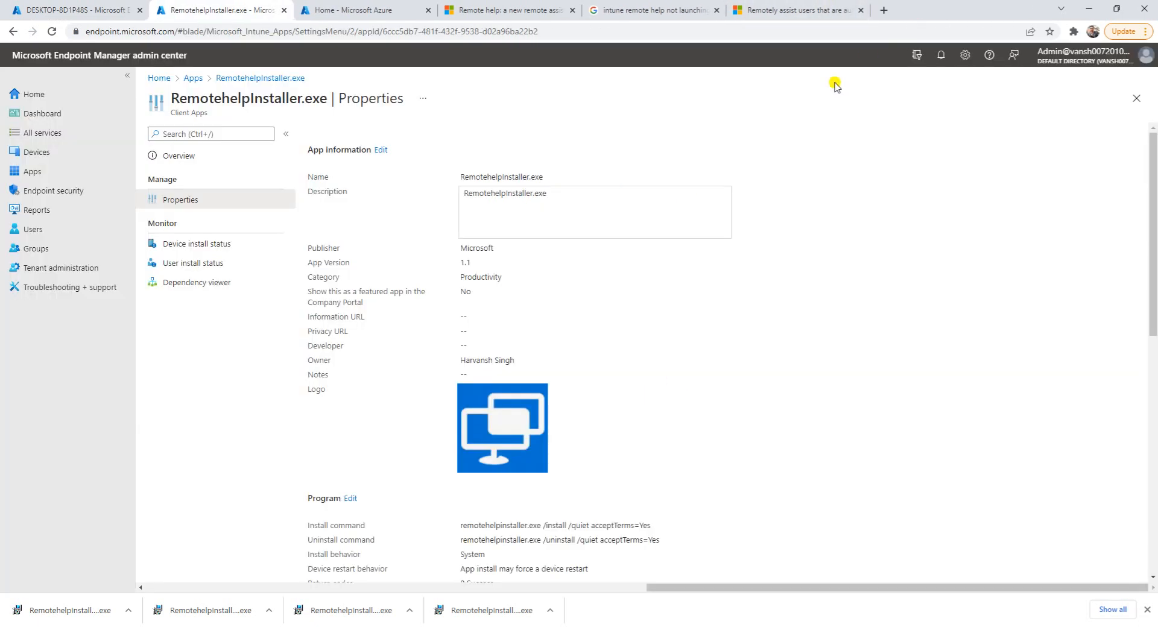
click(797, 10)
scroll(555, 368, down, 10)
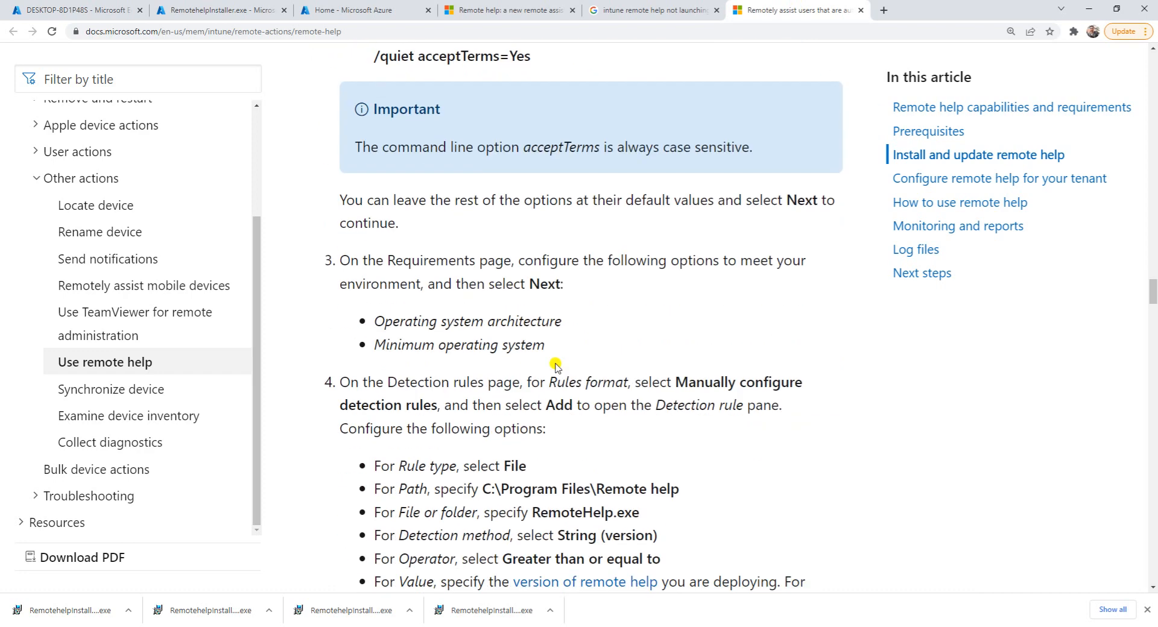
scroll(555, 365, down, 15)
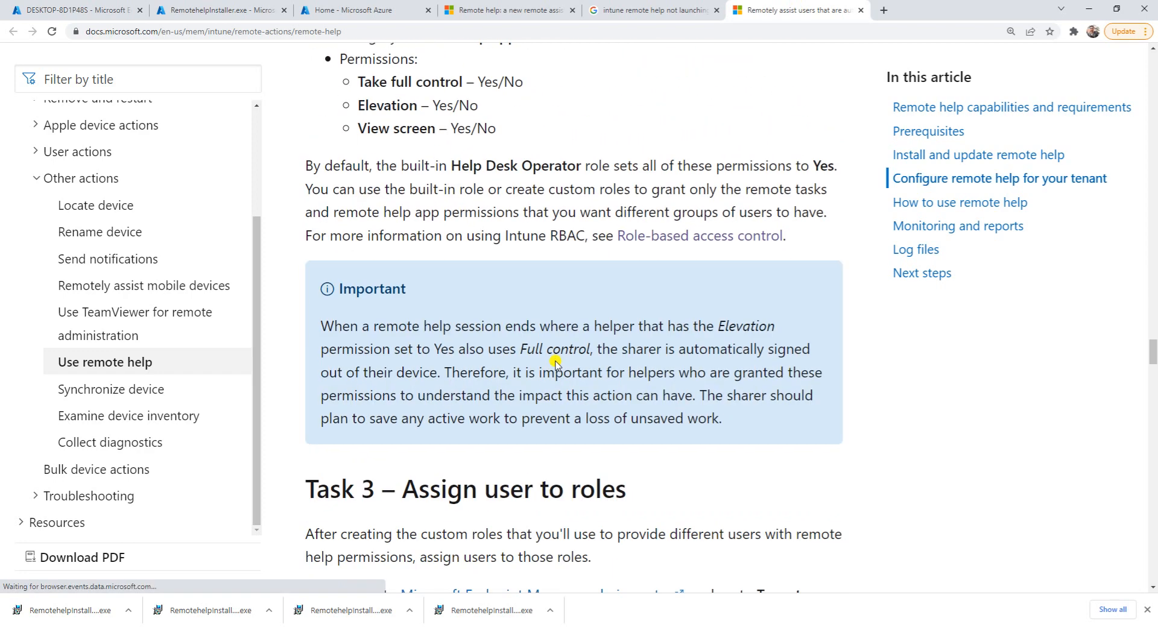
scroll(555, 362, down, 5)
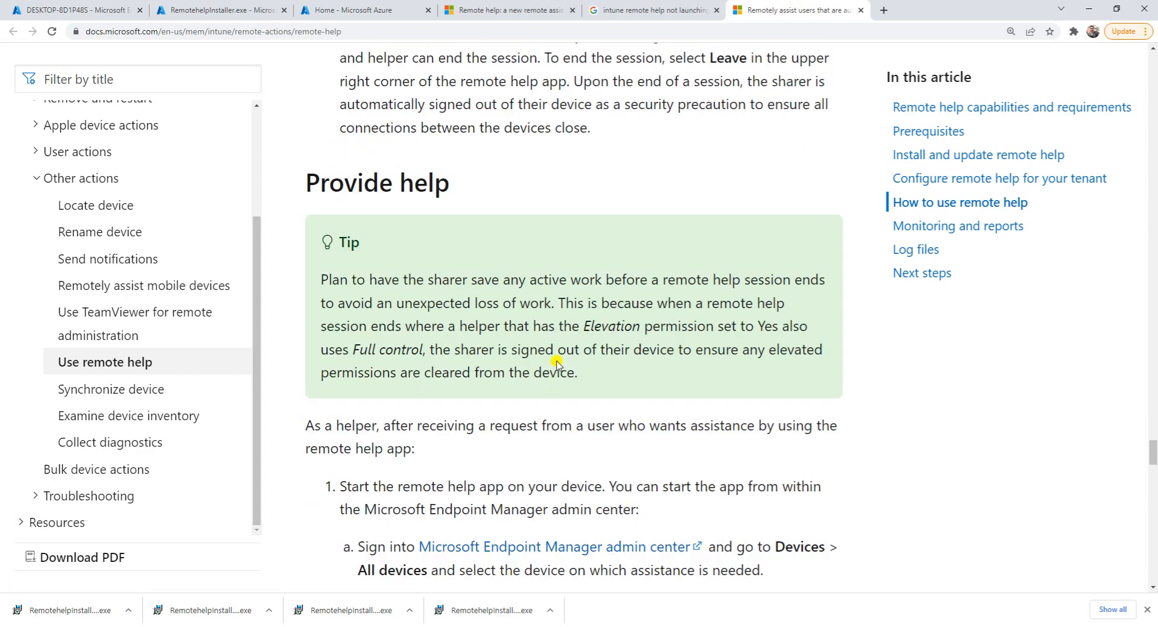
drag(1152, 438, 1152, 98)
scroll(513, 450, down, 20)
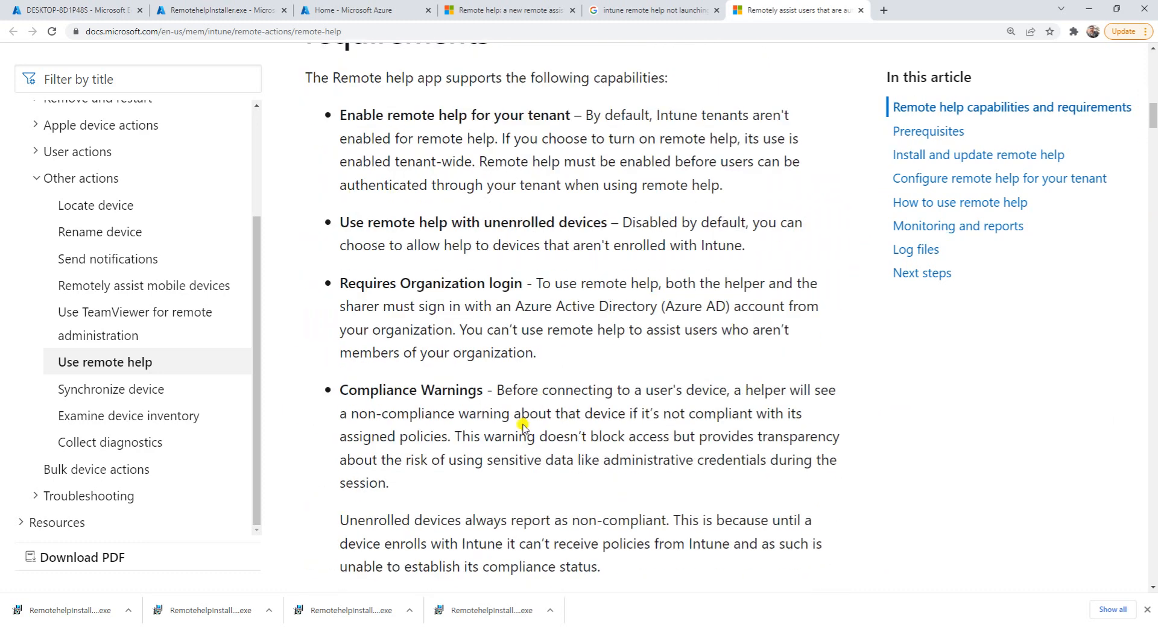
scroll(512, 452, up, 4)
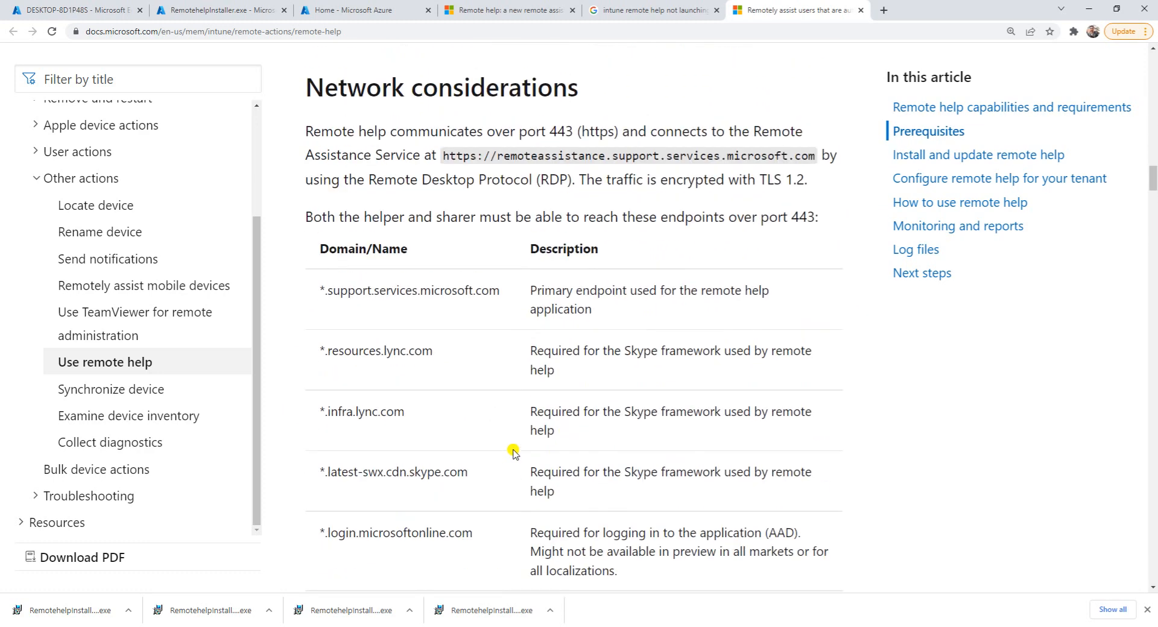
Review the port 443 endpoint requirements for helper and sharer, along with the Data and privacy section below them.
drag(301, 129, 672, 530)
click(468, 381)
drag(806, 215, 304, 208)
click(295, 222)
drag(305, 217, 821, 219)
scroll(468, 359, down, 8)
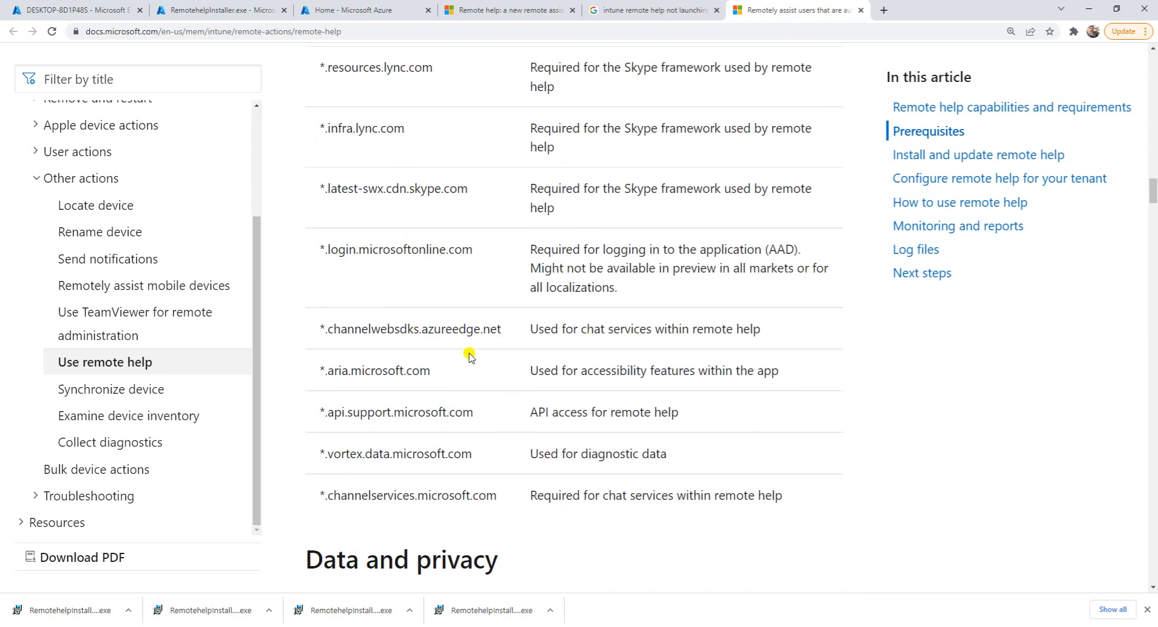
scroll(530, 355, down, 4)
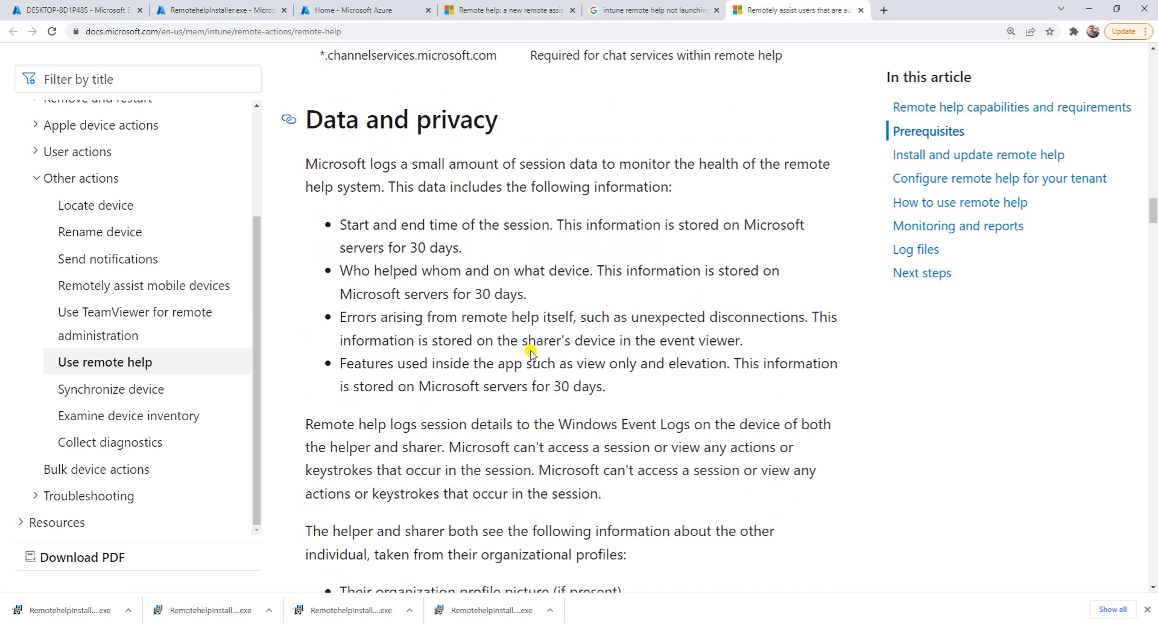
scroll(313, 168, up, 10)
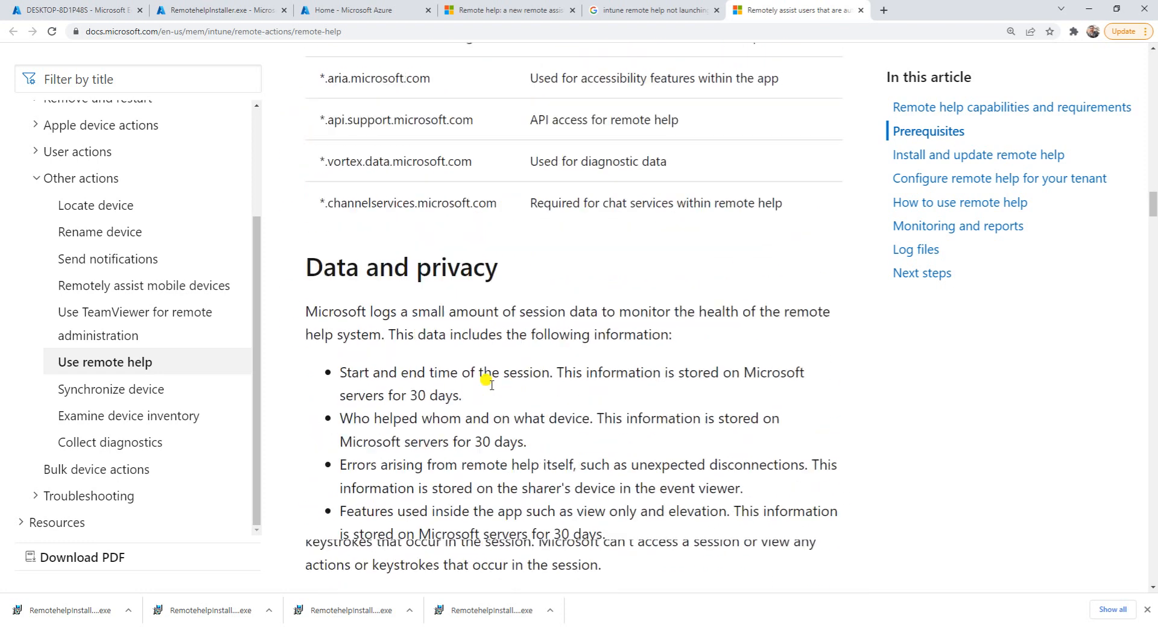
drag(820, 97, 301, 97)
click(696, 373)
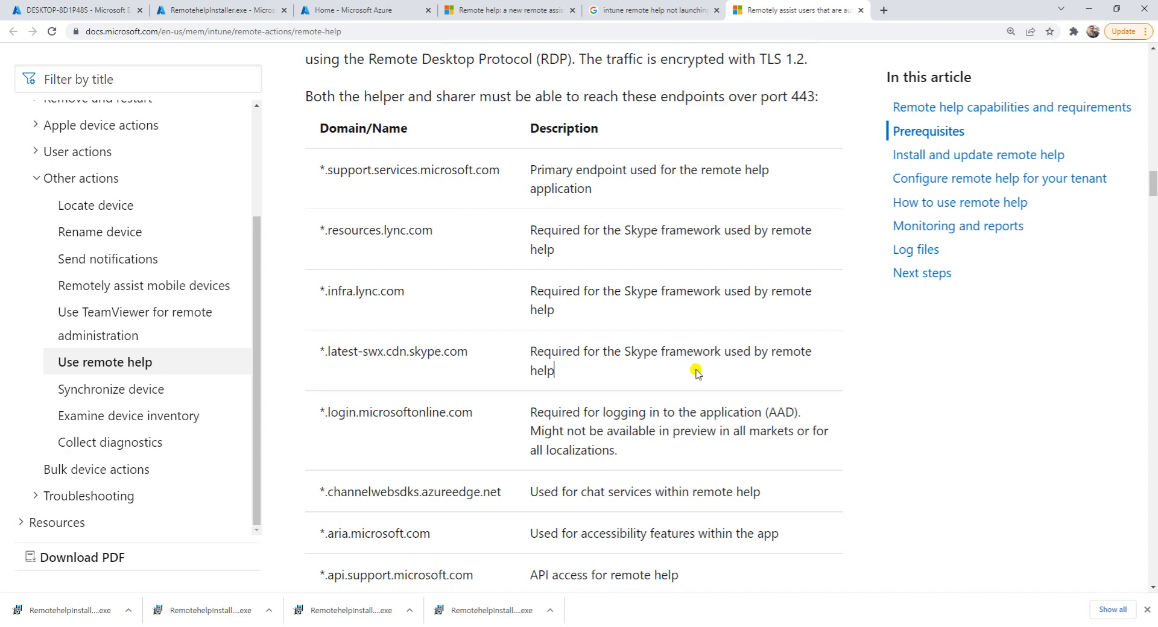
Highlight the full table of required endpoint domains and descriptions to review it, and clear the selection.
drag(319, 165, 799, 464)
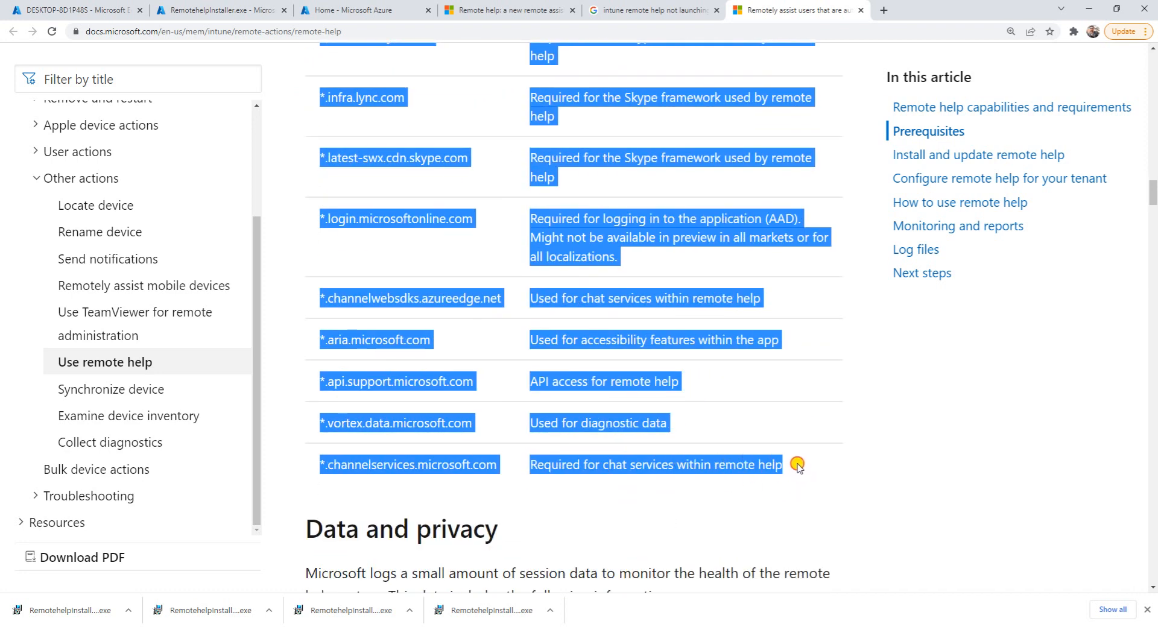
click(726, 379)
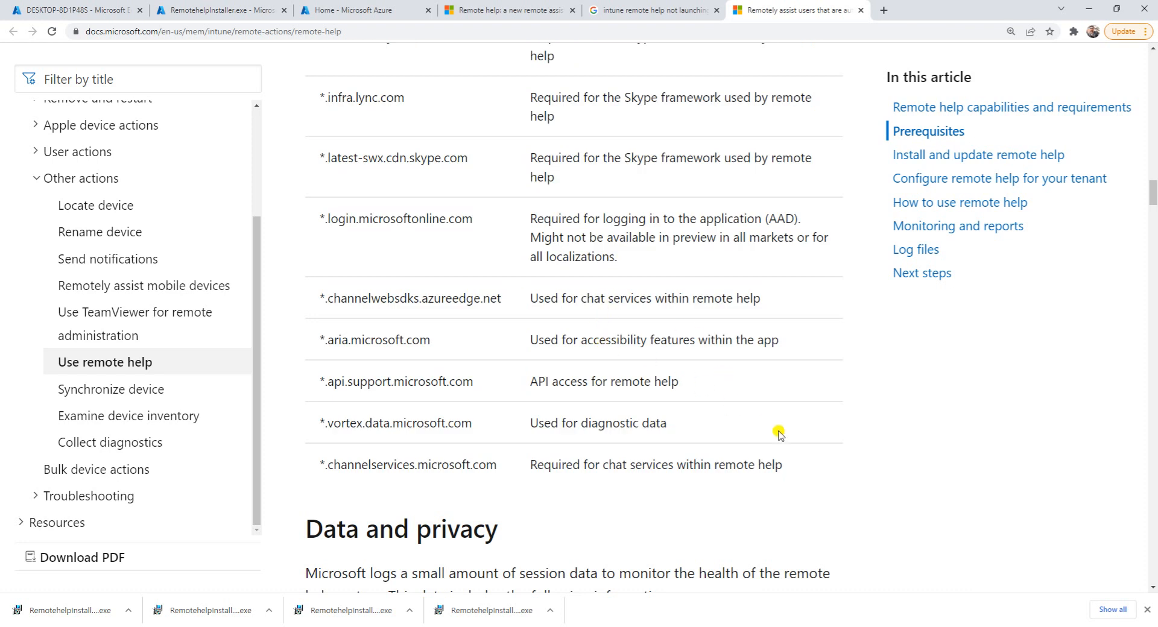
drag(801, 478, 315, 121)
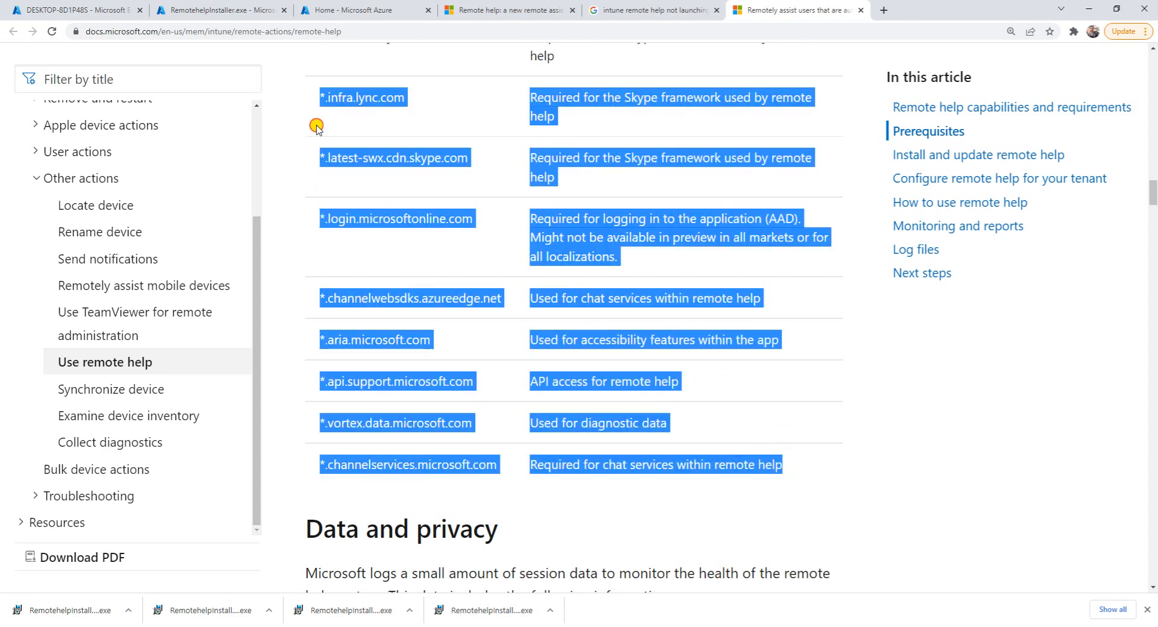
scroll(393, 280, up, 4)
click(389, 275)
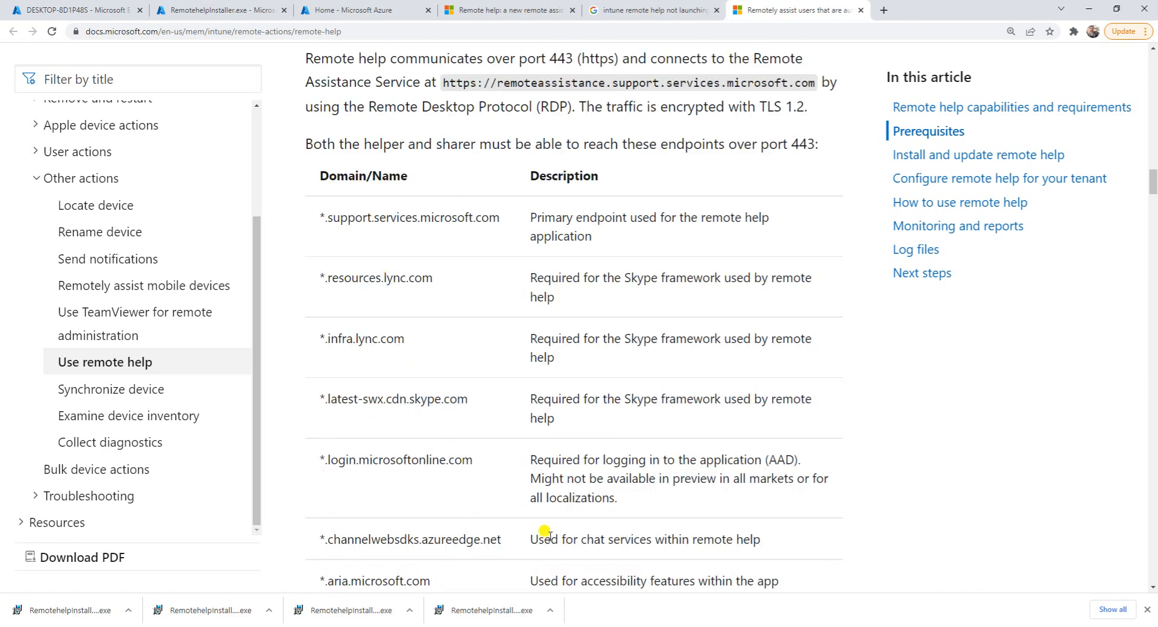
Switch to the Intune-1 virtual machine, move Remote help clear of the desktop icons and try the shared desktop's Start menu.
mouse_move(463, 626)
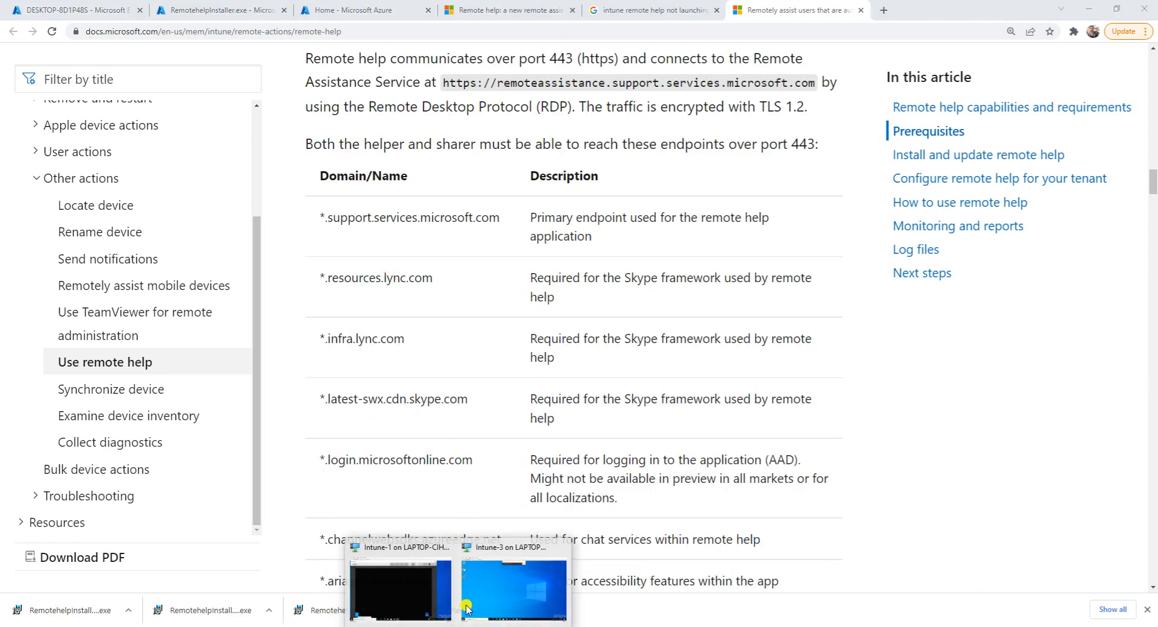
click(422, 580)
drag(240, 66, 313, 66)
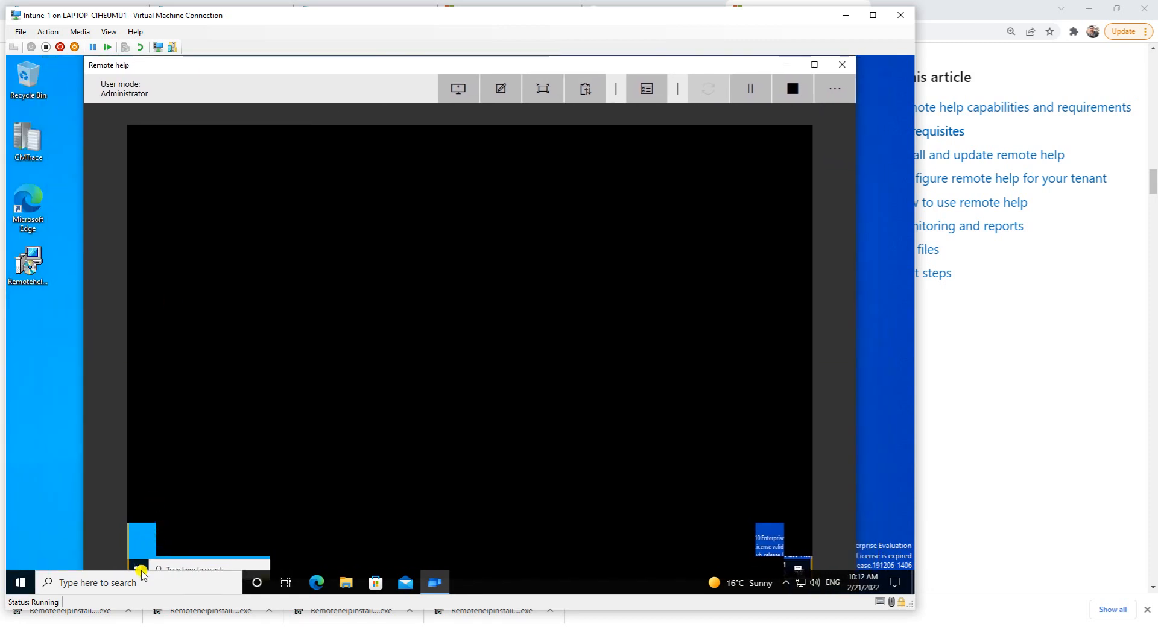
click(142, 572)
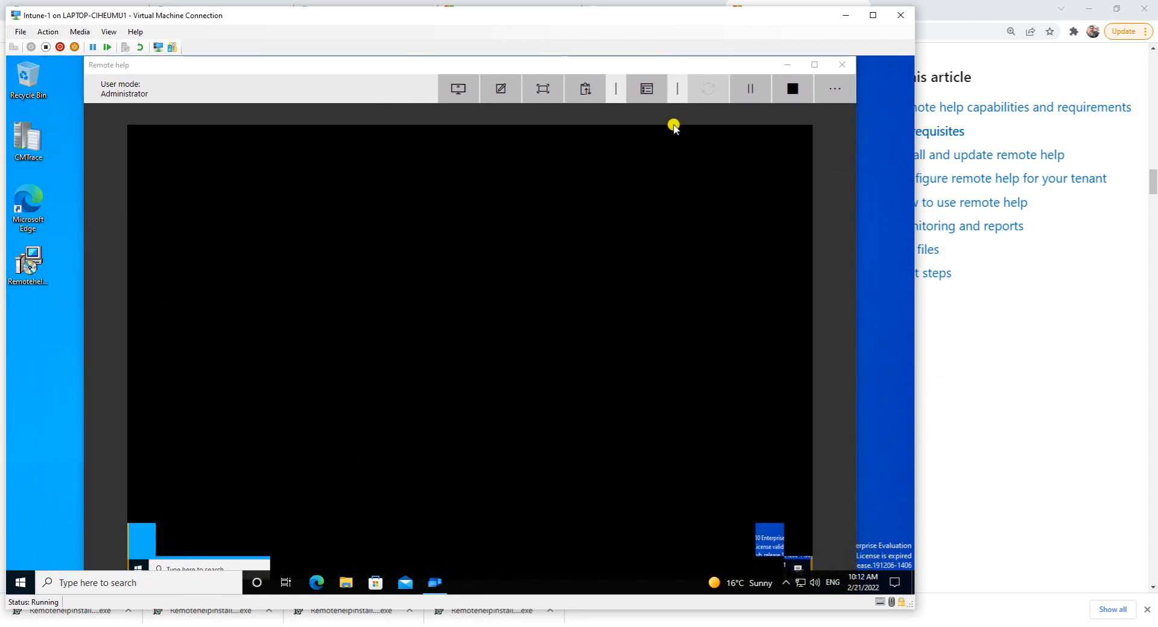
Shift the Intune-1 connection window slightly aside and compare its Remote help view with the Intune-3 desktop.
drag(634, 16, 592, 11)
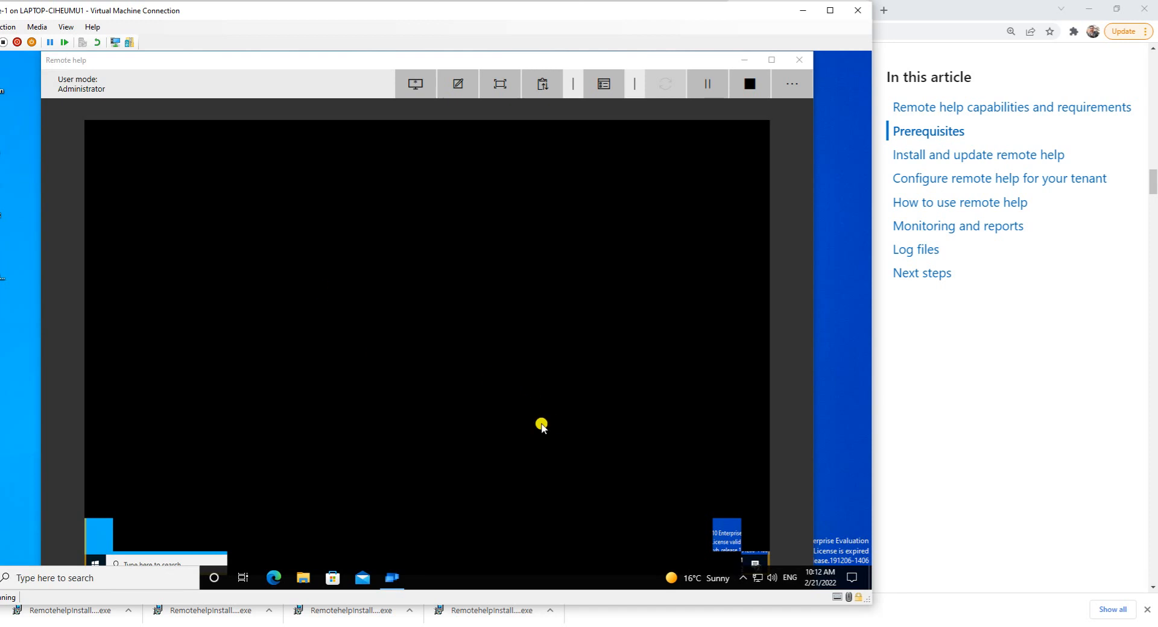
mouse_move(435, 624)
click(534, 598)
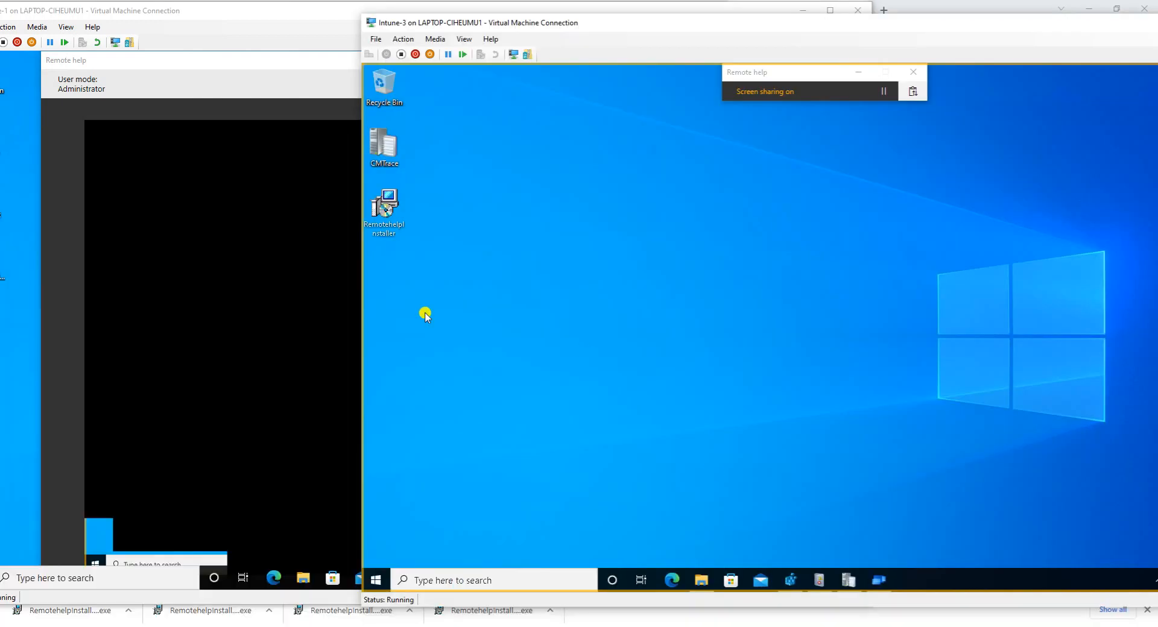
click(158, 342)
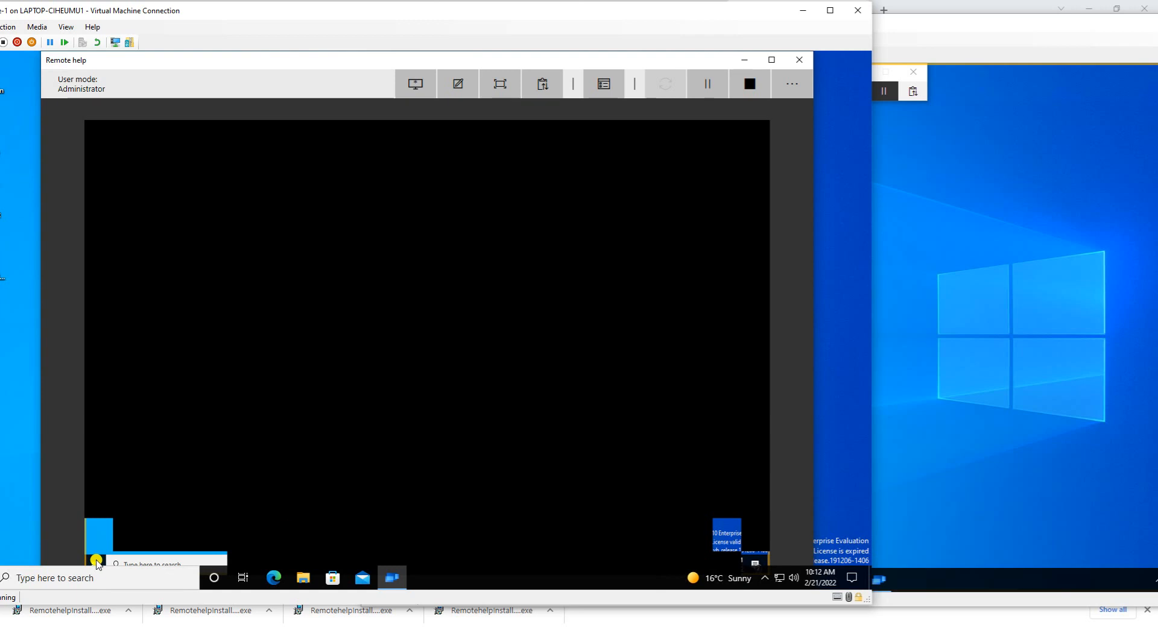
click(1004, 473)
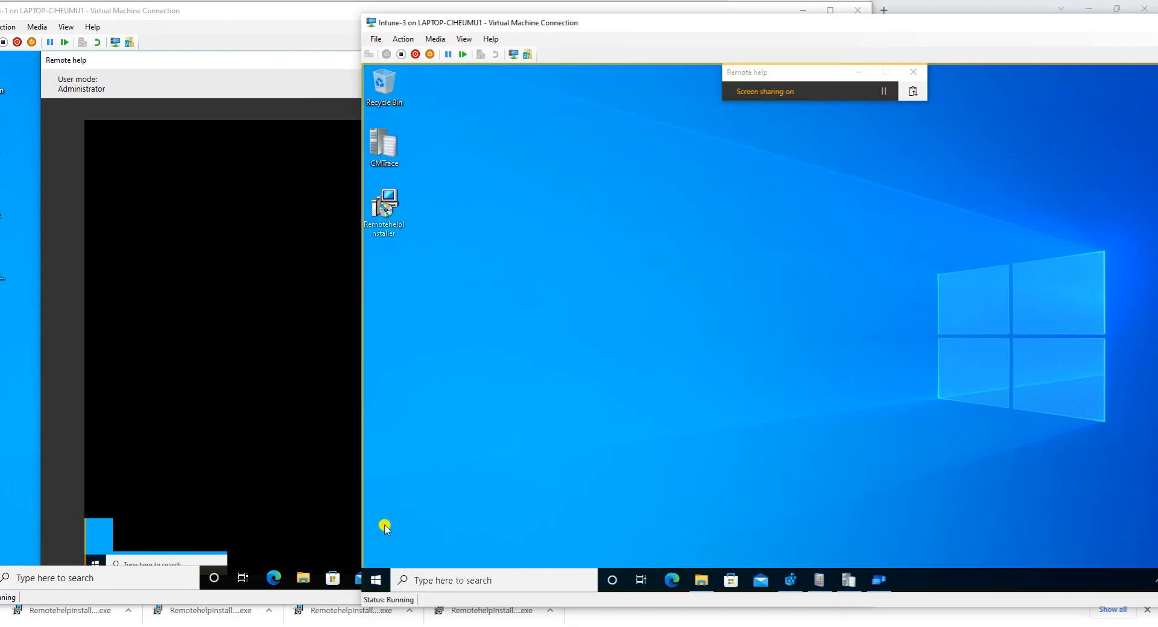
Try the shared desktop's Start menu again from Intune-1, and open and close File Explorer there.
click(100, 564)
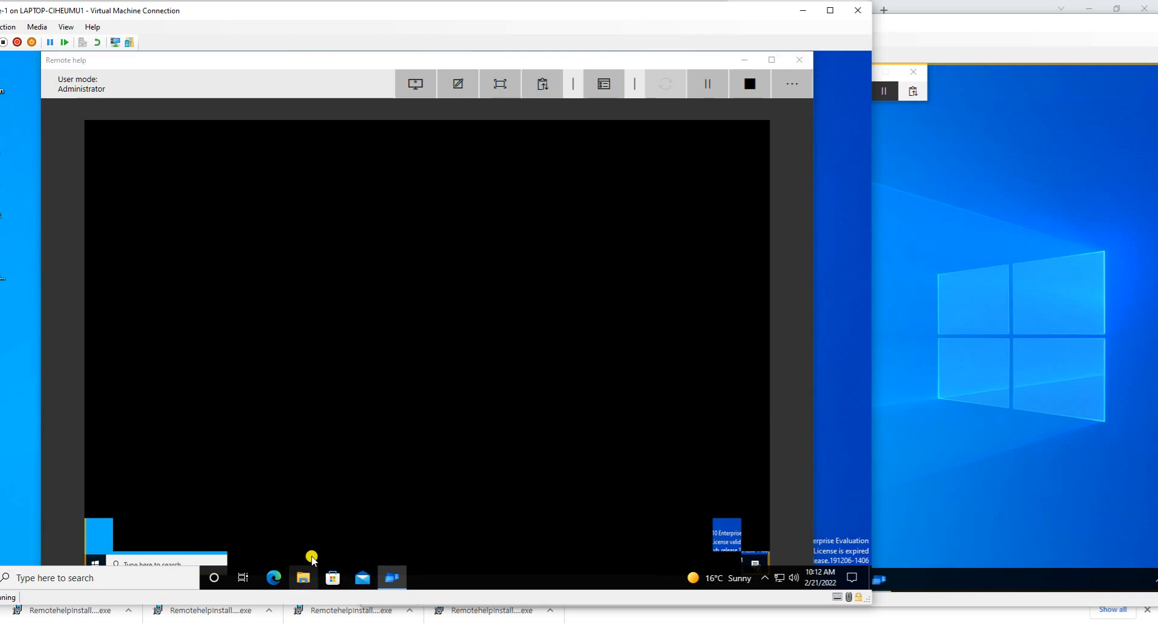
click(303, 578)
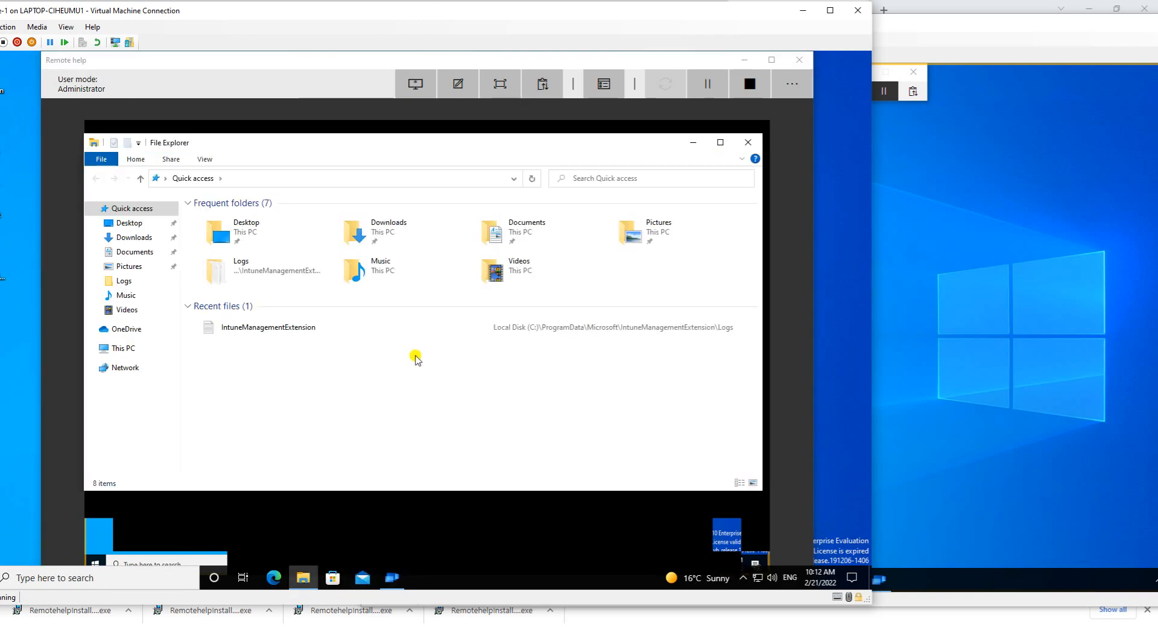
click(748, 143)
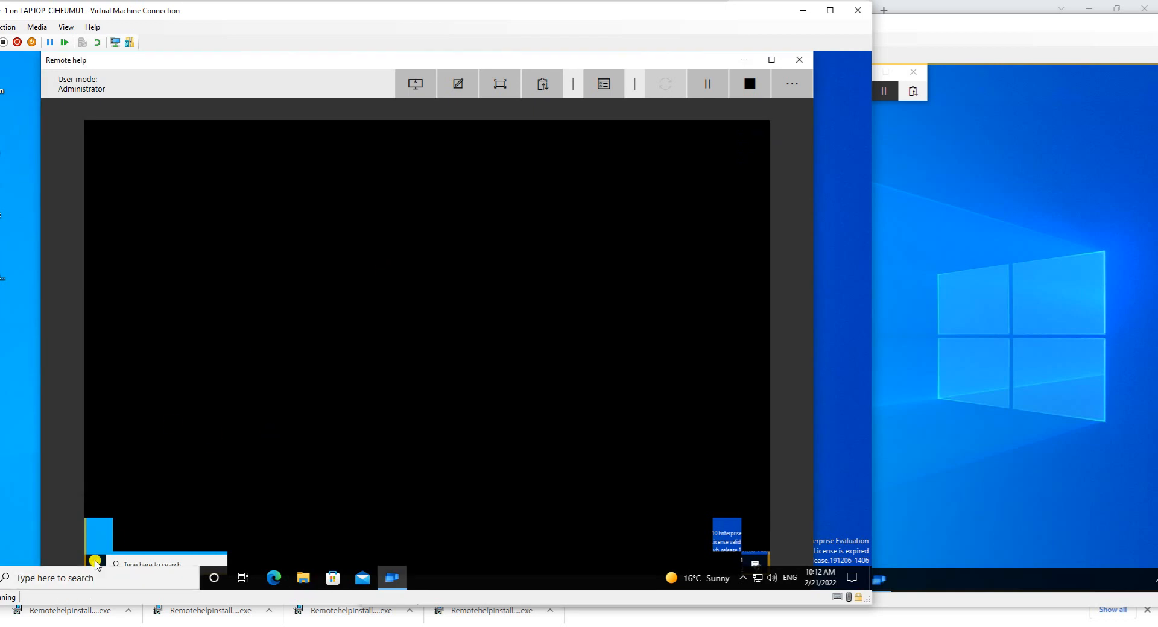
Move the Intune-3 connection window farther aside and narrow the Intune-1 window so the two desktops no longer overlap.
click(959, 419)
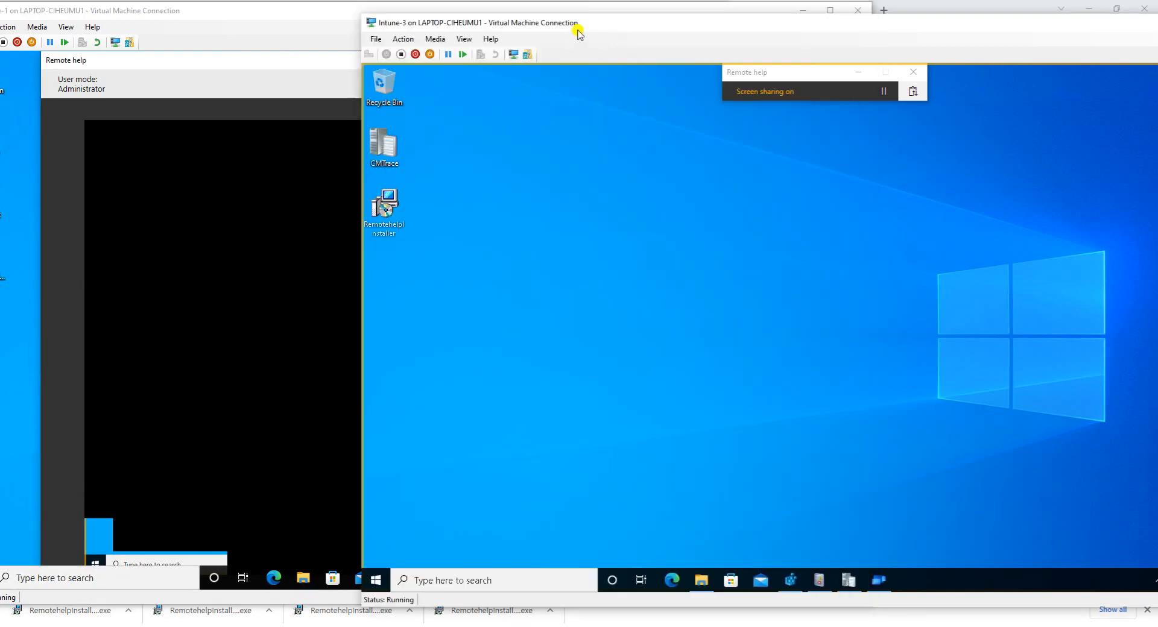
drag(577, 33, 1086, 33)
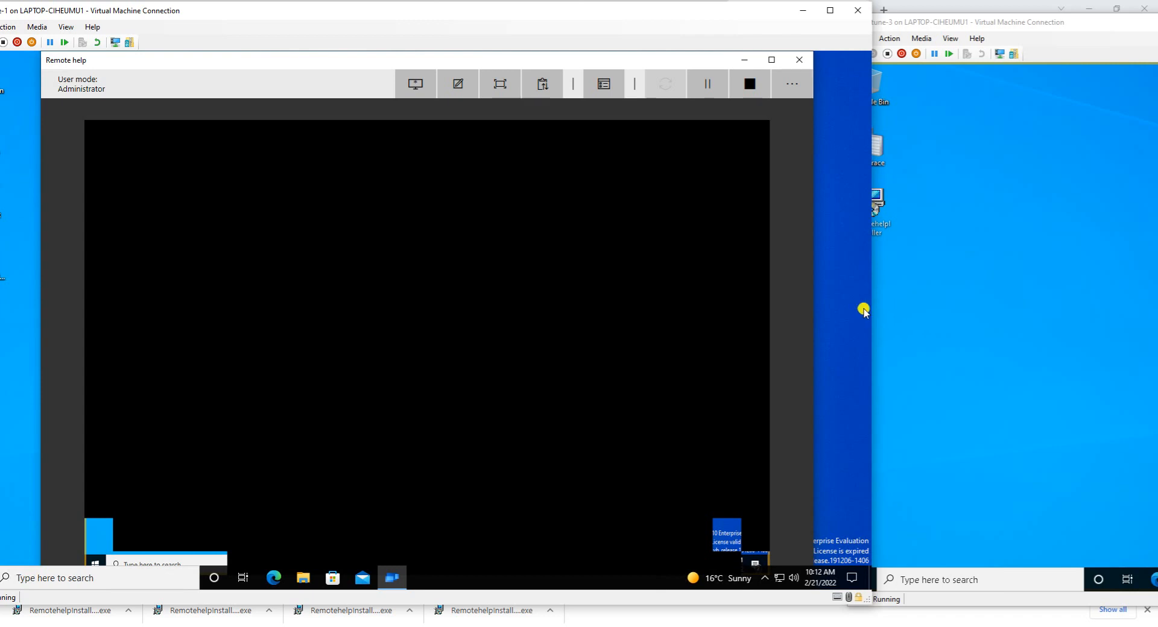
drag(866, 311, 704, 315)
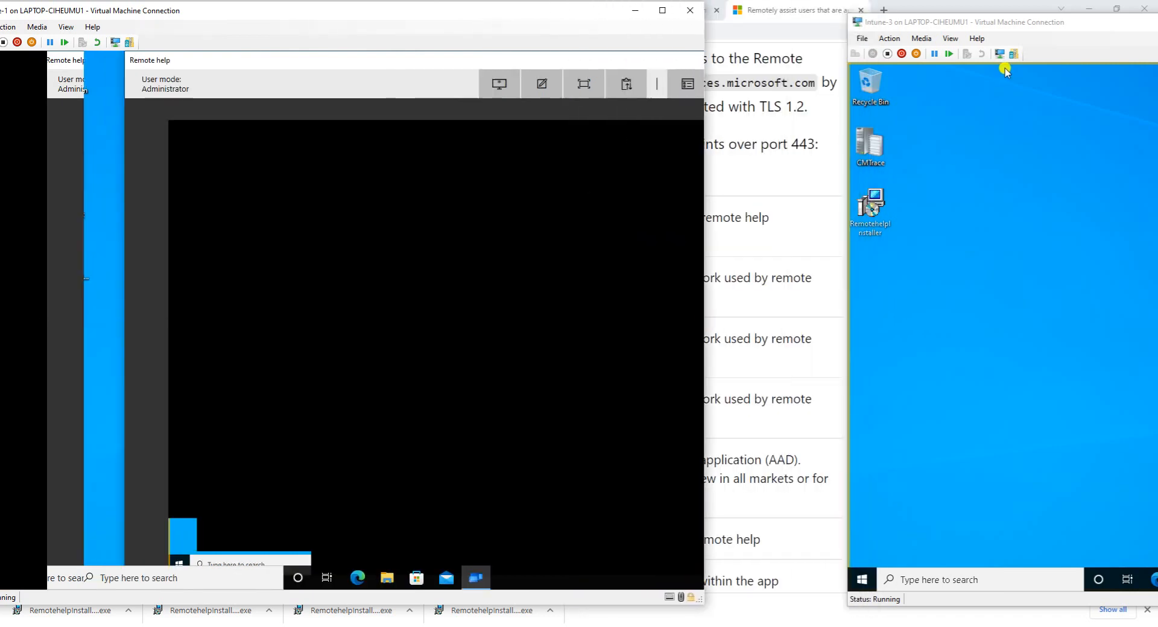
Place the Intune-3 window beside Intune-1 and launch Movies & TV and Calculator on the shared desktop through Remote help.
drag(985, 22, 843, 9)
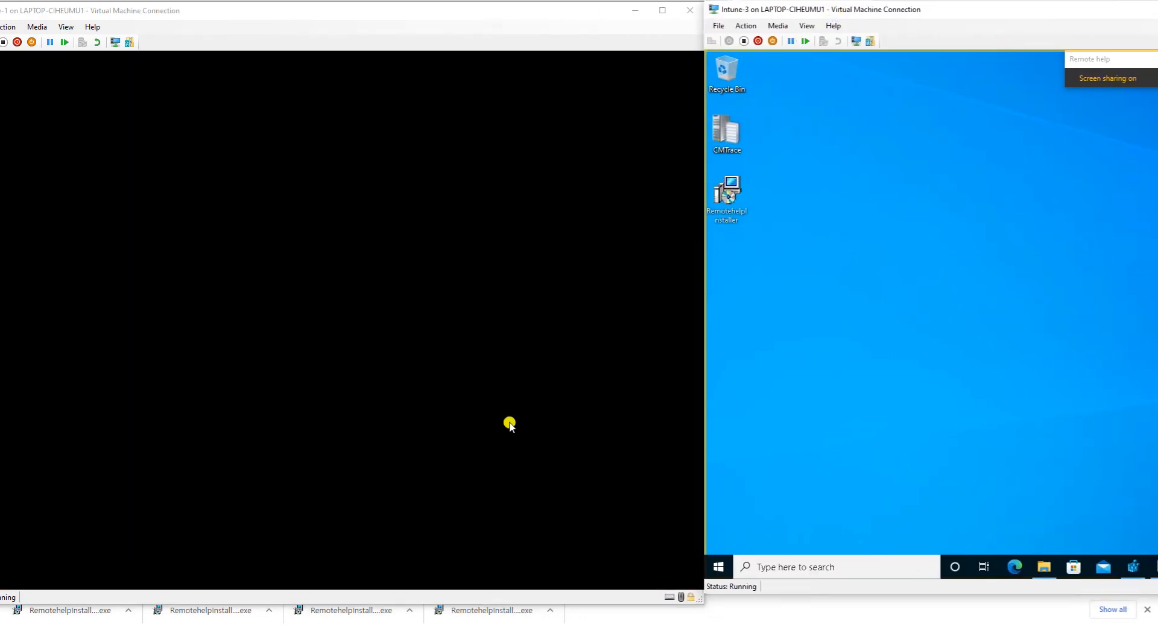
click(444, 346)
click(44, 533)
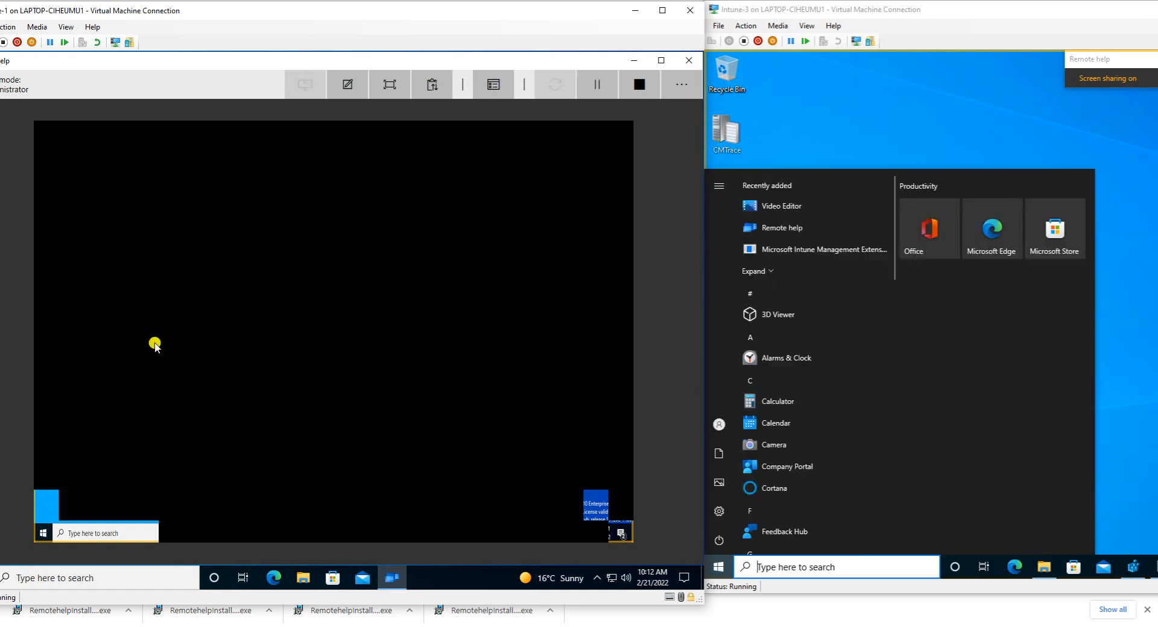
scroll(155, 341, down, 5)
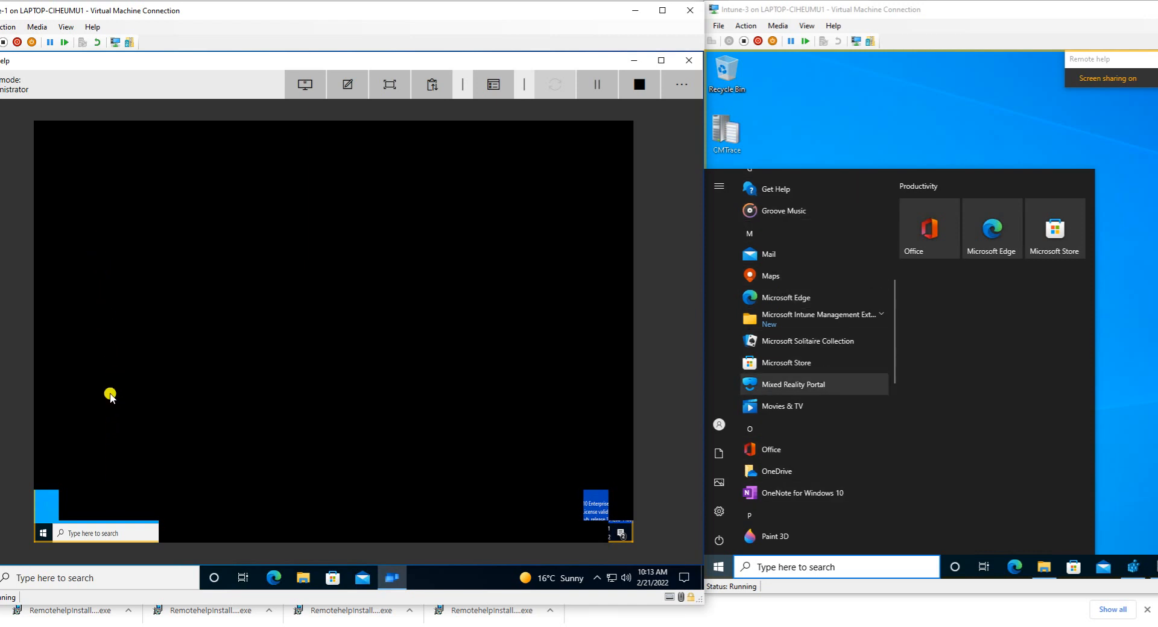
click(111, 404)
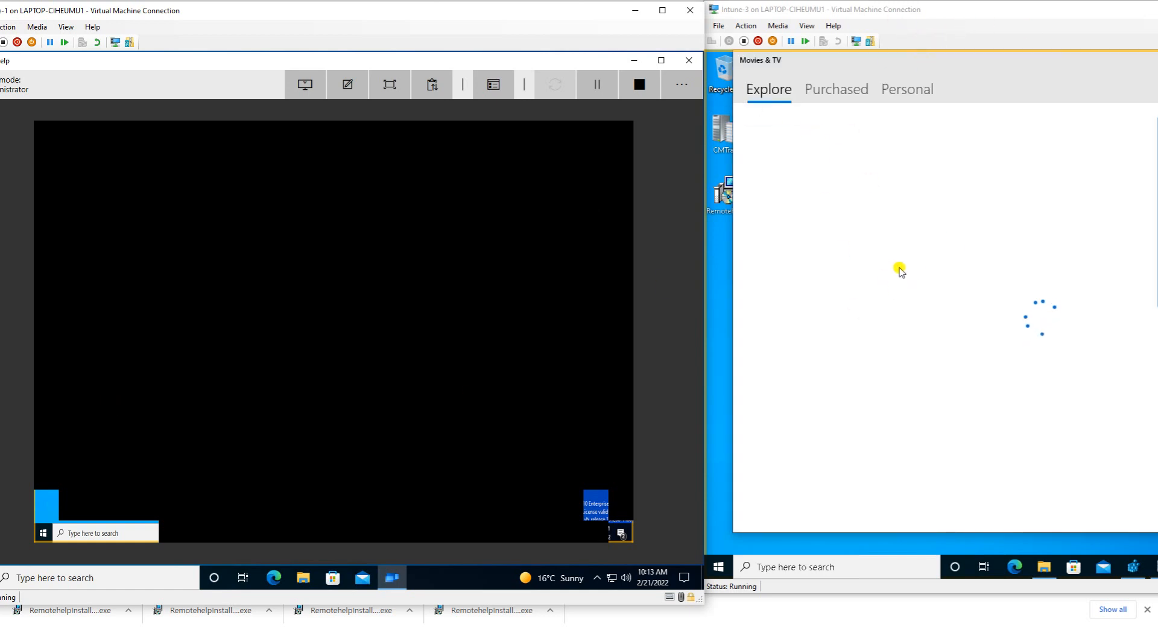
click(43, 534)
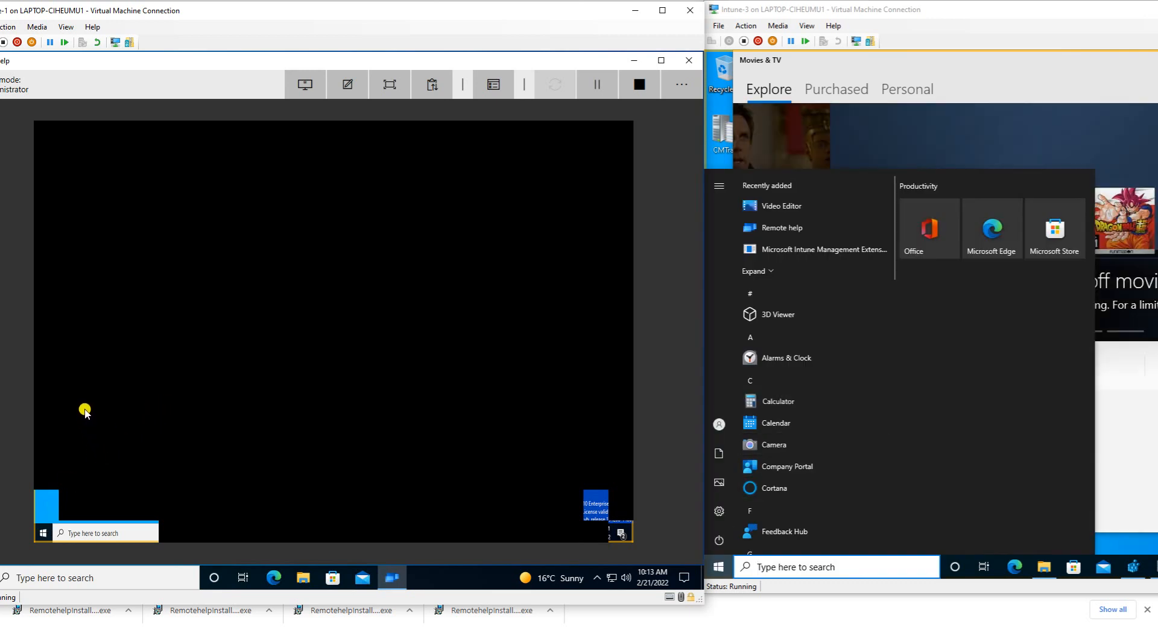
click(137, 410)
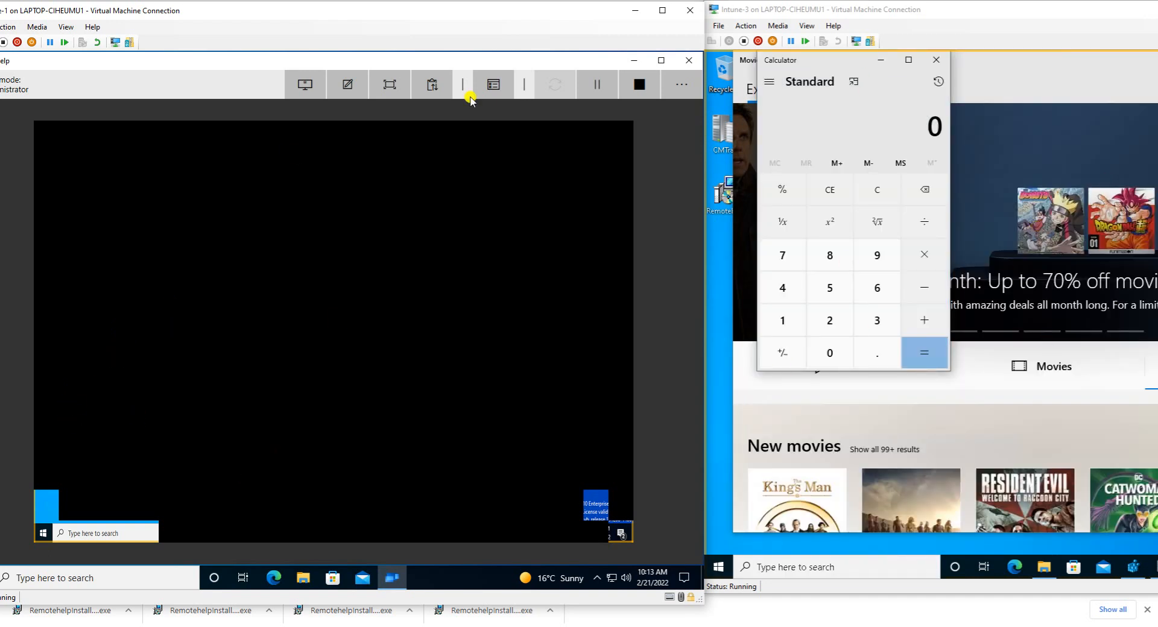
Bring the Intune-3 window fully into view and close Movies & TV and Calculator there.
drag(827, 7, 449, 15)
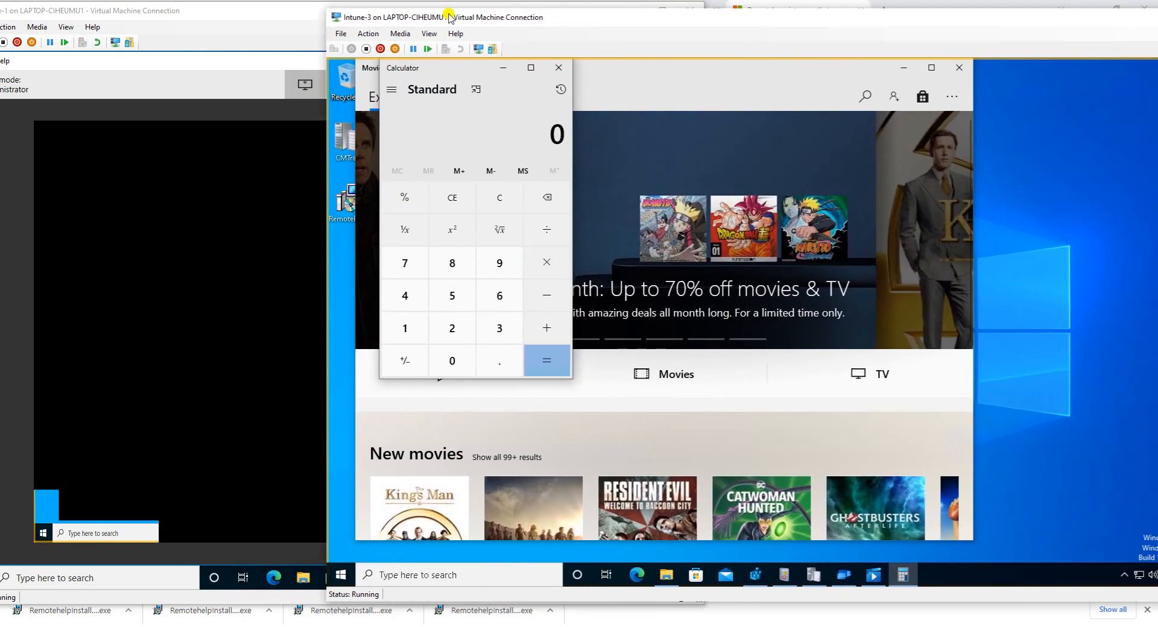
click(959, 67)
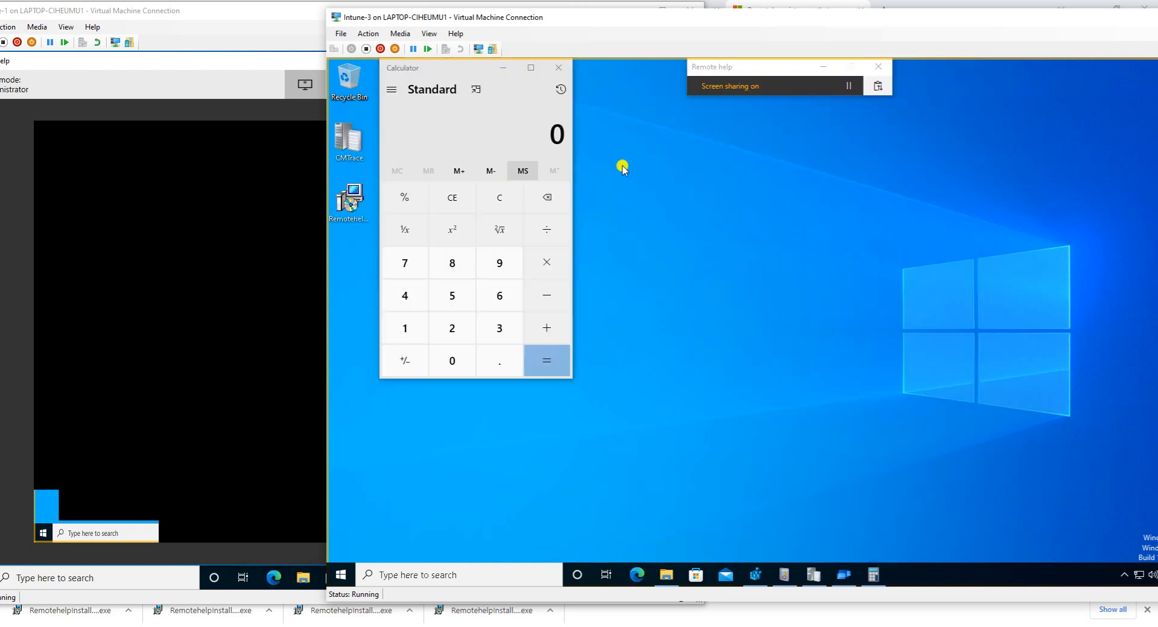
click(558, 67)
drag(610, 19, 445, 14)
click(503, 567)
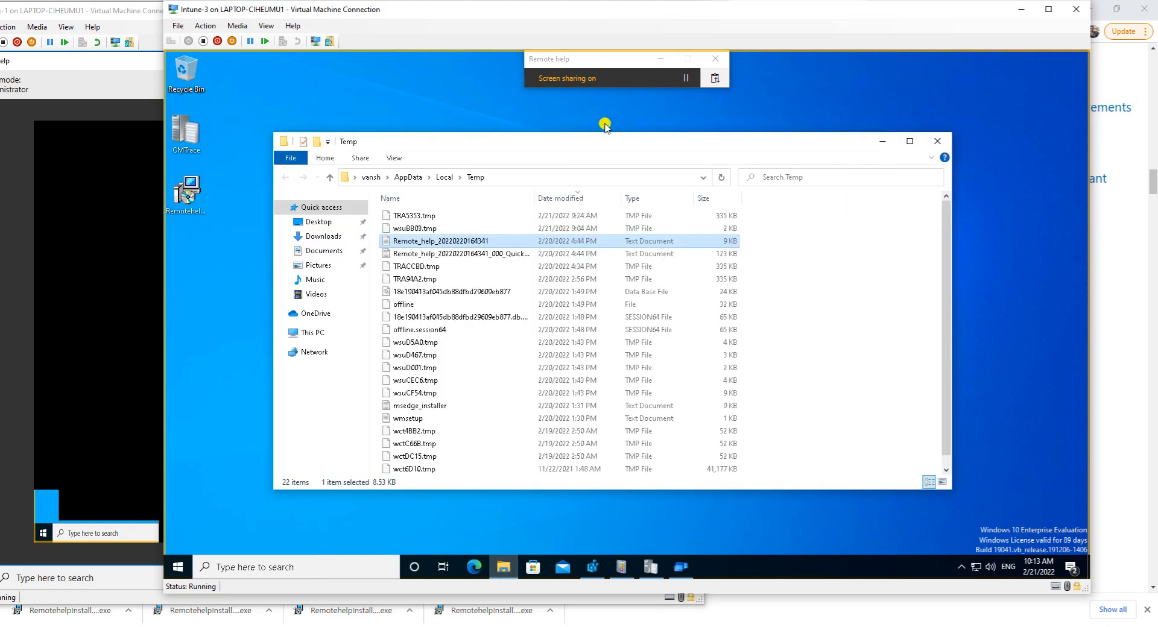
mouse_move(595, 148)
mouse_down()
mouse_move(603, 142)
mouse_move(590, 130)
mouse_up()
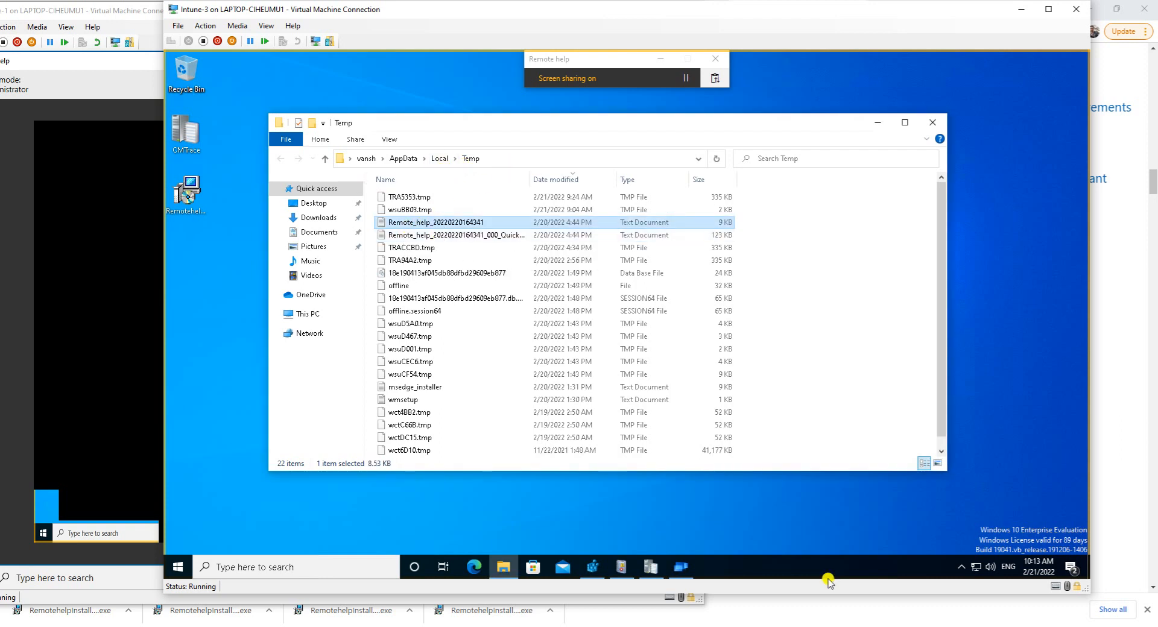
double_click(468, 225)
scroll(435, 319, down, 15)
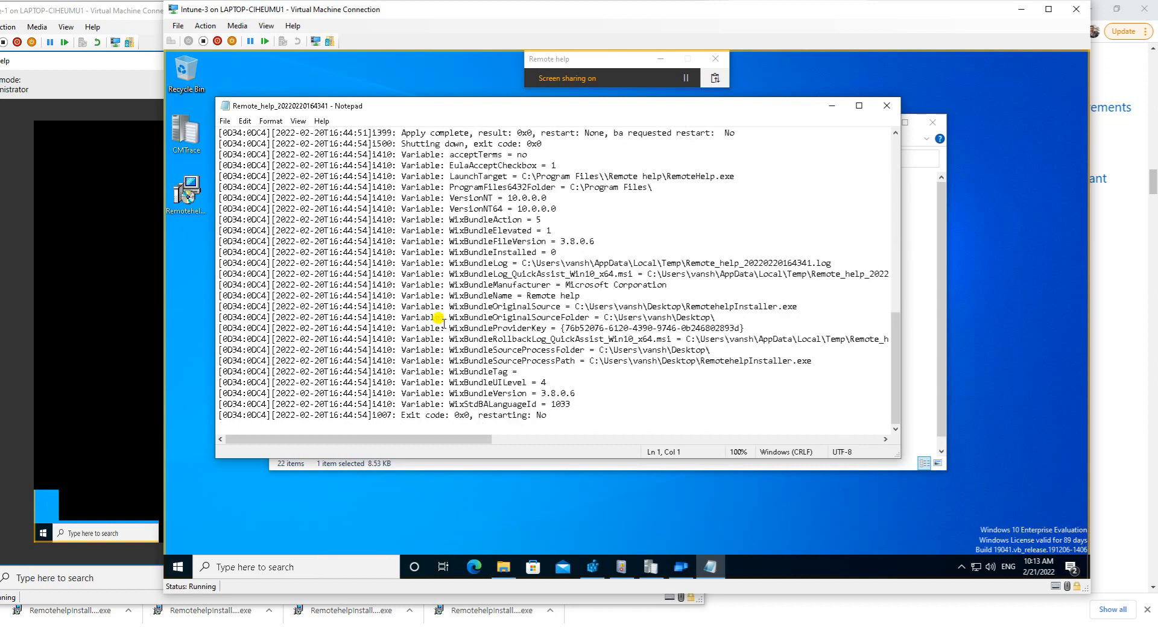
click(886, 105)
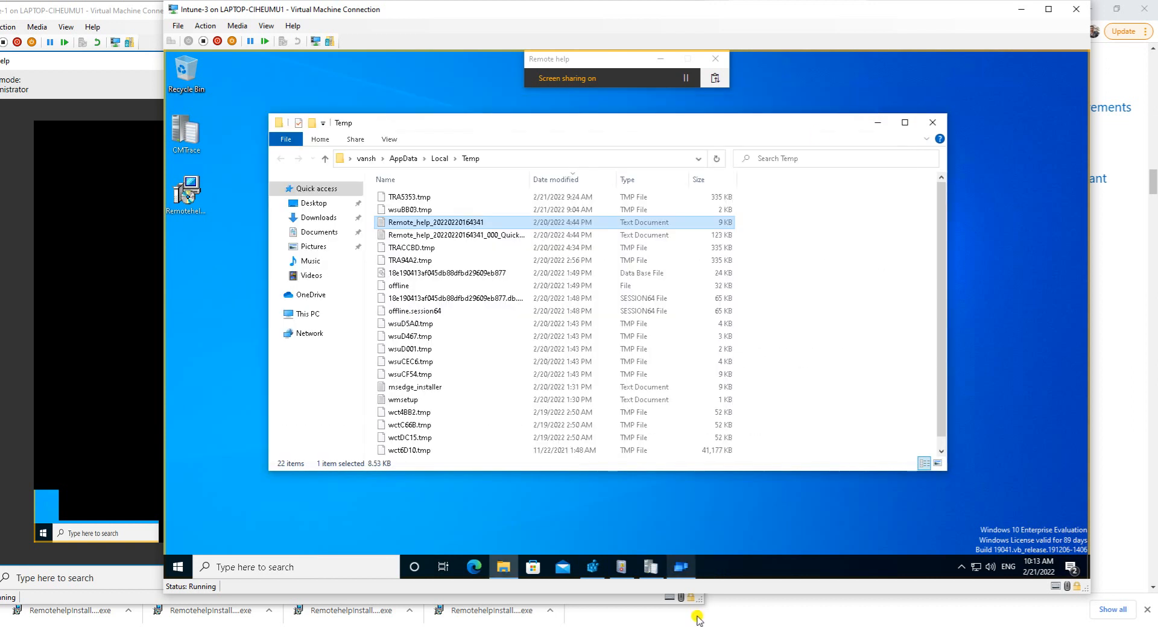
click(652, 567)
scroll(382, 268, down, 10)
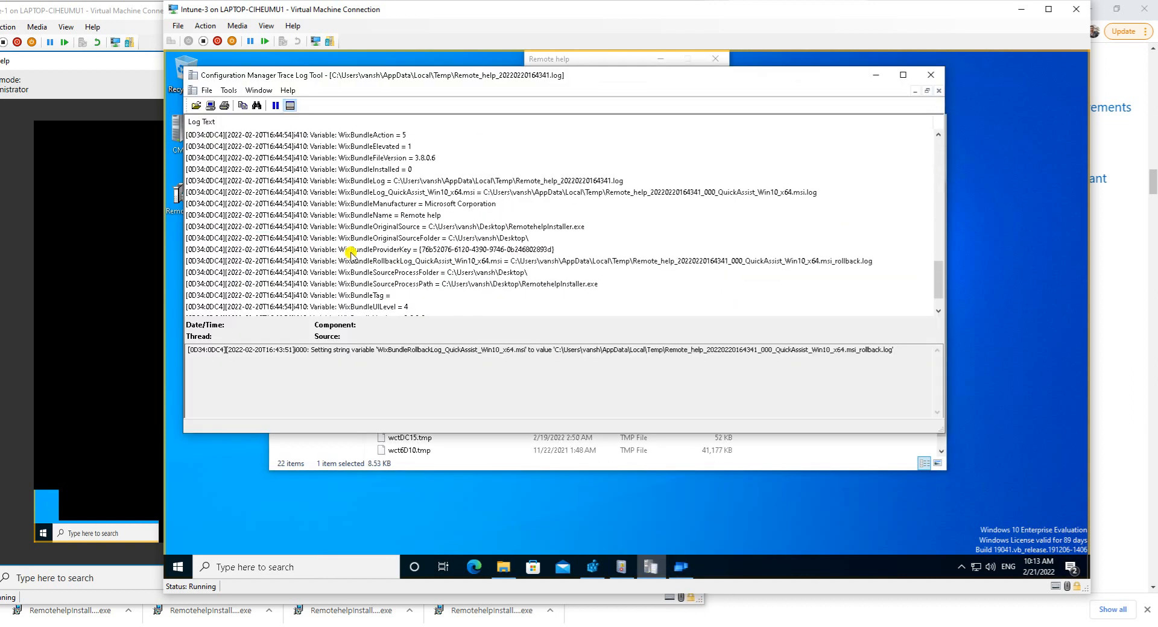
click(360, 272)
click(362, 307)
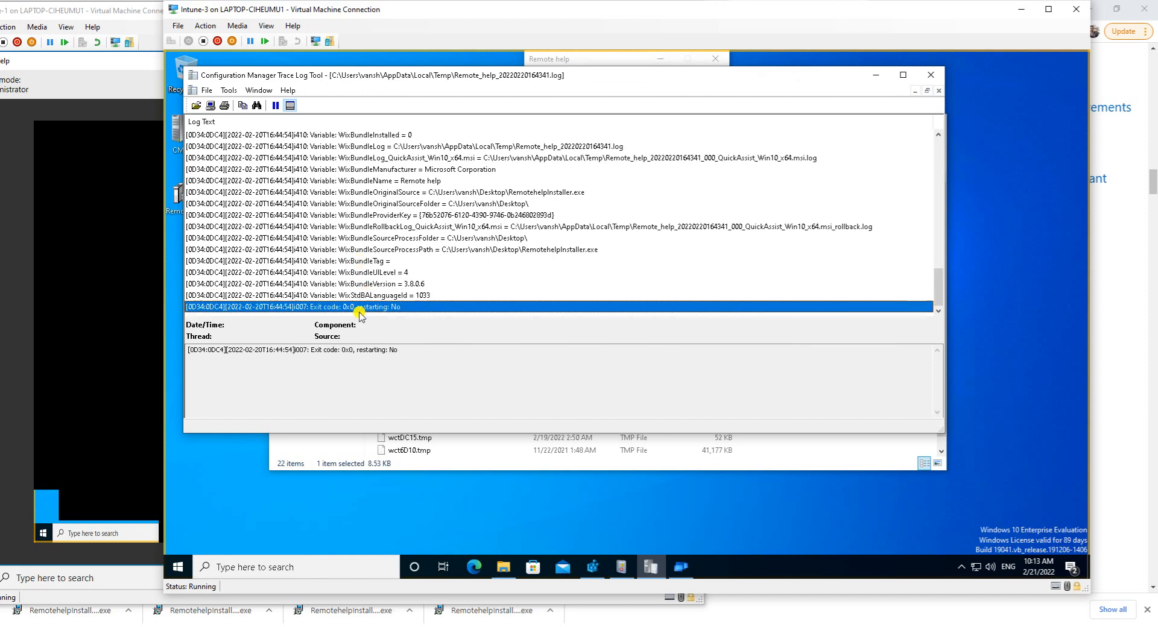
click(382, 238)
click(400, 228)
click(386, 215)
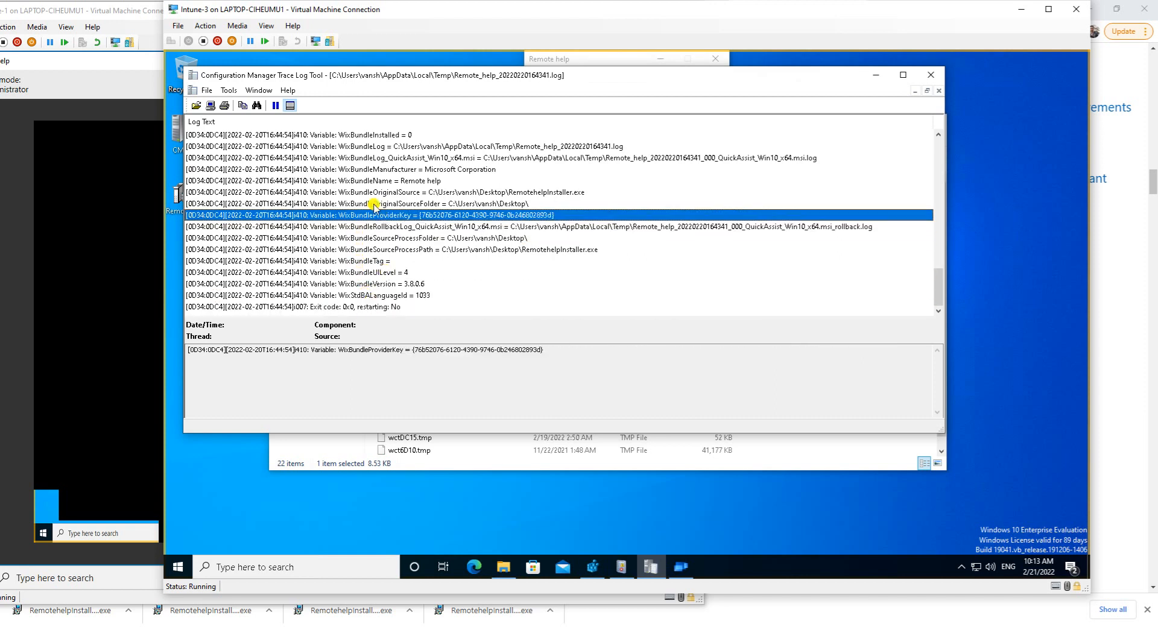
click(374, 192)
click(378, 181)
scroll(507, 205, up, 10)
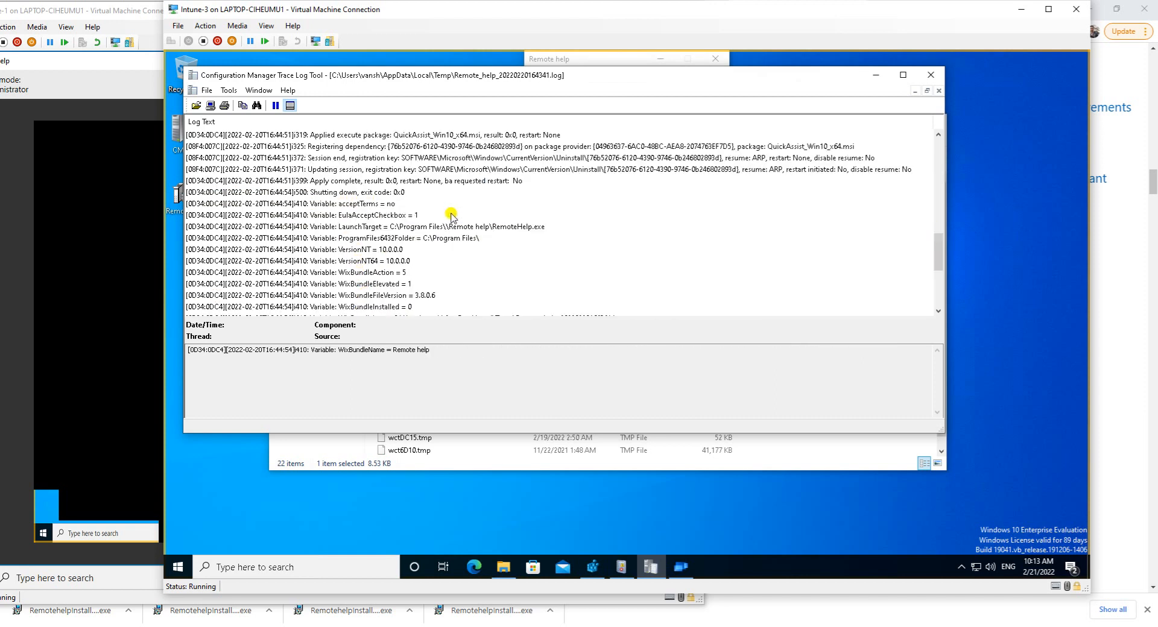
click(931, 75)
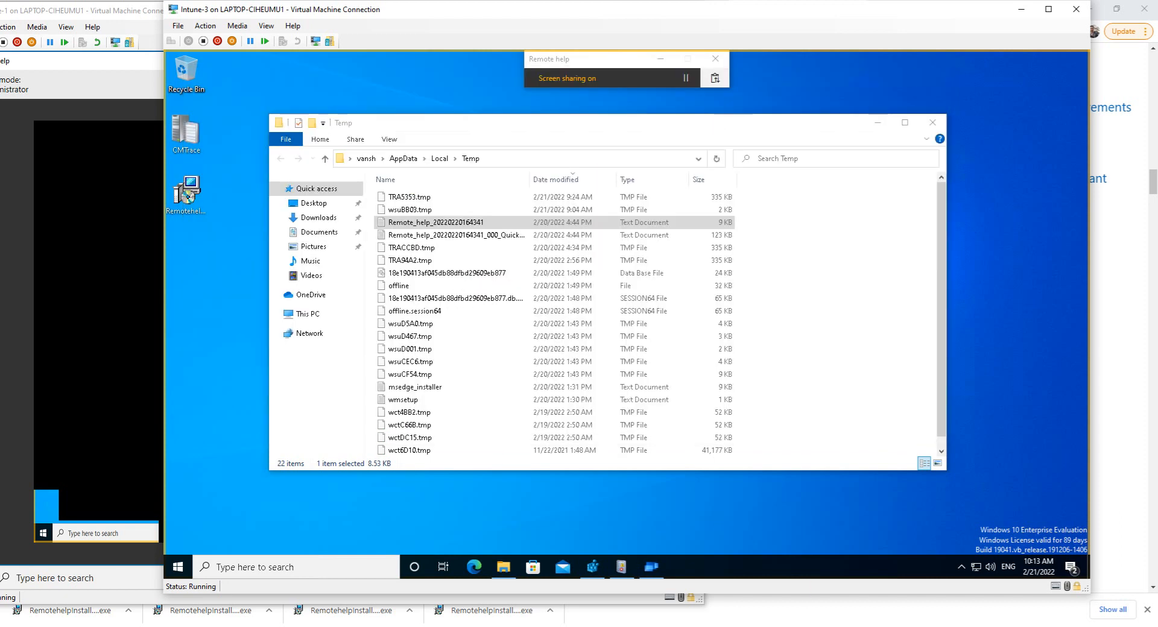
In Event Viewer, locate RemoteHelp under Applications and Services Logs > Microsoft > Windows and display its Operational log.
click(622, 568)
click(222, 286)
scroll(295, 293, up, 20)
scroll(296, 293, up, 20)
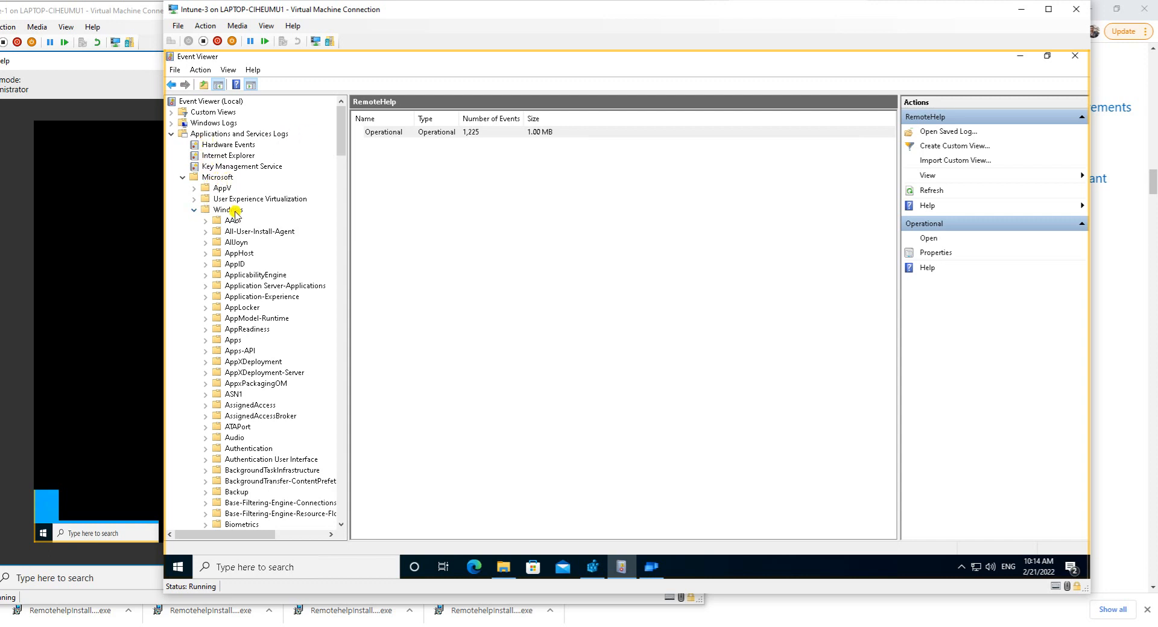
scroll(280, 446, down, 20)
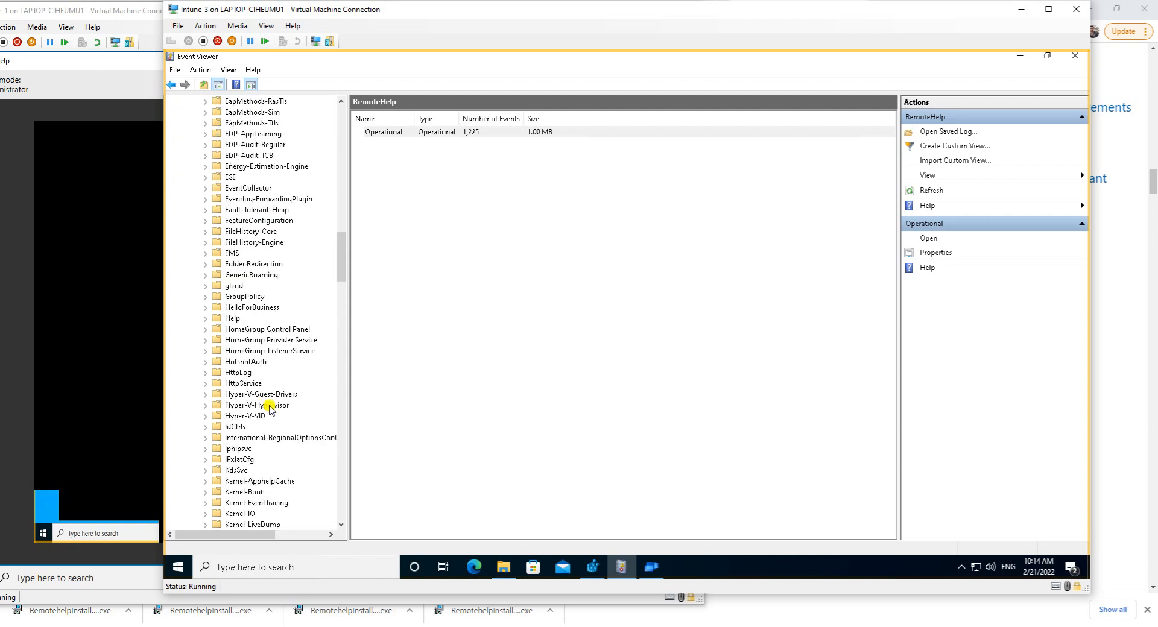
scroll(270, 405, down, 20)
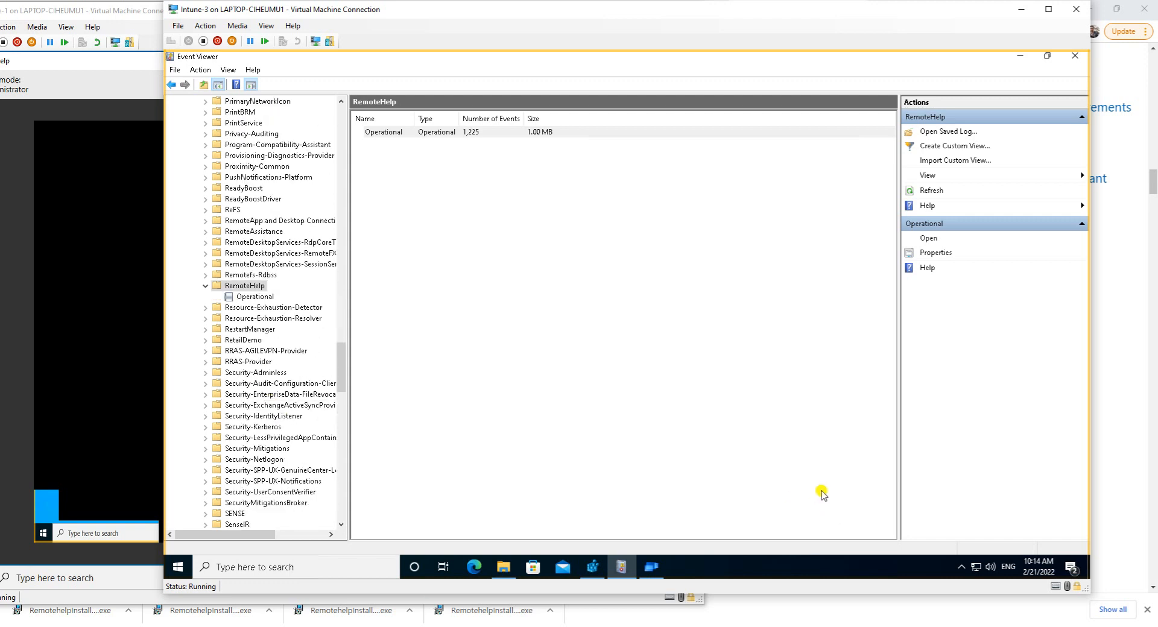
click(255, 296)
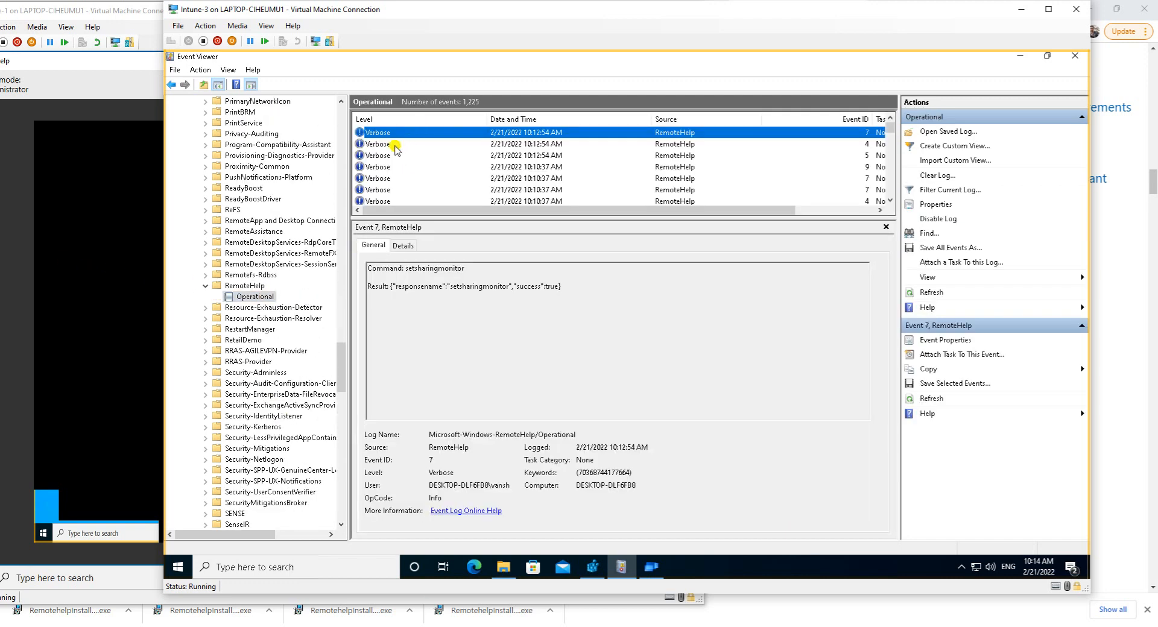
Examine the details of several verbose events in the RemoteHelp Operational log.
click(369, 146)
click(398, 166)
scroll(546, 179, down, 3)
click(392, 155)
scroll(453, 175, down, 3)
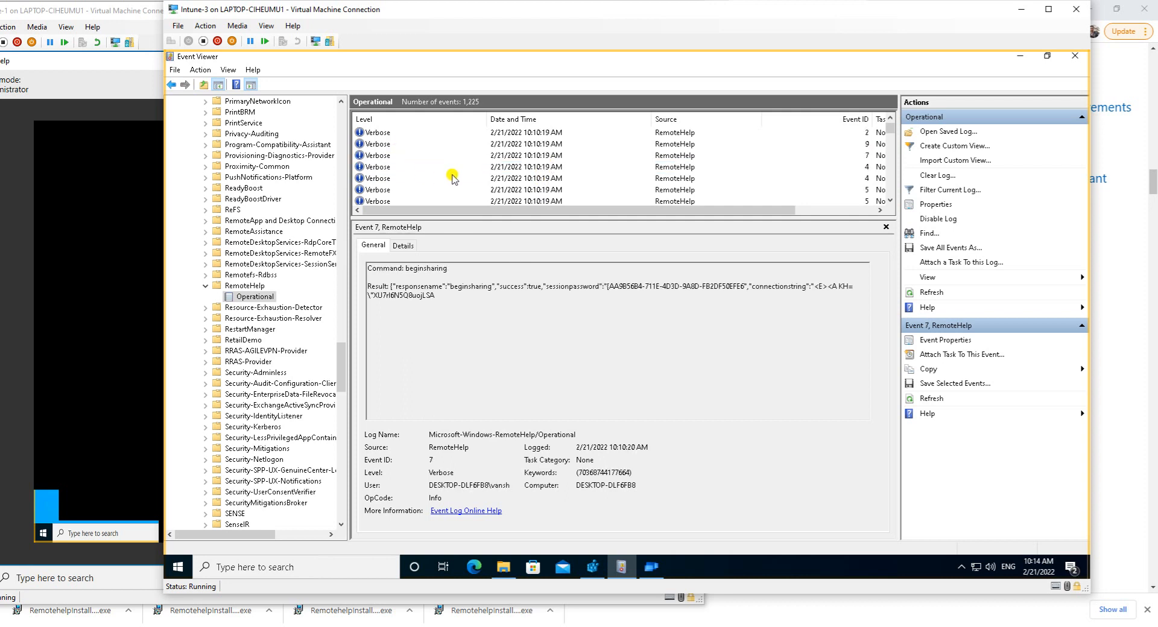
click(398, 167)
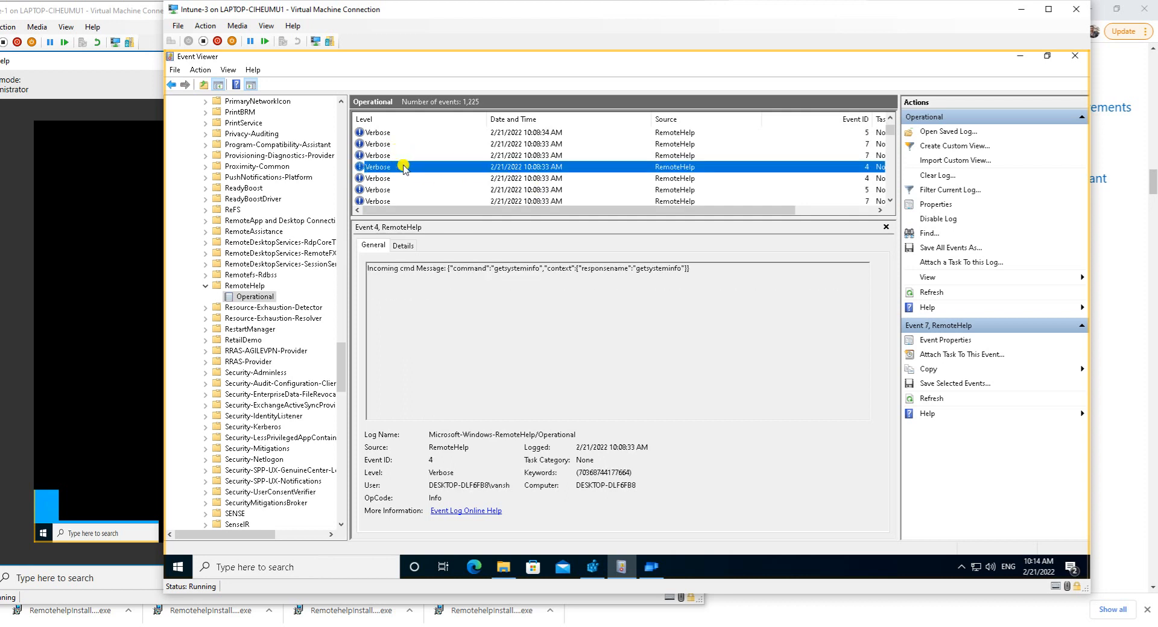
Minimize both virtual machine windows and show the Remote help (preview) monitoring page under Tenant administration in Endpoint Manager.
click(1022, 9)
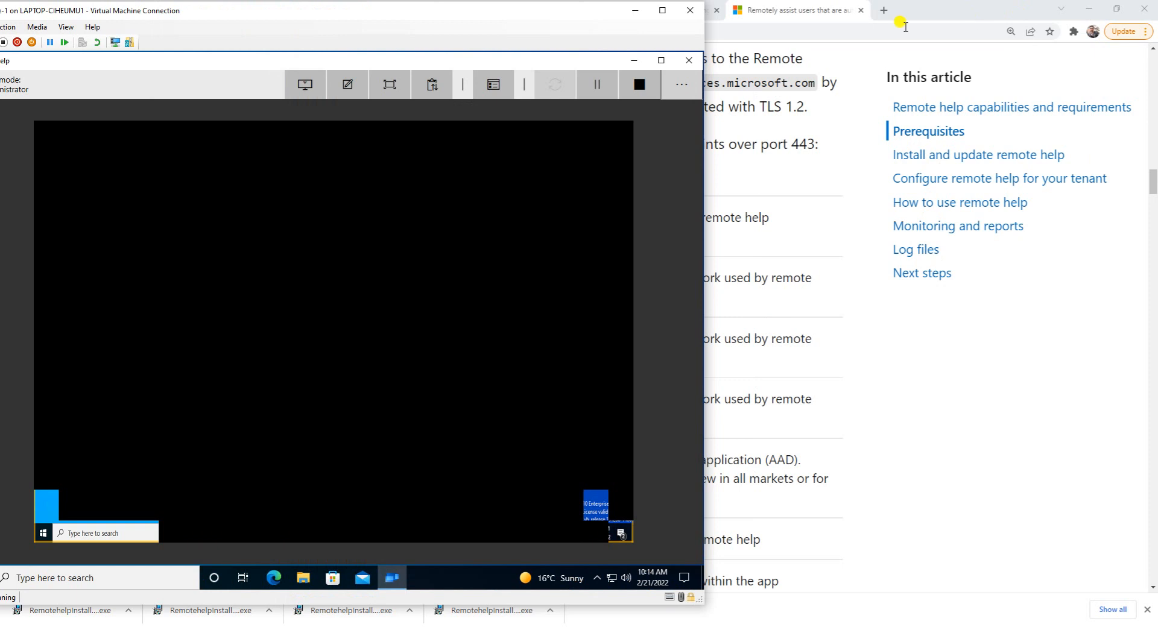
click(635, 11)
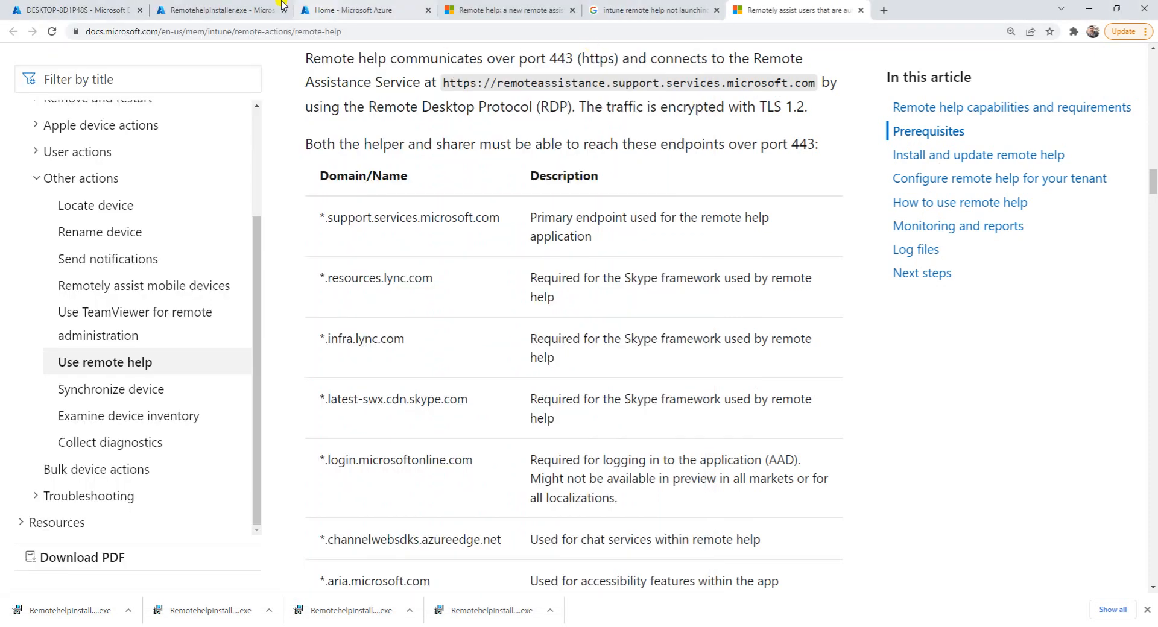
click(229, 7)
click(114, 8)
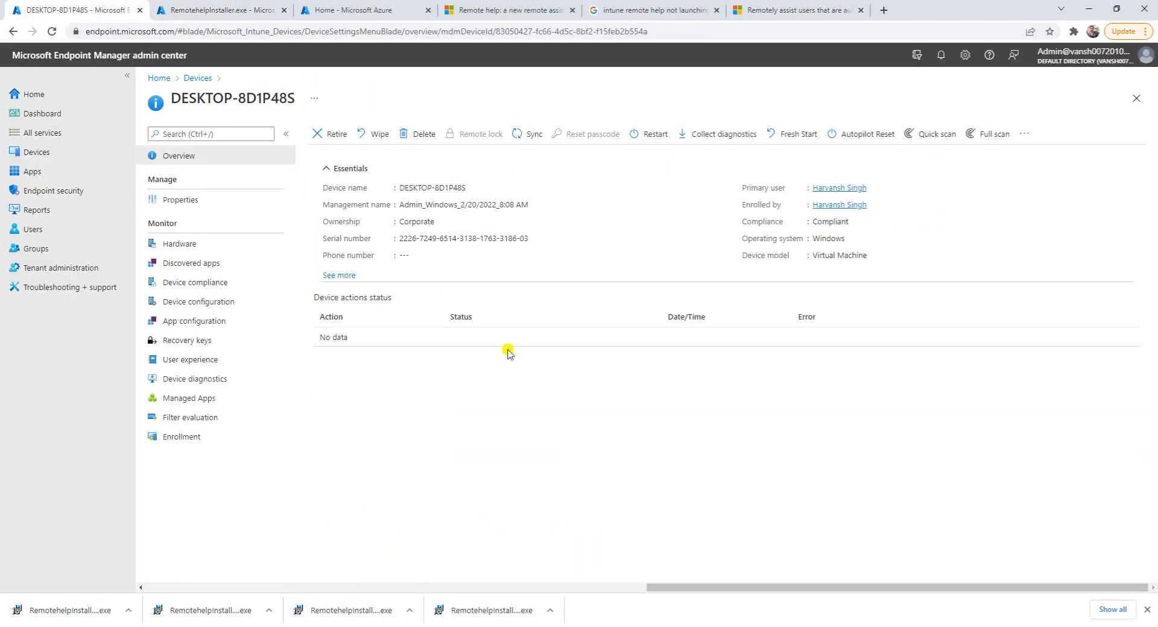
click(69, 270)
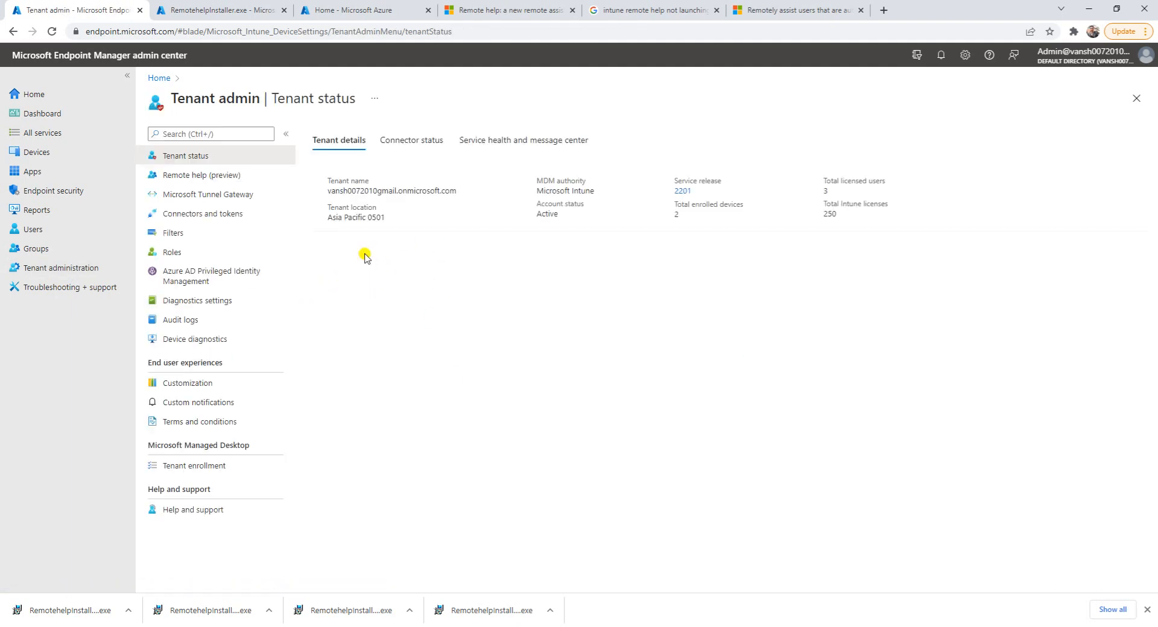
click(193, 175)
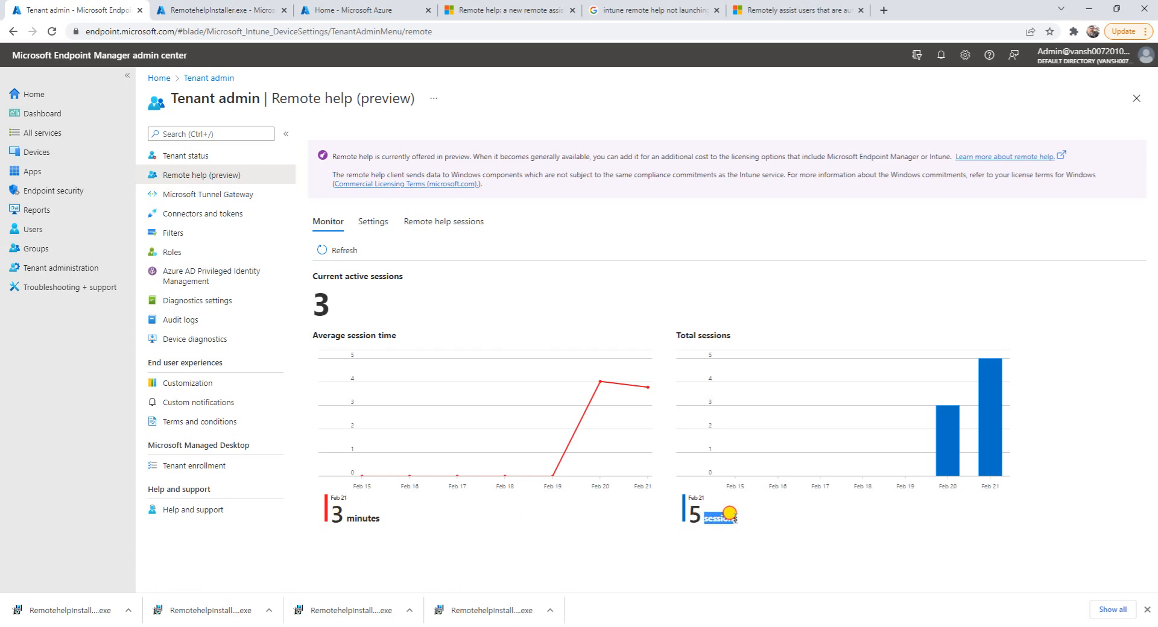
Show the Remote help sessions list and widen its Provider ID and Recipient ID columns.
click(477, 222)
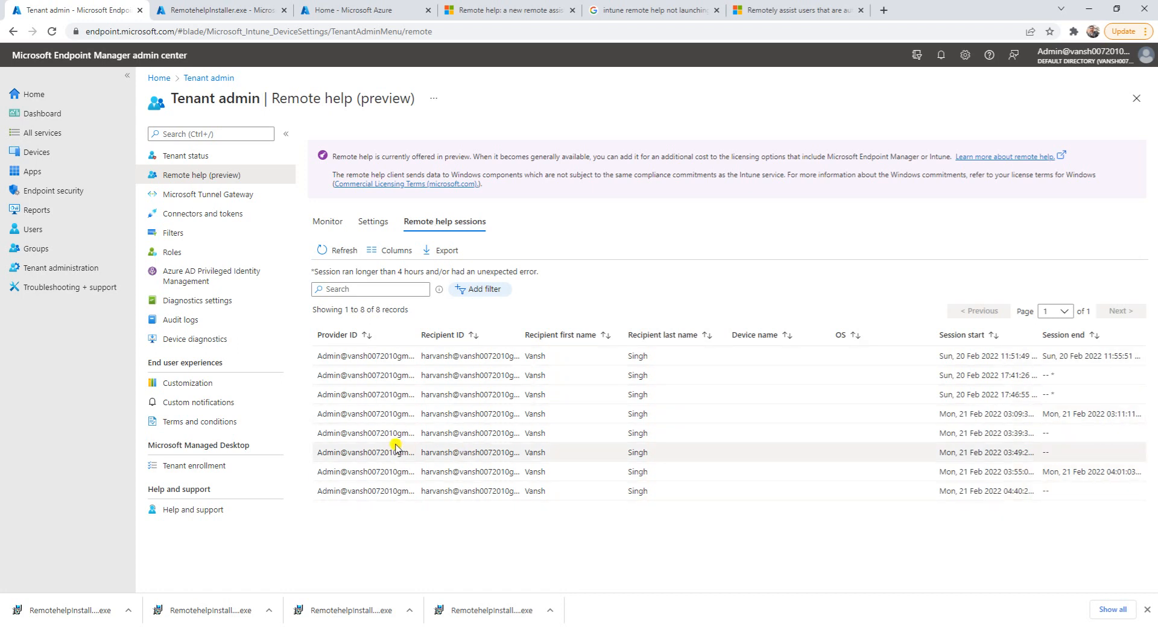
drag(419, 331, 464, 332)
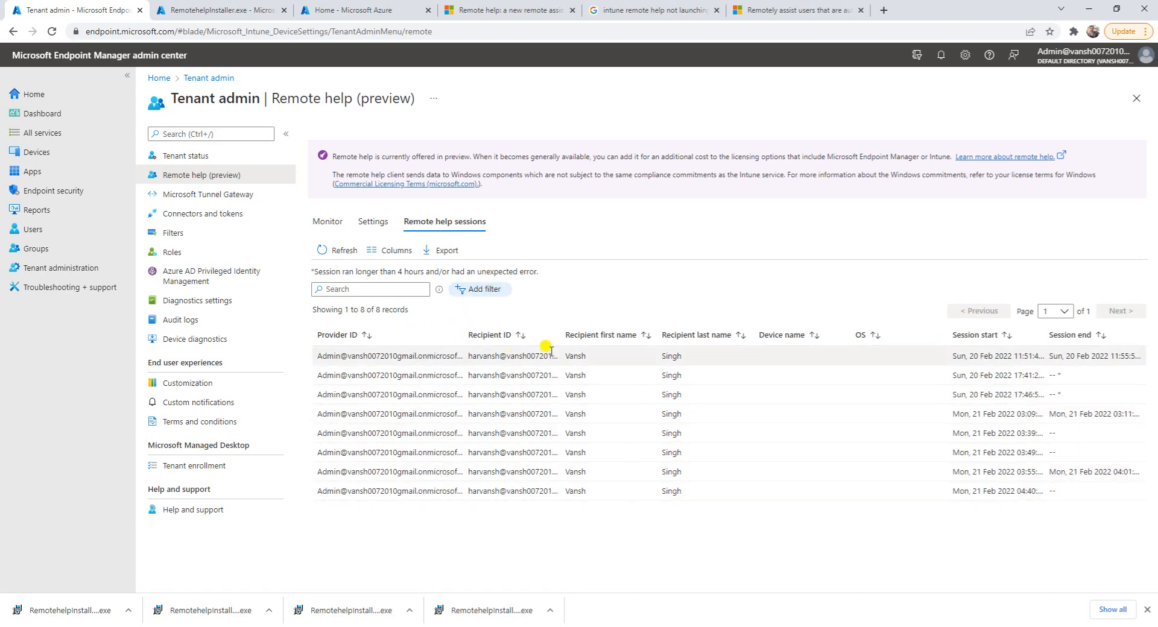
mouse_move(555, 331)
mouse_down()
mouse_move(615, 329)
mouse_move(572, 333)
mouse_up()
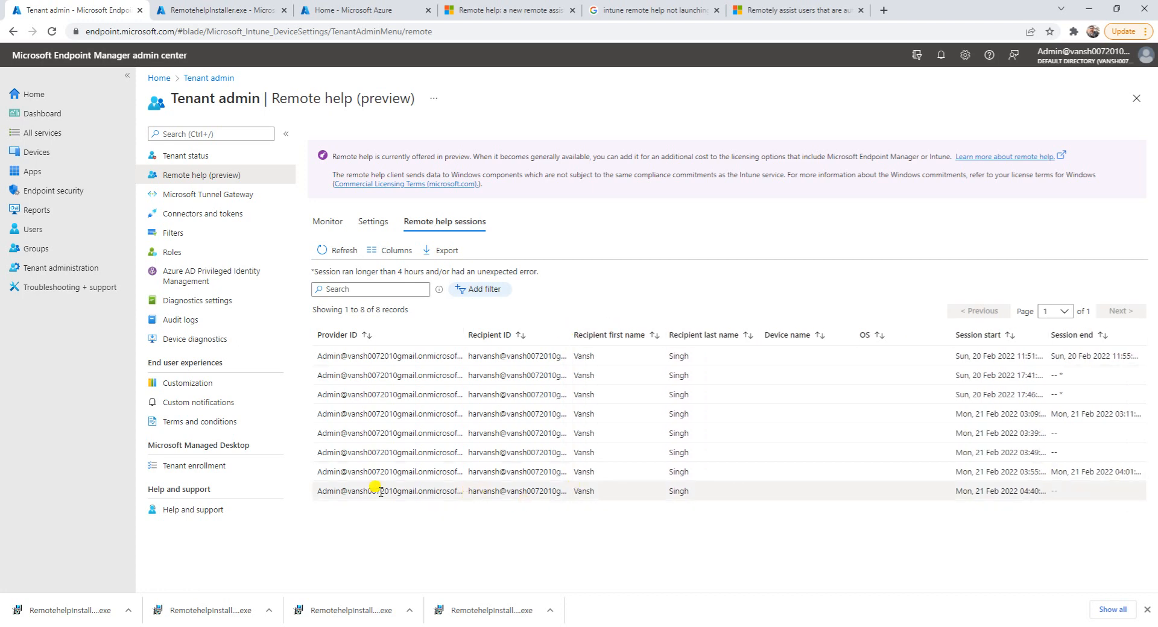
Examine the provider, recipient and start time of the most recent remote help sessions.
drag(328, 491, 556, 491)
drag(473, 472, 560, 471)
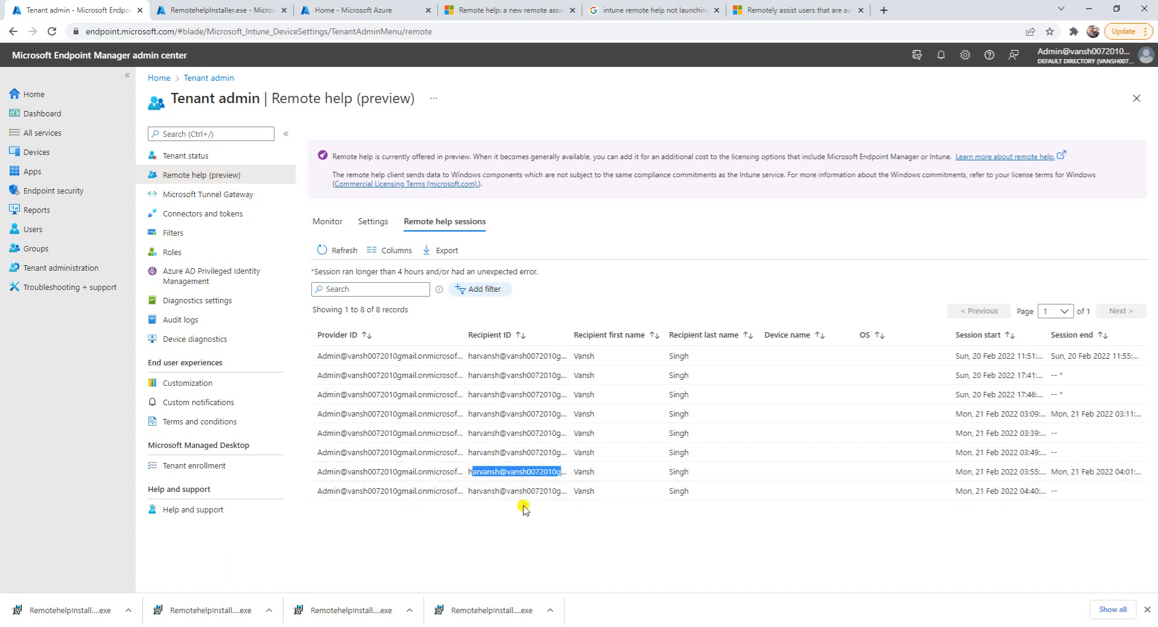
click(498, 491)
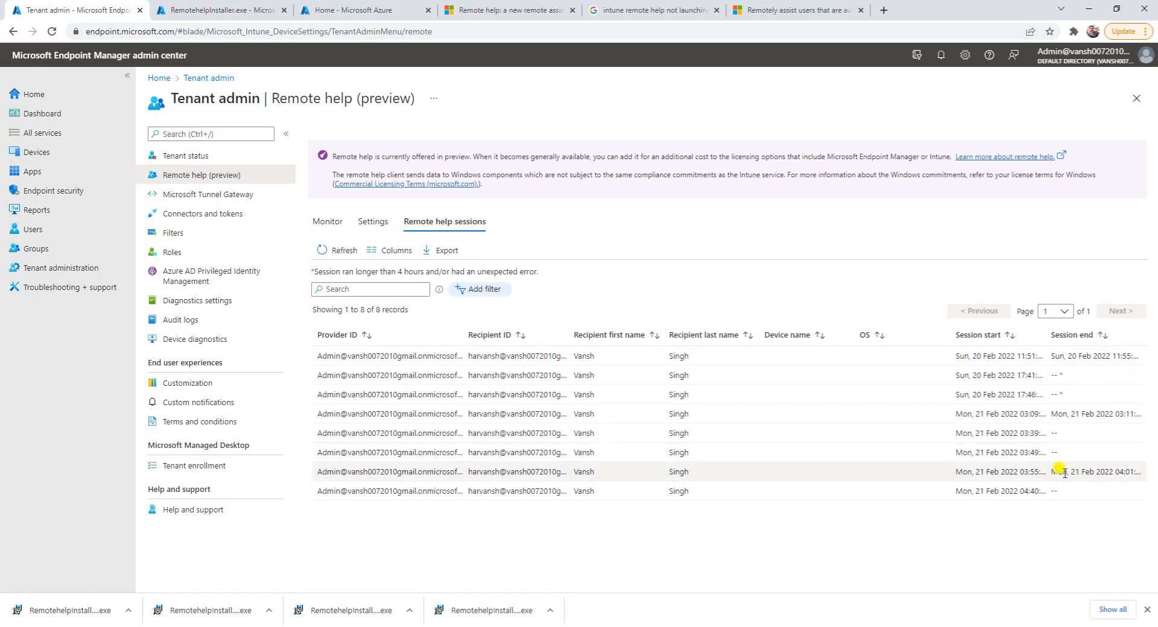
drag(955, 491, 1053, 490)
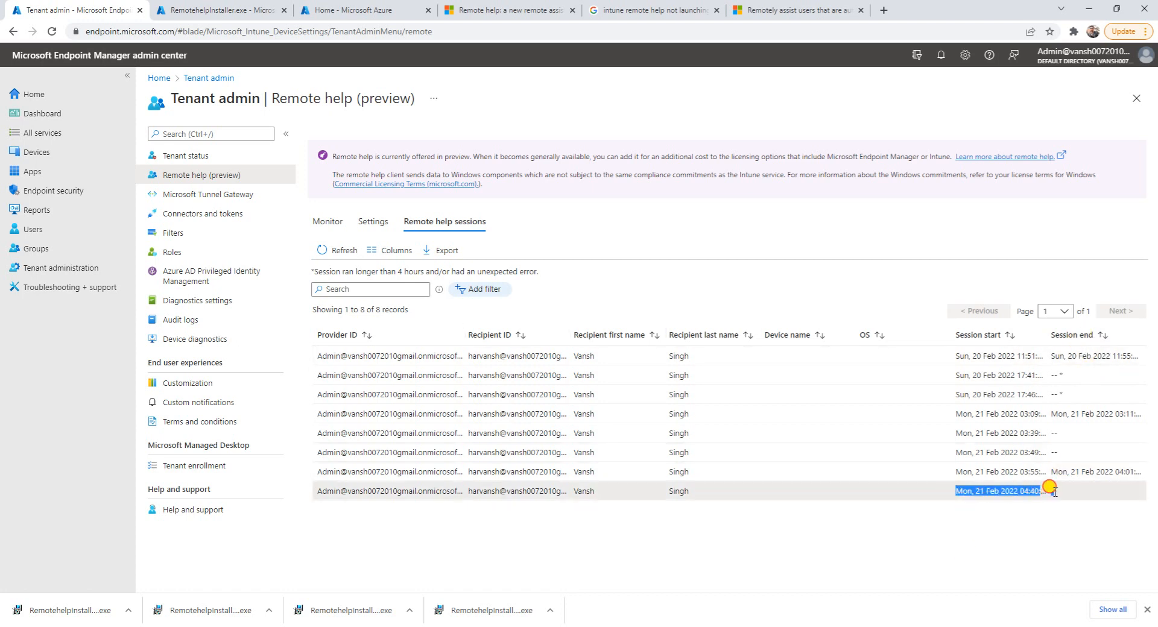
click(1016, 491)
drag(956, 491, 1052, 492)
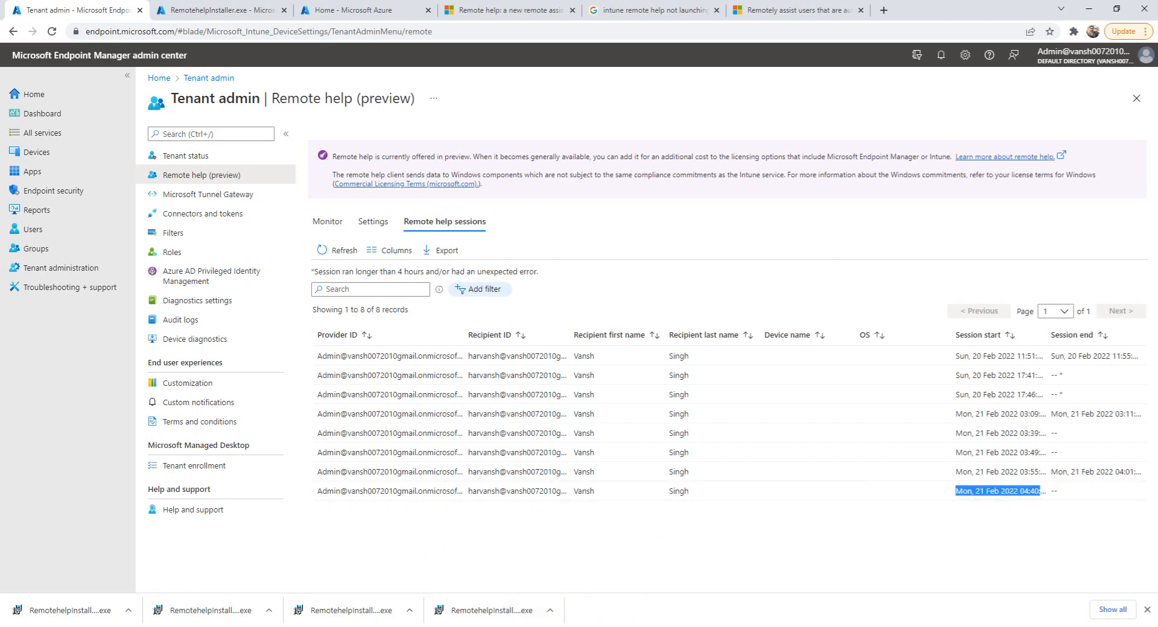
Check the Intune-1 connection window, minimize it again, and look over the complete list of remote help sessions.
click(415, 588)
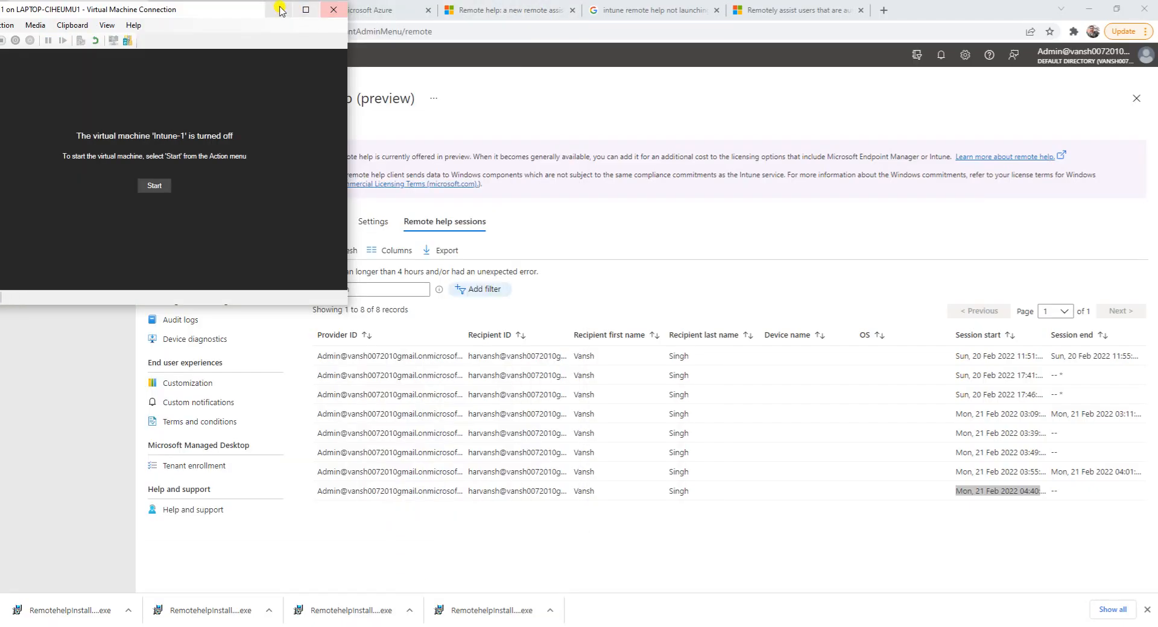
click(280, 11)
click(656, 537)
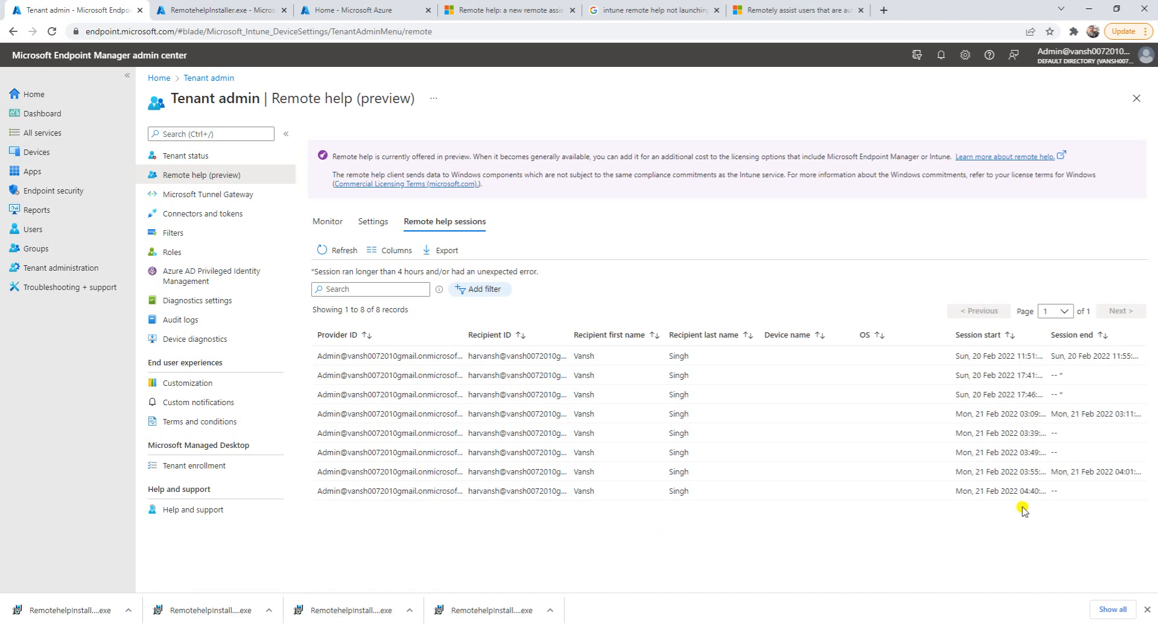
drag(1071, 491, 315, 356)
click(634, 537)
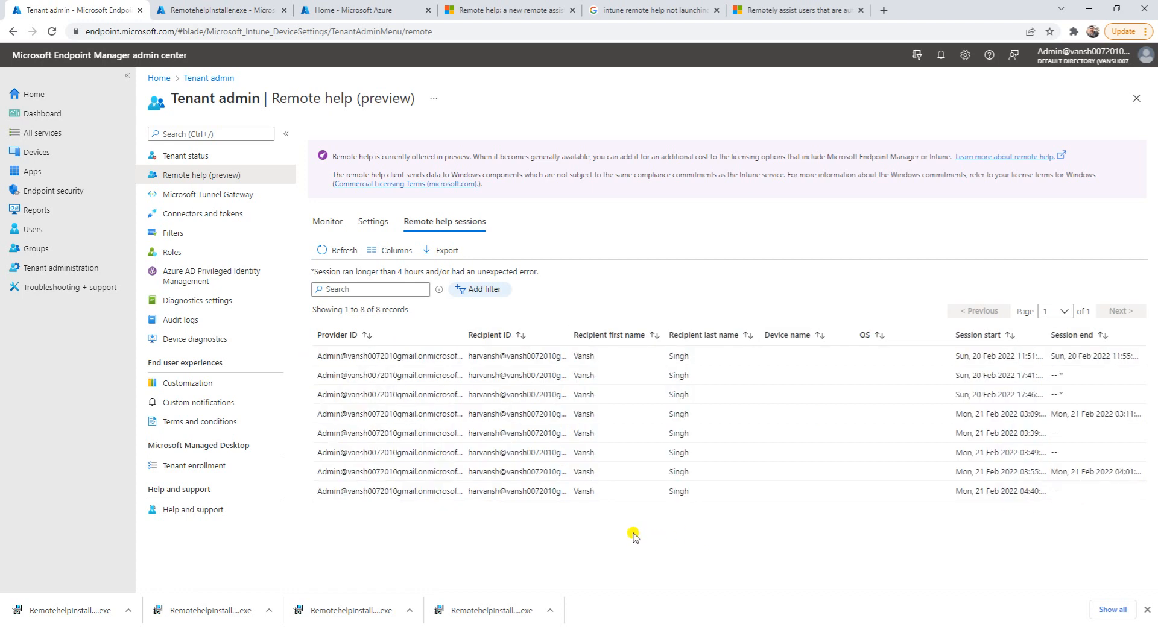